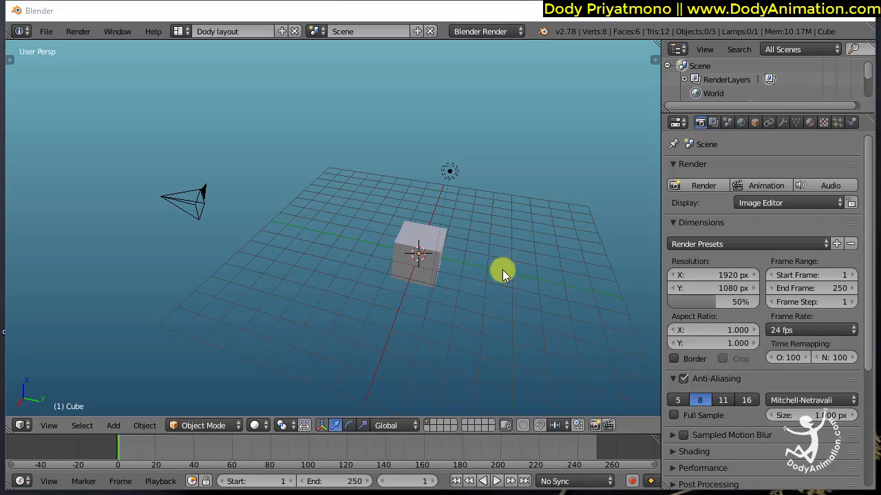
left_click(506, 273)
middle_click_drag(468, 271, 449, 260)
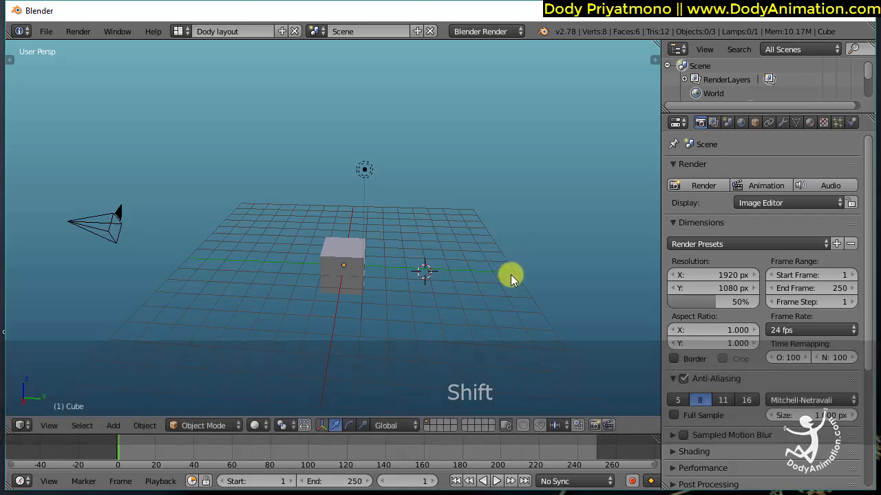
left_click_drag(511, 275, 480, 273, "alt")
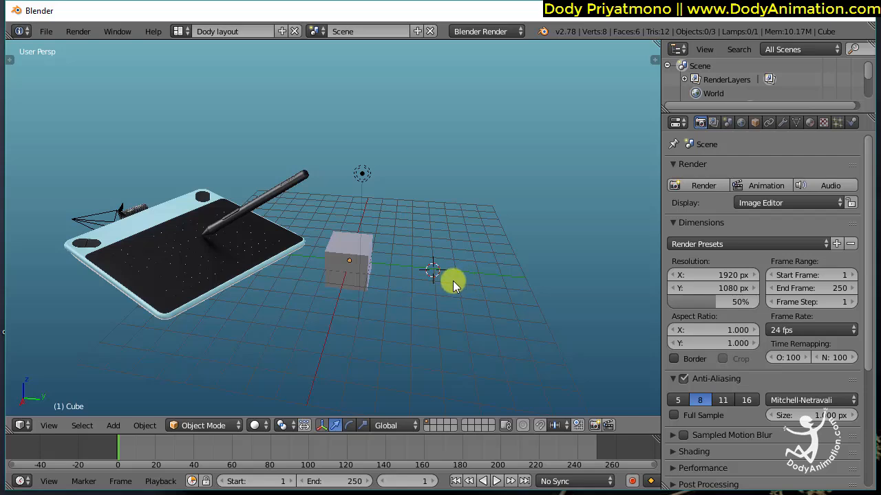
left_click_drag(453, 281, 460, 352, "alt")
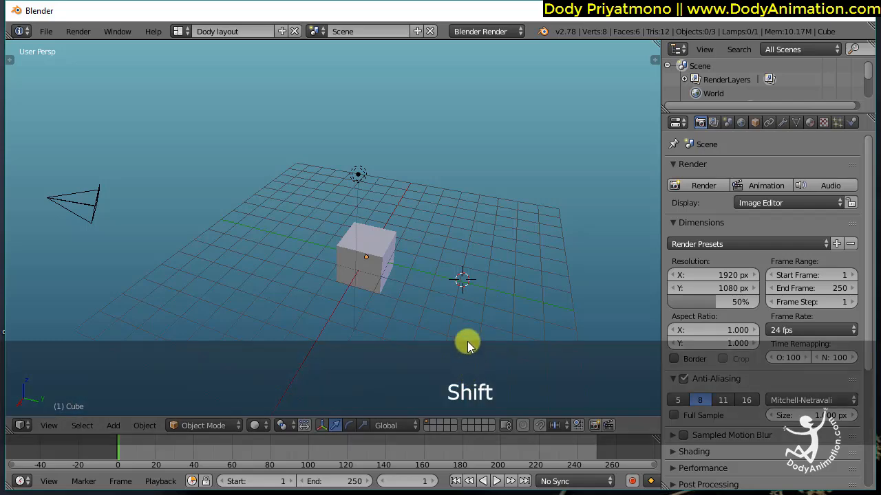
left_click_drag(478, 309, 545, 208, "alt")
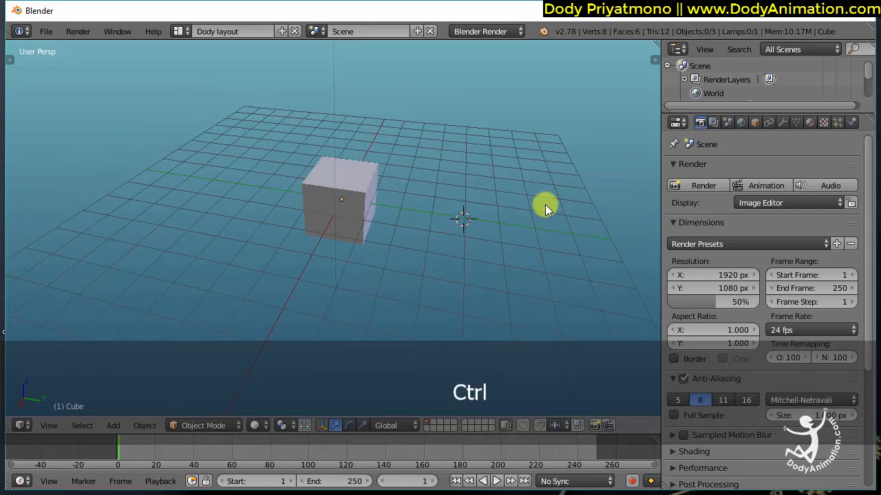
- Start the Screencast Keys display from the 3D view's properties region, and hide the region again
left_click(654, 59)
left_click(545, 214)
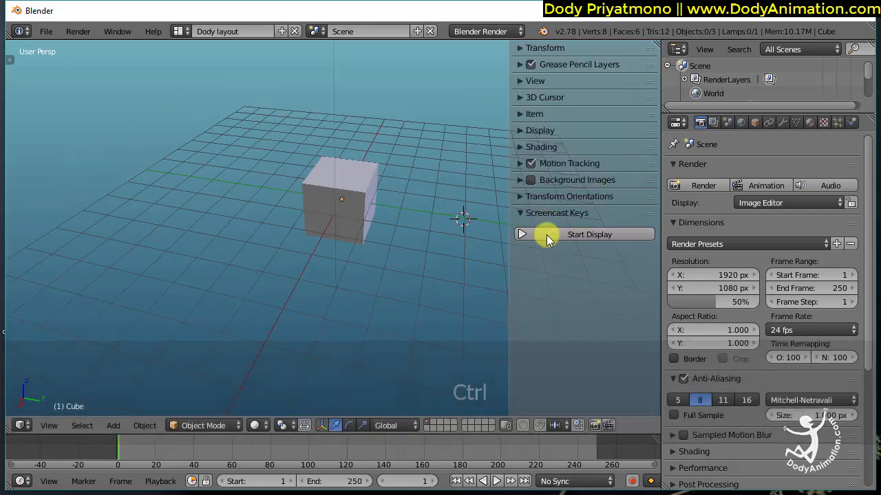
left_click(546, 235)
left_click_drag(577, 266, 598, 265)
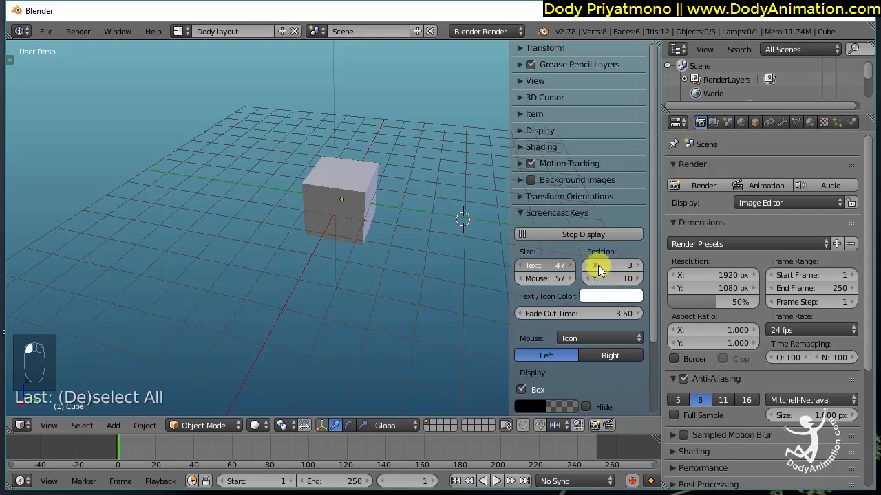
key("n")
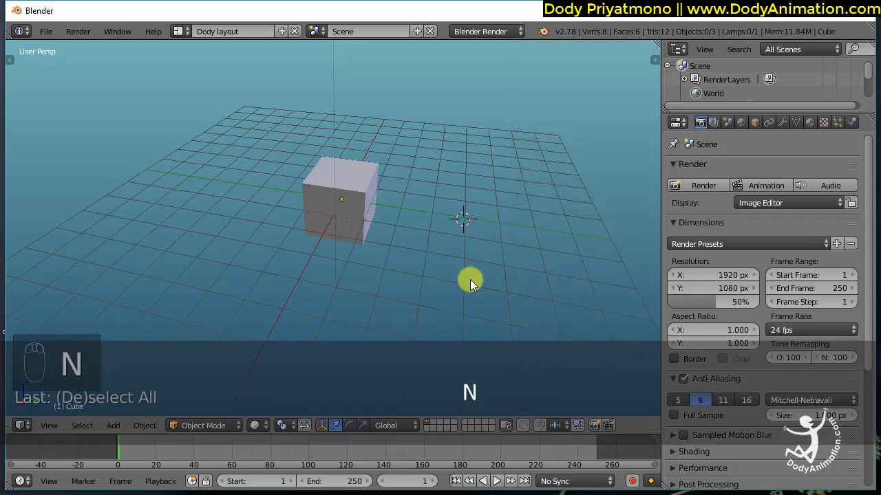
middle_click_drag(466, 231, 456, 246, "ctrl")
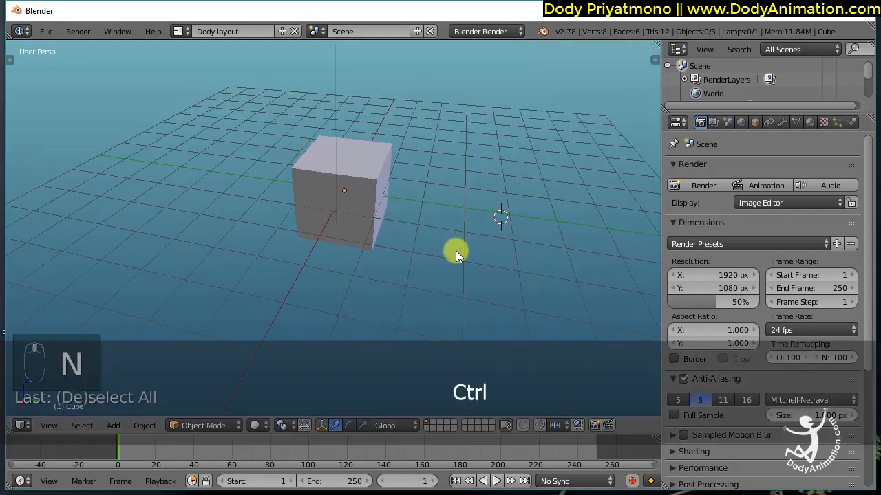
middle_click_drag(454, 254, 469, 245, "ctrl")
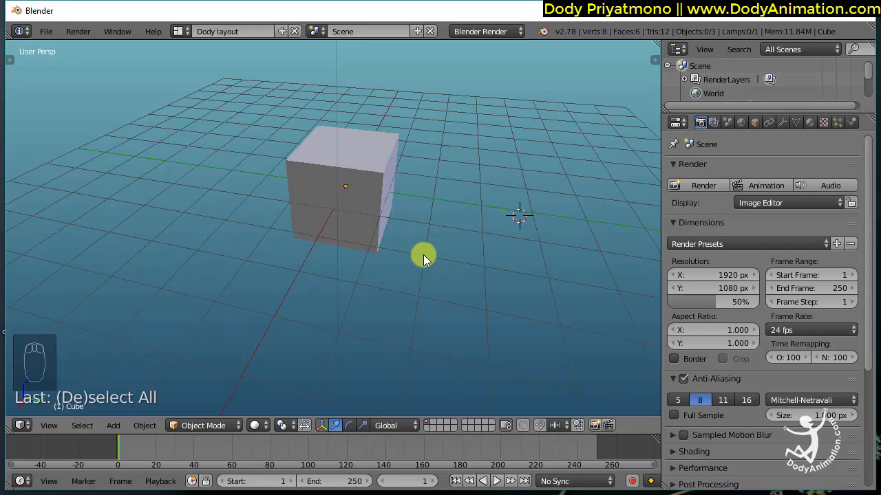
middle_click_drag(391, 239, 514, 246, "shift")
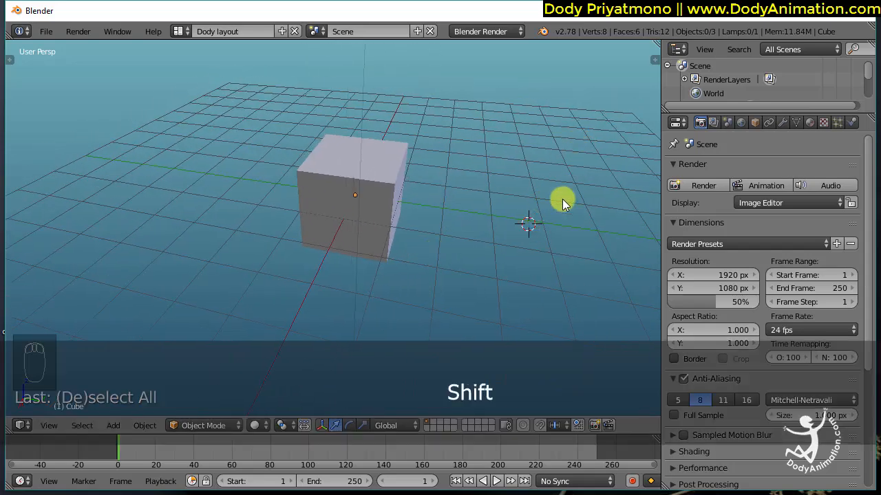
middle_click_drag(430, 221, 459, 221, "shift")
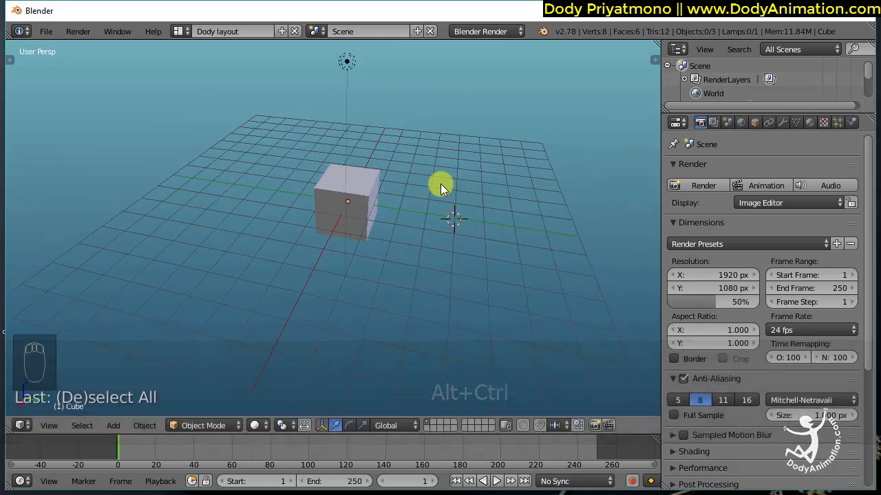
middle_click_drag(434, 268, 460, 251, "shift")
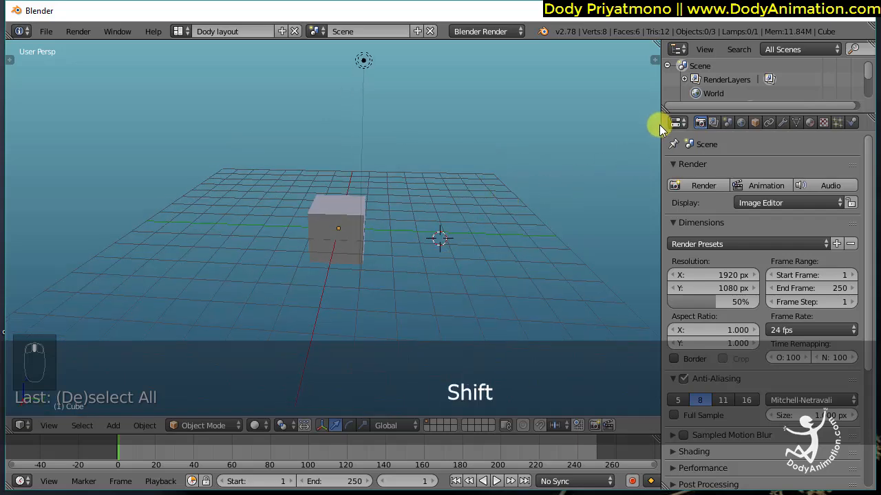
- Enlarge the Outliner area and switch it to the UV/Image Editor
left_click_drag(659, 124, 619, 219)
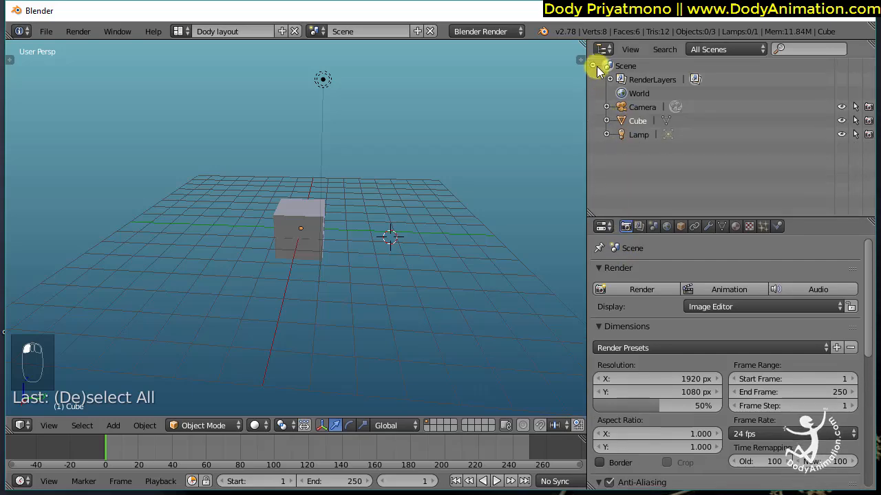
left_click(604, 49)
left_click(633, 158)
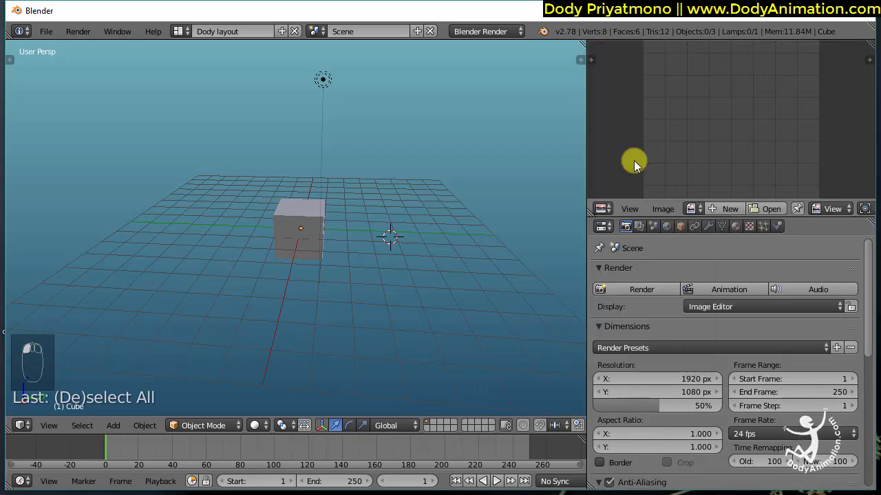
- Load spatula.jpg from the Desktop folder into the image editor, browsing the files as thumbnails
left_click(770, 209)
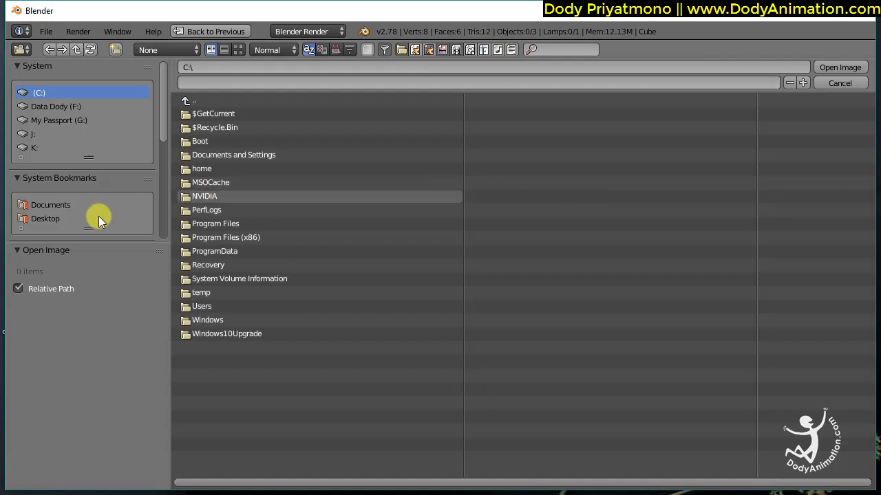
left_click(47, 219)
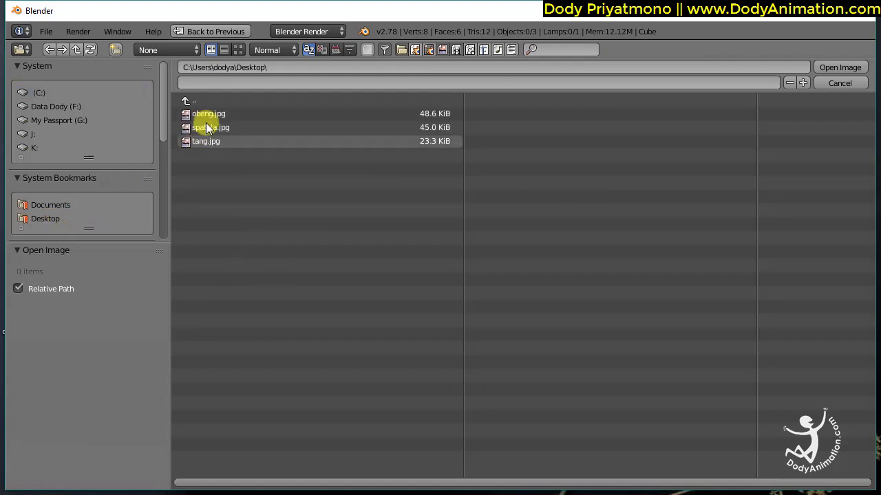
left_click(238, 50)
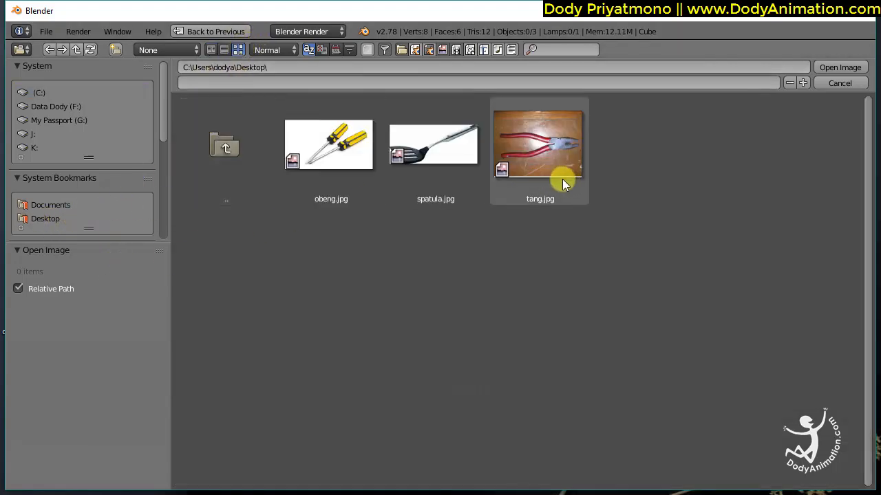
left_click(434, 156)
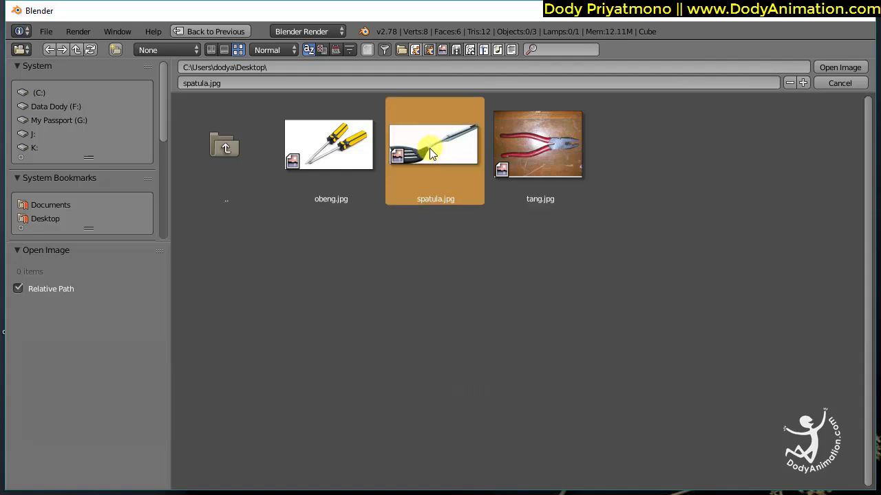
left_click(833, 69)
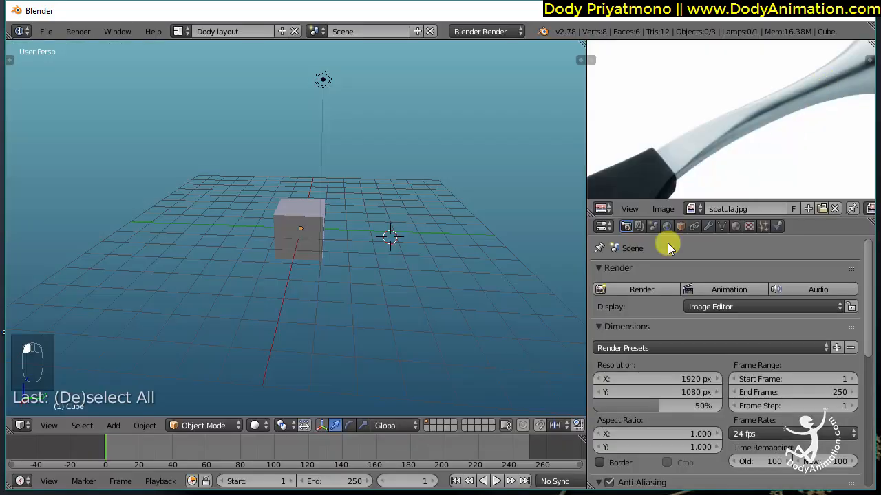
- Make the image editor area taller and wider so the whole spatula reference fits in it
mouse_move(718, 171)
middle_mouse_down("ctrl")
mouse_move(726, 127)
mouse_move(722, 182)
mouse_move(719, 142)
mouse_move(704, 159)
mouse_move(731, 177)
middle_mouse_up("ctrl")
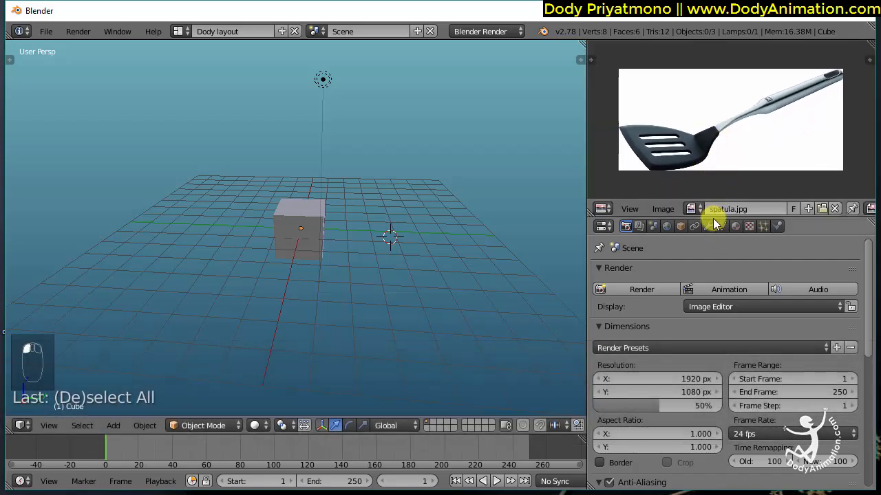
left_click_drag(765, 201, 698, 263)
middle_click_drag(682, 218, 655, 180, "ctrl")
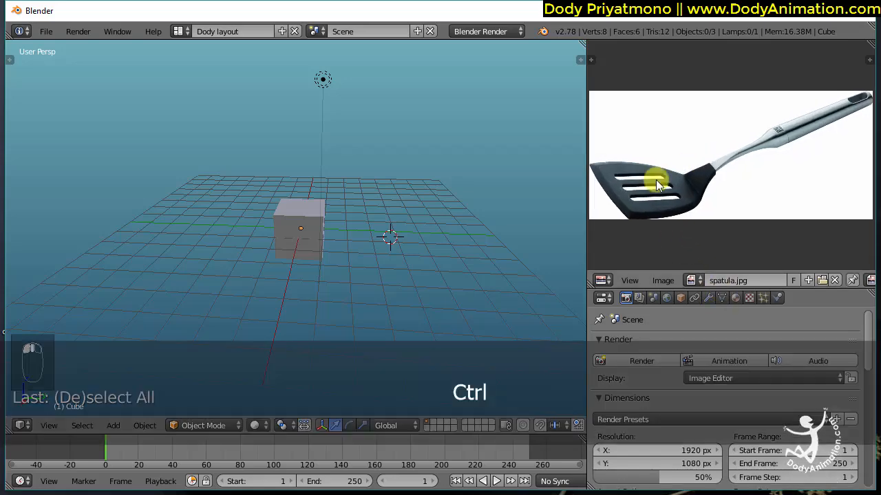
left_click_drag(585, 193, 531, 196)
middle_click_drag(661, 201, 656, 194, "ctrl")
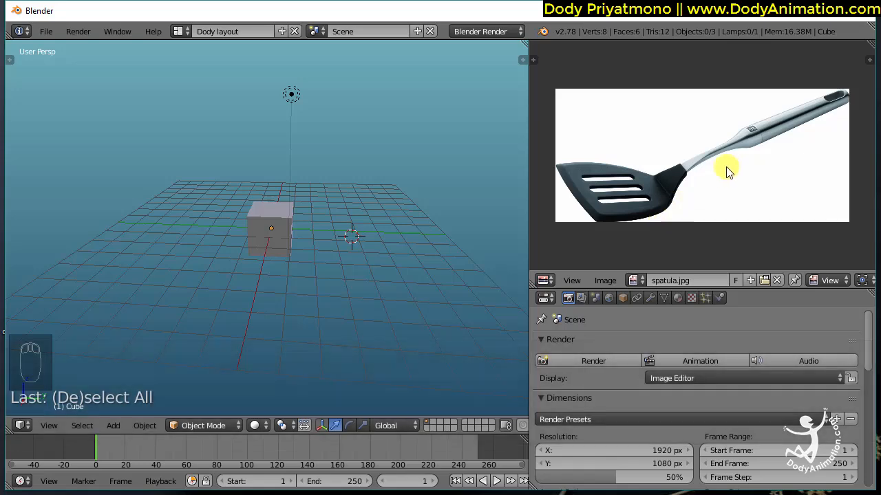
- Select the default cube in the 3D view, keeping Object Mode active
left_click_drag(367, 238, 395, 249, "alt")
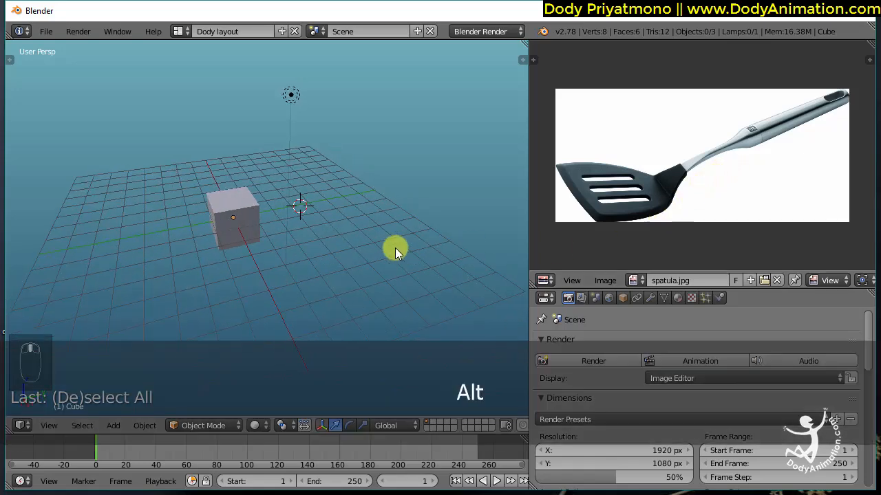
middle_click_drag(366, 216, 403, 228, "shift")
middle_click_drag(332, 227, 346, 206, "ctrl")
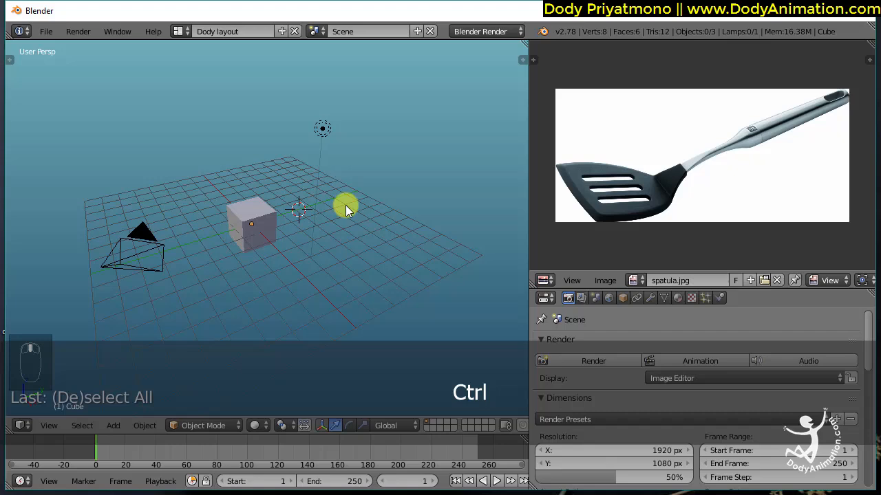
right_click(263, 227)
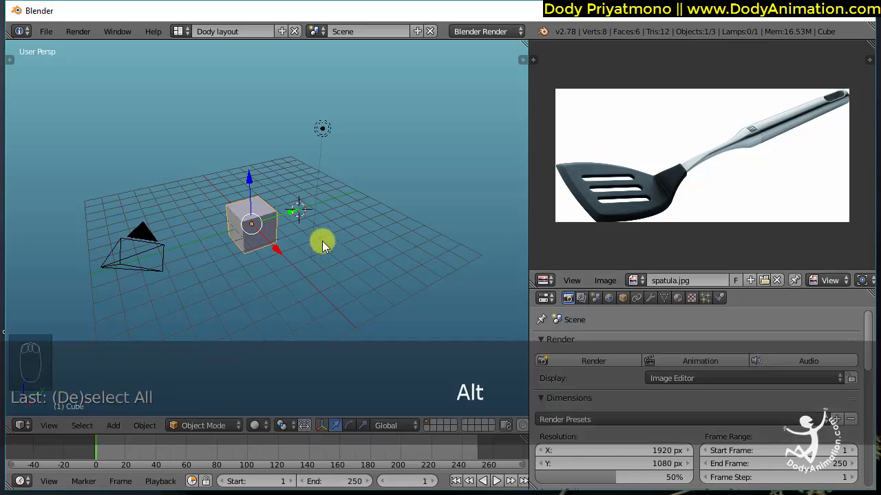
middle_click_drag(322, 241, 501, 205, "alt")
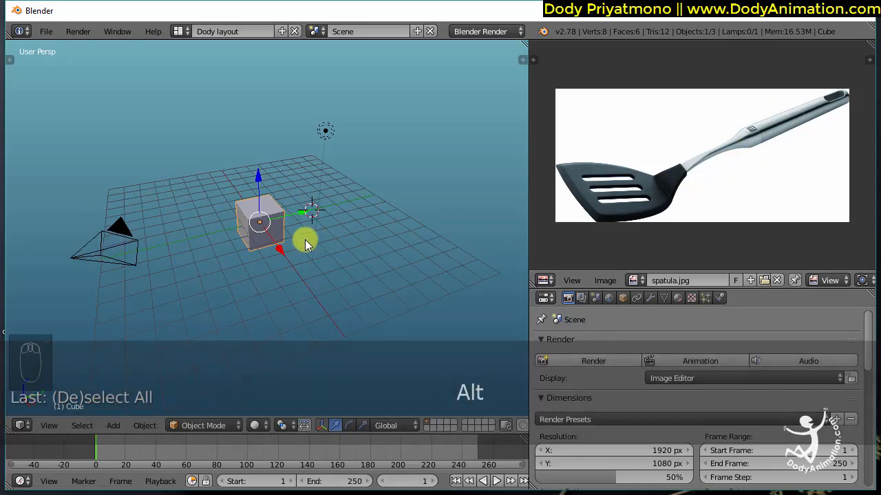
left_click(227, 425)
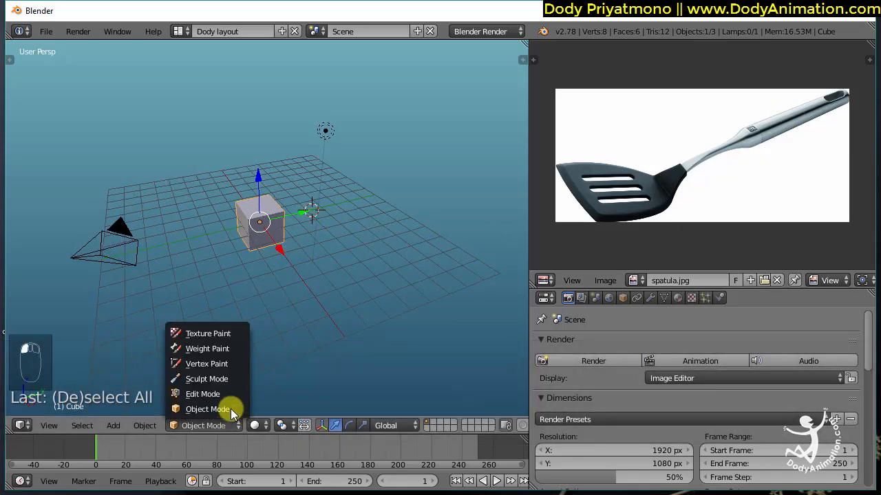
left_click(229, 405)
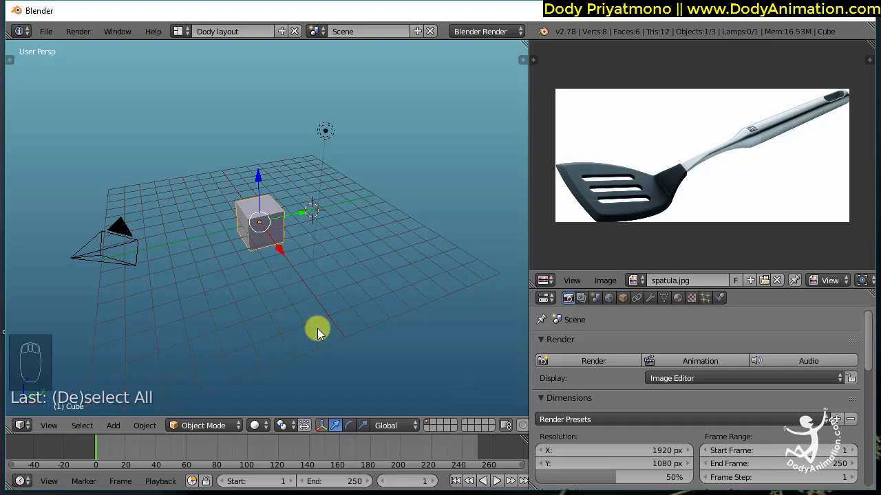
- Put the cube into Edit Mode and scale its whole mesh down uniformly to less than half size
left_click(216, 424)
left_click(218, 393)
key("s")
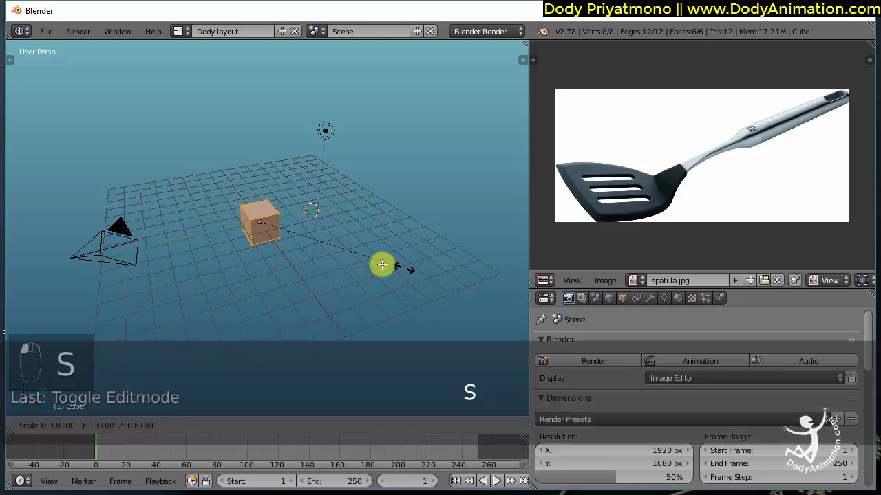
left_click(311, 250)
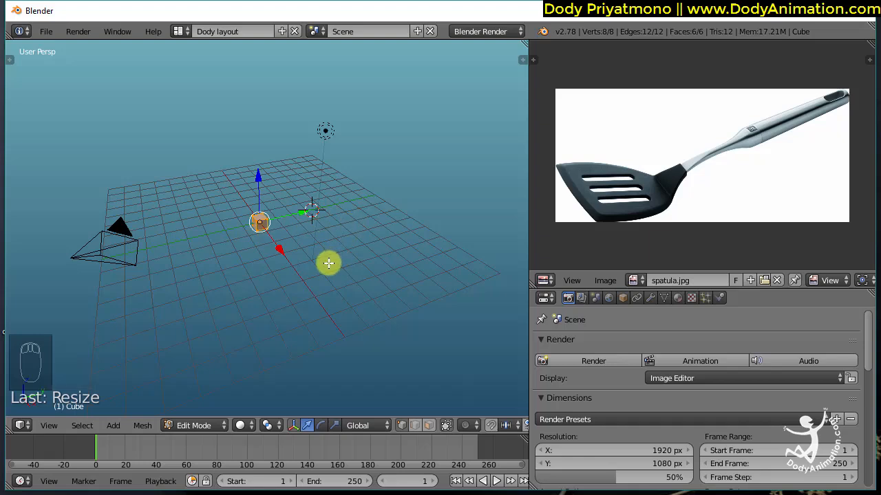
- Stretch the small cube along the global Y axis into a long thin bar
key("s")
key("y")
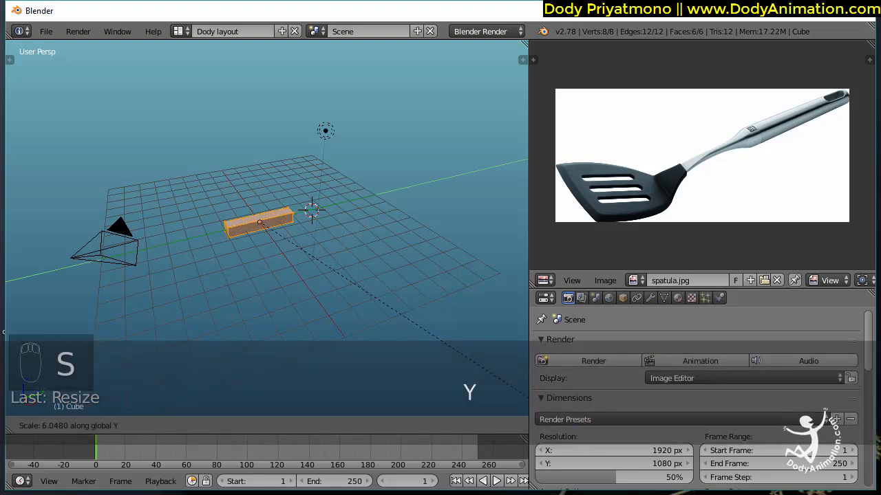
left_click(336, 287)
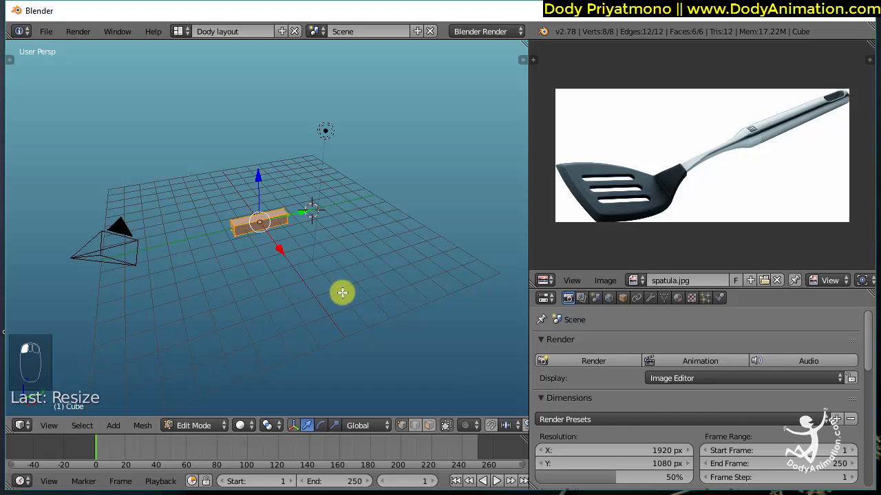
key("s")
key("y")
left_click(415, 349)
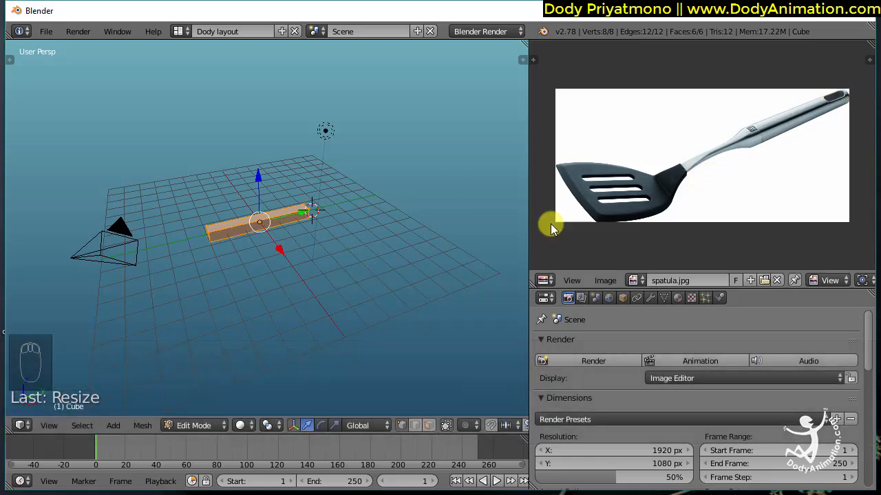
- Add a loop cut across the bar, about one third of its length from the negative-Y end
middle_click_drag(350, 277, 271, 246, "ctrl")
middle_click_drag(398, 238, 265, 261, "ctrl")
key("ctrl+r")
left_click(262, 250)
left_click(239, 250)
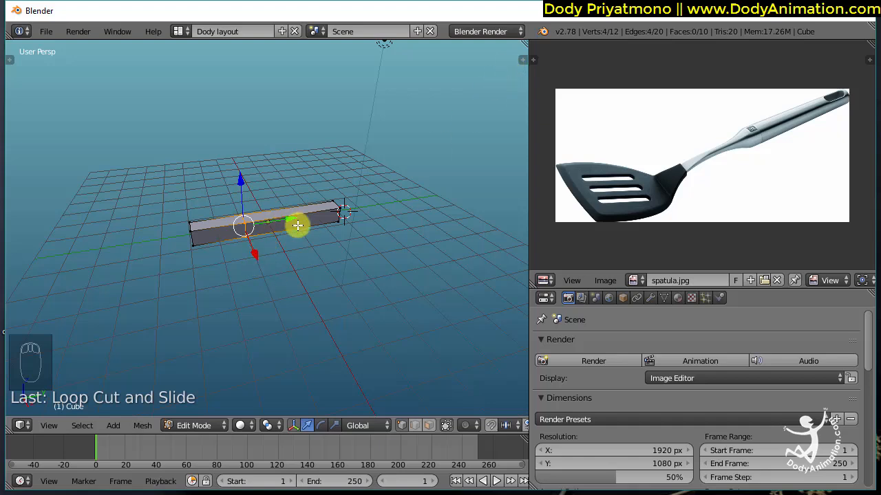
- Add a second loop cut across the bar, just beside the first cut on its negative-Y side
key("ctrl+r")
left_click(234, 234)
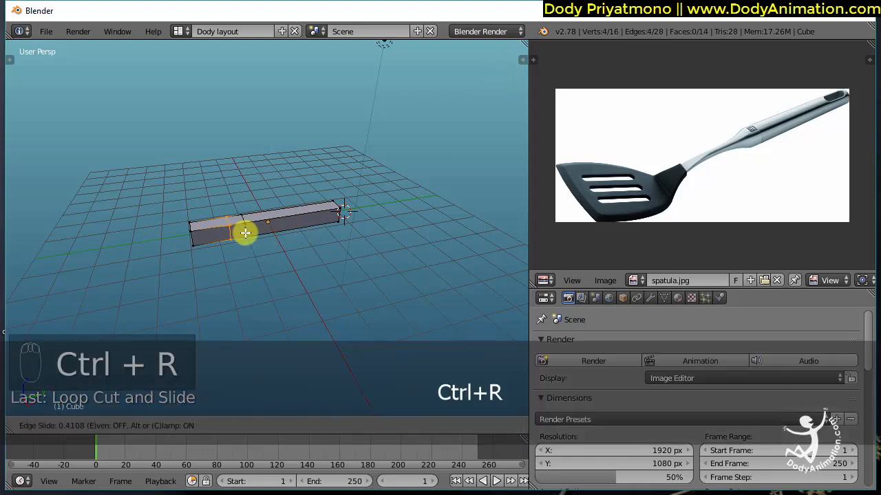
left_click(251, 235)
- In face selection mode, select the negative-Y end face and scale it down uniformly to taper that end
key("ctrl+Tab")
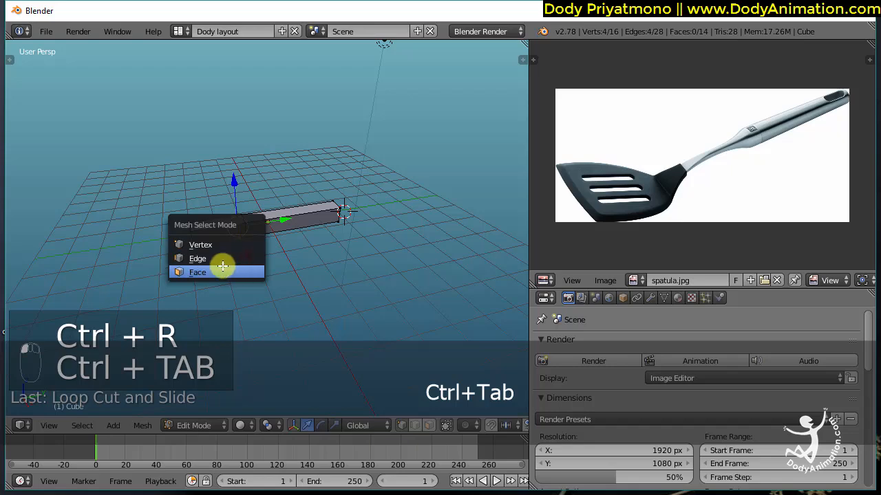
left_click(223, 266)
left_click_drag(222, 266, 168, 275, "alt")
left_click_drag(232, 267, 333, 250, "alt")
key("s")
left_click(276, 243)
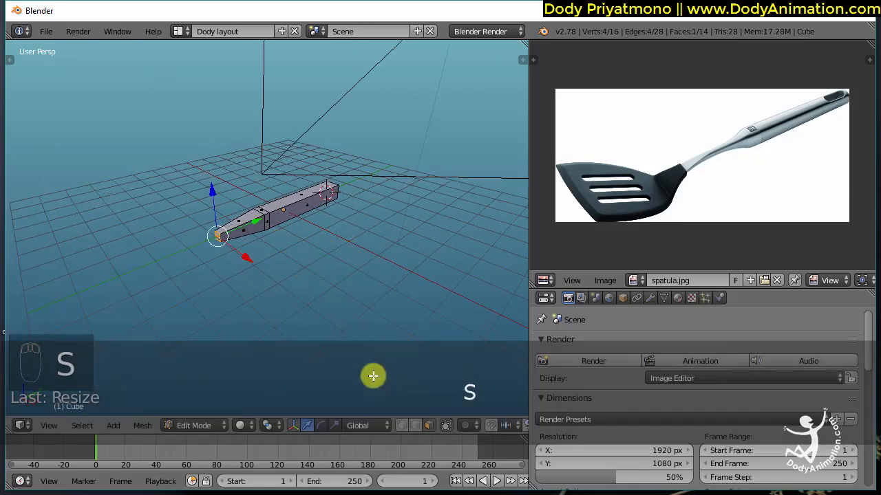
- Select the loop of the two close cuts nearer the tapered end and scale it uniformly to about 0.6
right_click(264, 226, "alt")
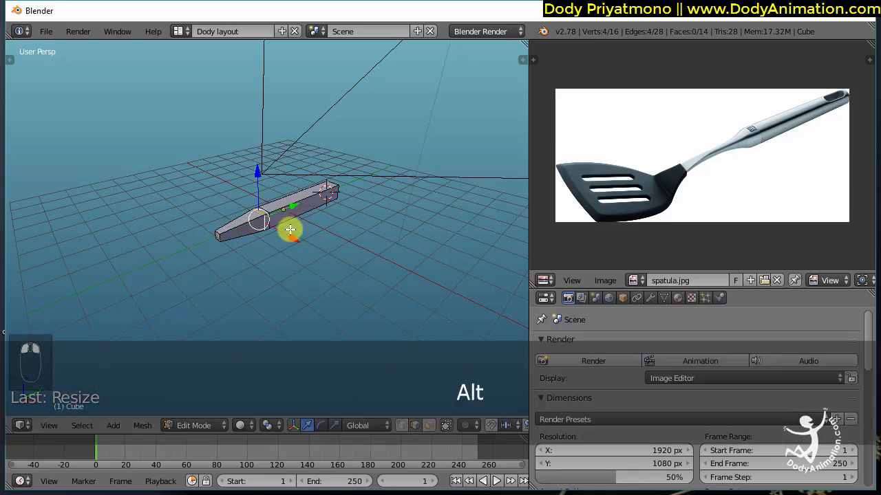
left_click_drag(381, 250, 331, 233, "ctrl+alt")
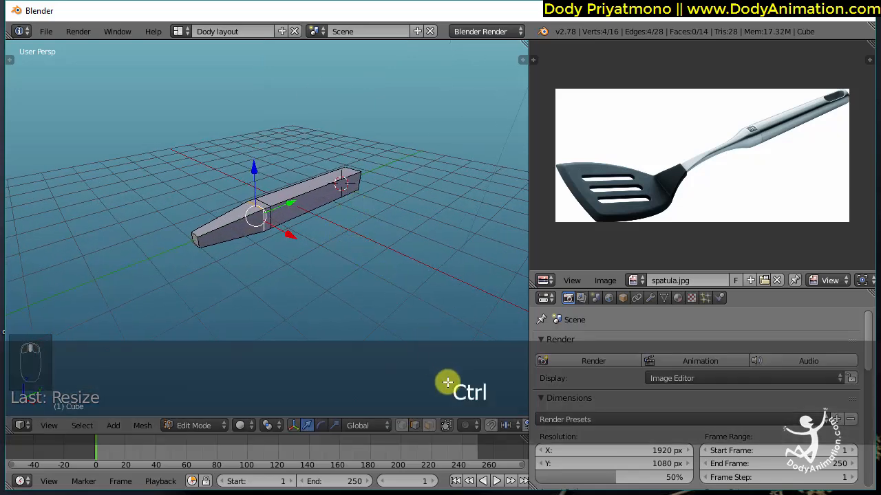
key("s")
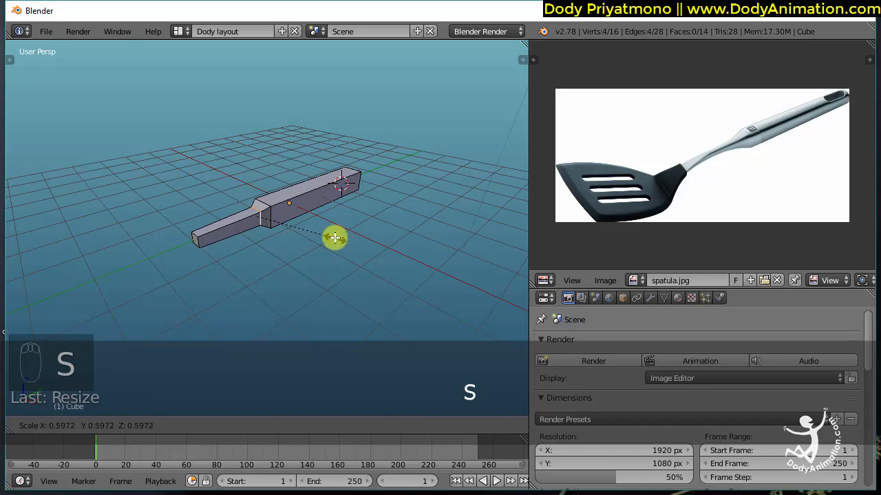
left_click(333, 238)
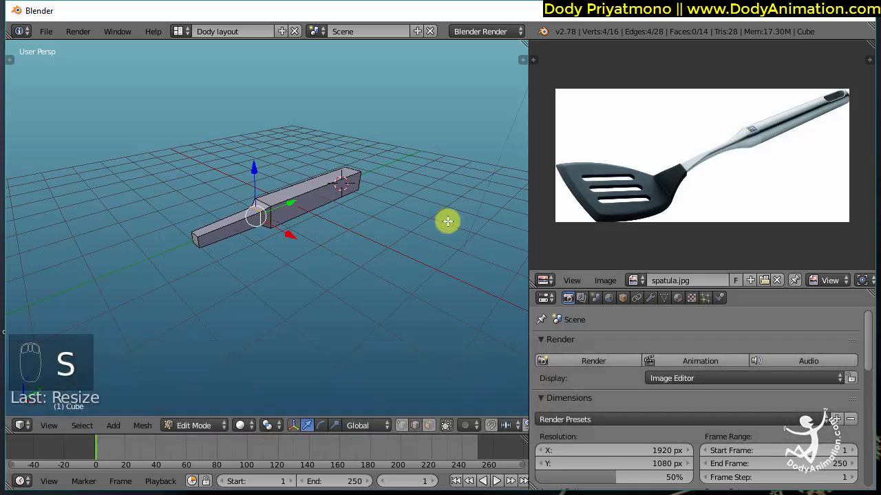
- Move the neighbouring thick-side loop a short way along positive Y so the thickness changes along a slope
left_click_drag(300, 242, 293, 245, "alt")
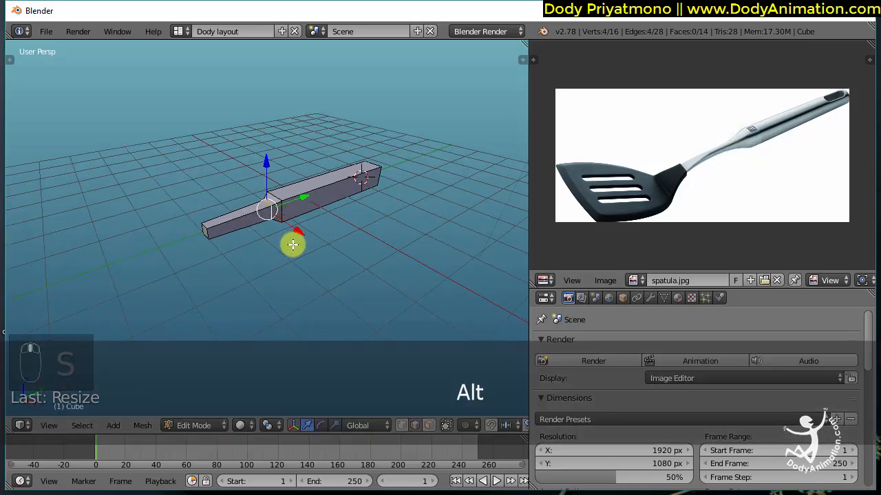
right_click(283, 211, "alt")
left_click_drag(299, 197, 326, 213)
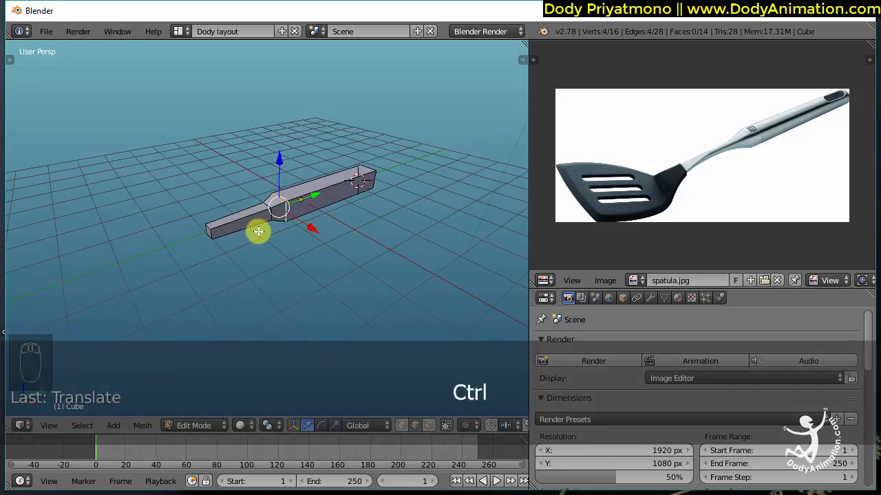
- Add a loop cut in the narrow neck close to the sloped transition and scale it uniformly to about 0.65
key("ctrl+r")
left_click(269, 216)
key("s")
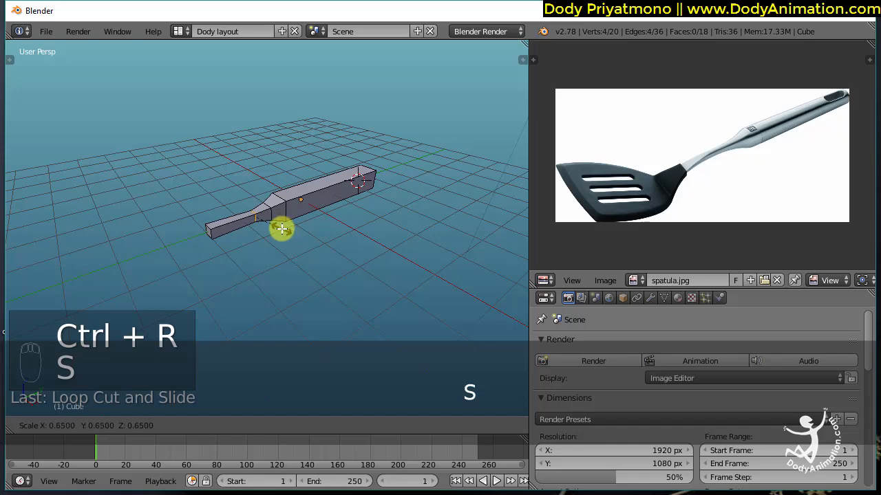
left_click(282, 229)
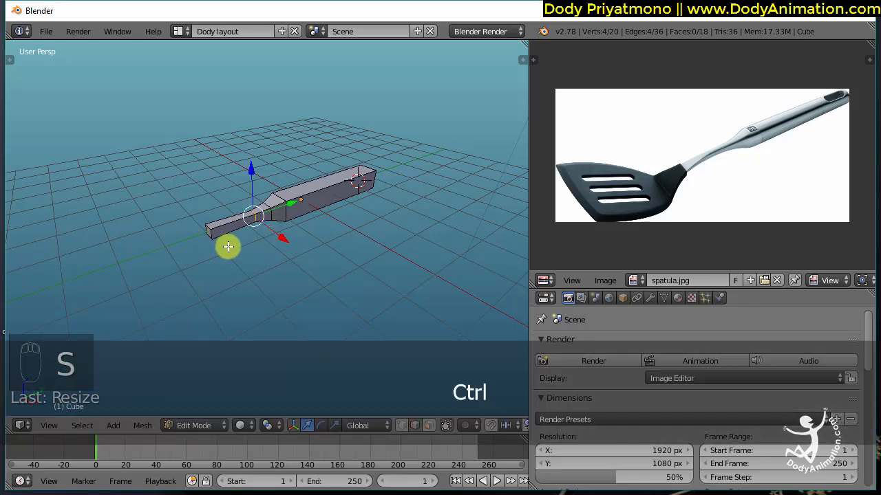
- In face selection mode, select the positive-Y end face and scale it down uniformly to taper the handle
key("ctrl+Tab")
left_click(222, 250)
middle_click_drag(452, 157, 414, 234)
right_click(361, 239)
key("s")
left_click(409, 250)
middle_click_drag(414, 233, 383, 232, "shift")
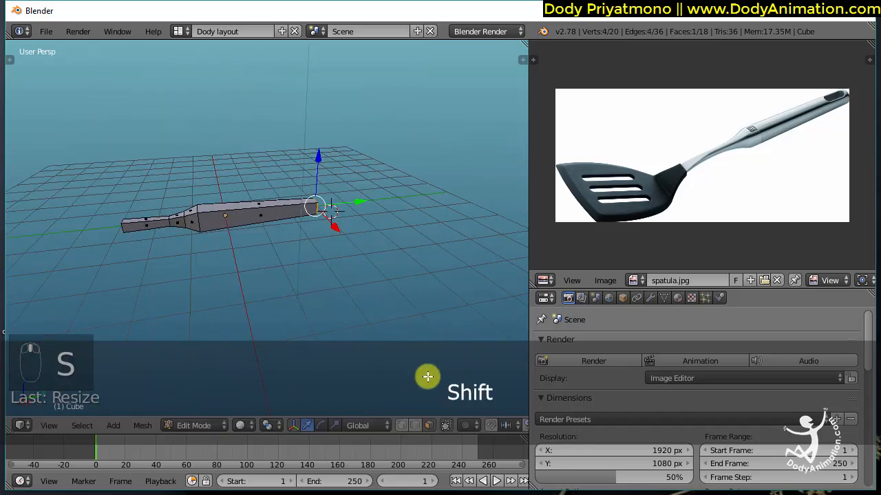
- Switch the mesh selection from faces to vertices, keeping the positive-Y end face selected
left_click(415, 425, "shift")
left_click(416, 427)
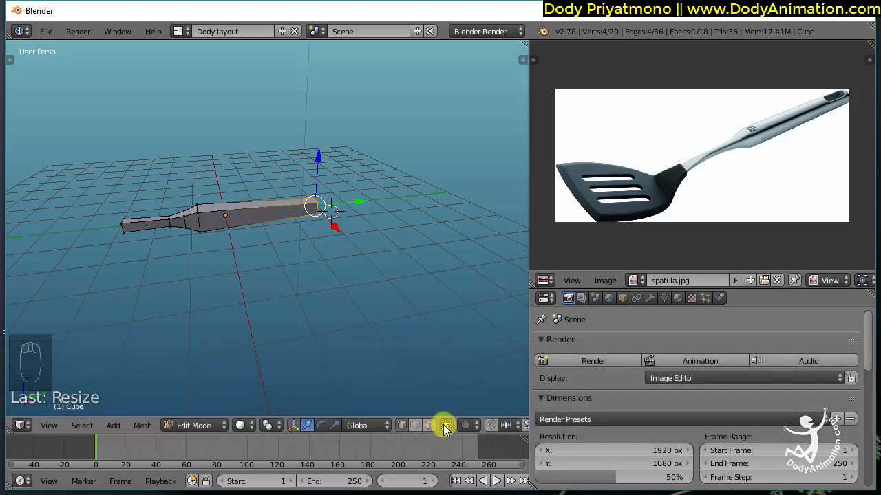
middle_click_drag(293, 298, 354, 231)
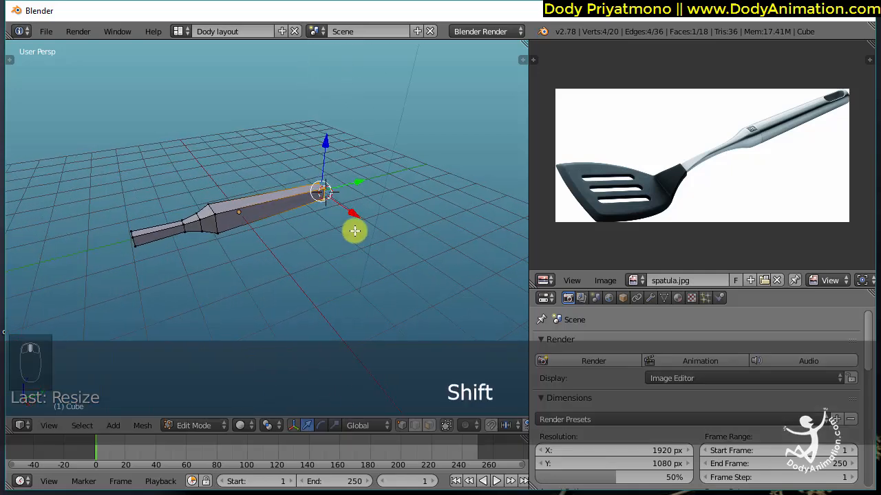
key("ctrl+Tab")
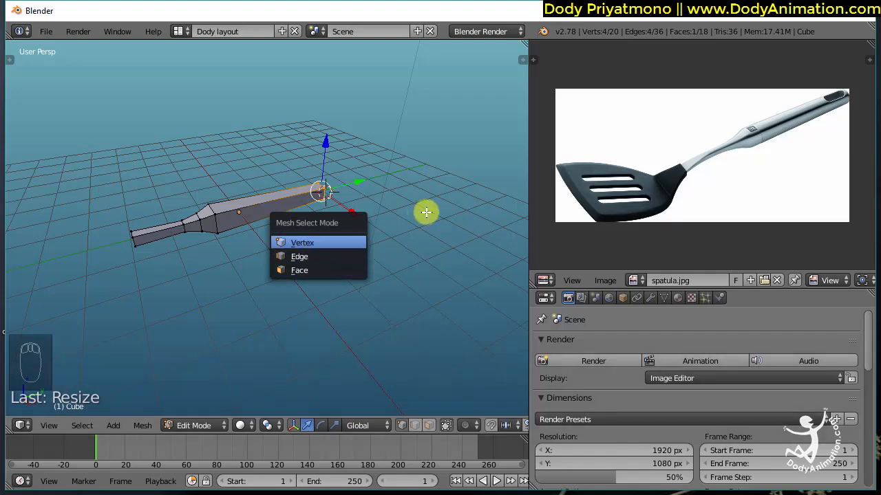
middle_click_drag(416, 220, 282, 230)
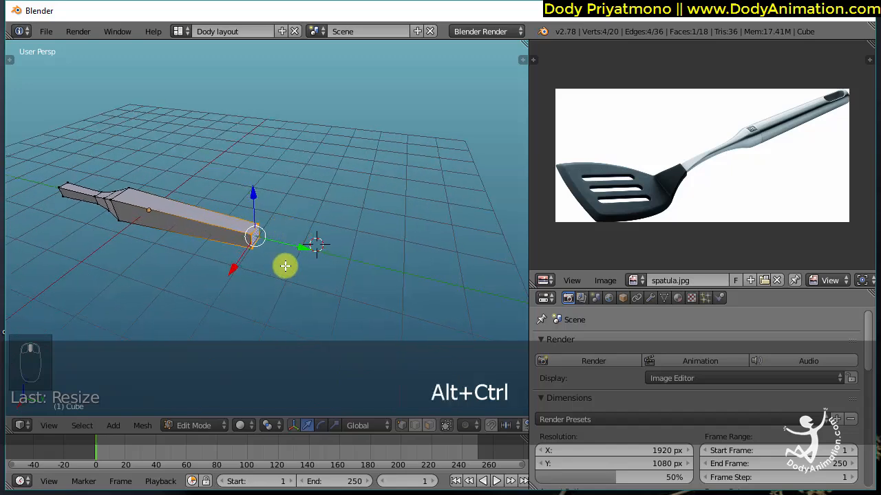
- Extrude the positive-Y end face outward twice, scaling each new end smaller to round off the handle tip, and clear the selection
key("e")
left_click(353, 265)
key("s")
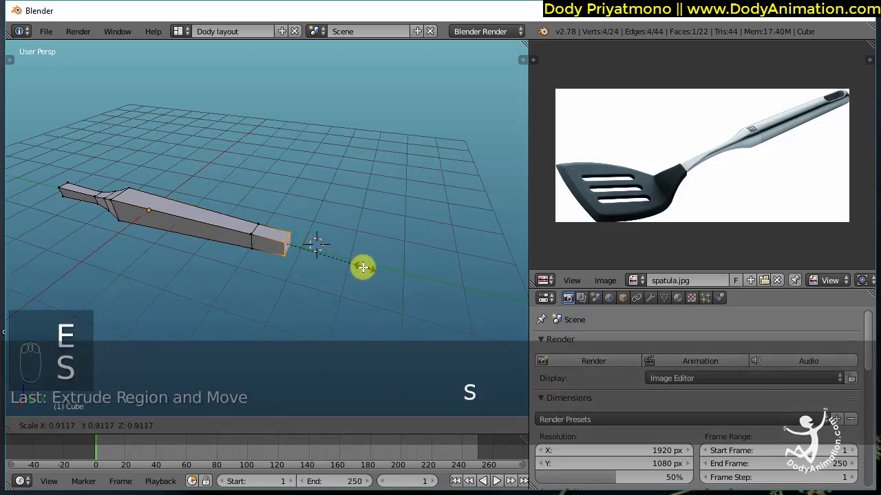
left_click(356, 265)
key("e")
left_click(359, 269)
key("s")
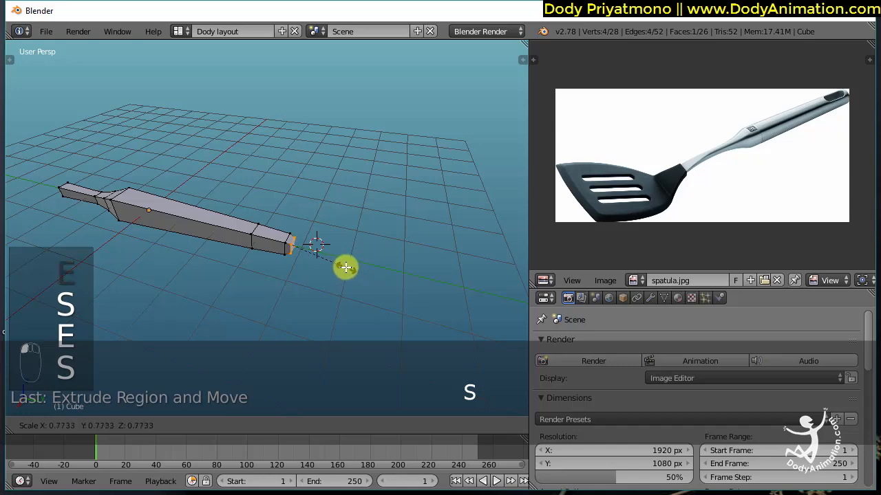
left_click(340, 267)
key("a")
- Select the top face of the handle's tip section in face mode, extrude it in place and scale it down as an inset
left_click_drag(310, 262, 432, 238, "alt")
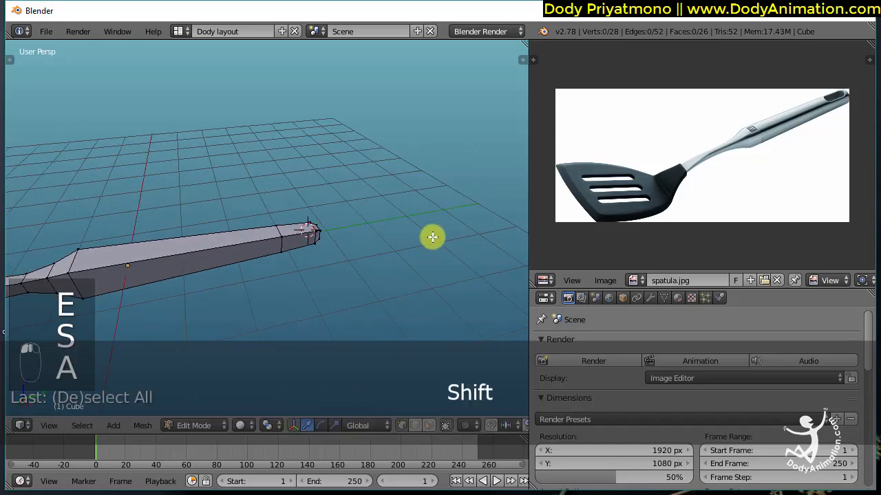
middle_click_drag(354, 250, 274, 209, "shift")
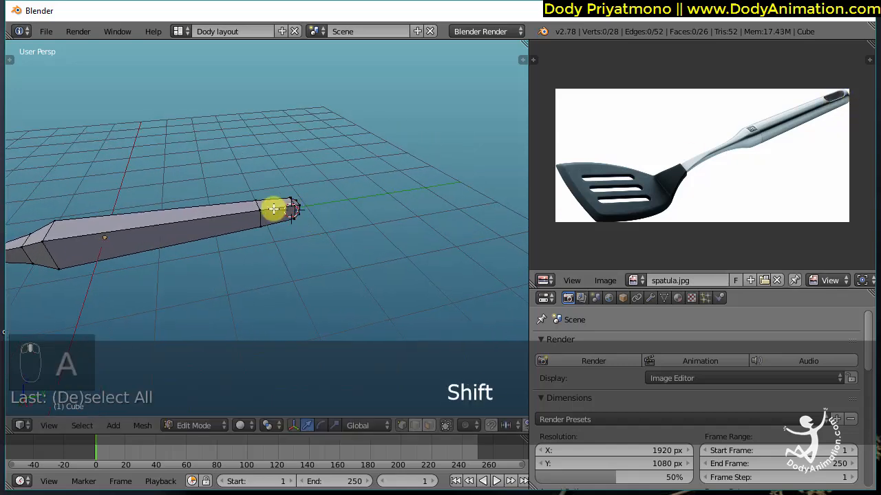
left_click_drag(309, 213, 287, 192, "alt")
key("ctrl+Tab")
left_click(285, 234)
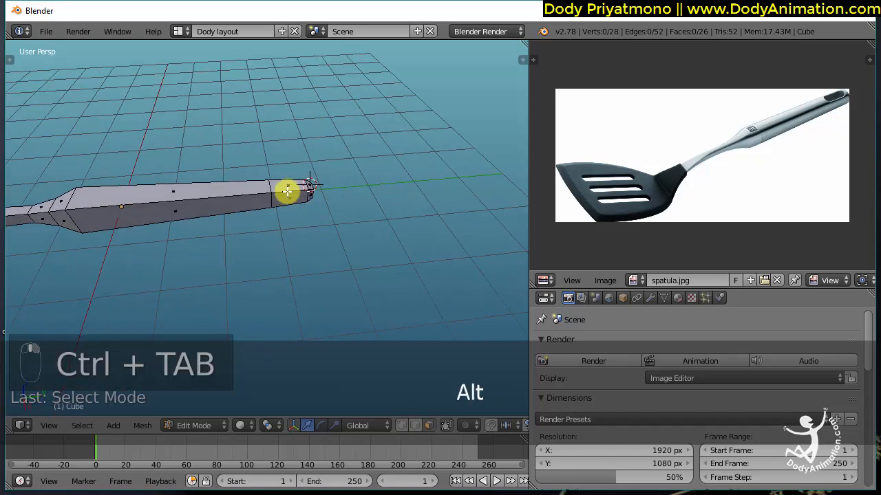
middle_click_drag(373, 218, 327, 127, "ctrl")
middle_click_drag(315, 212, 306, 238, "shift")
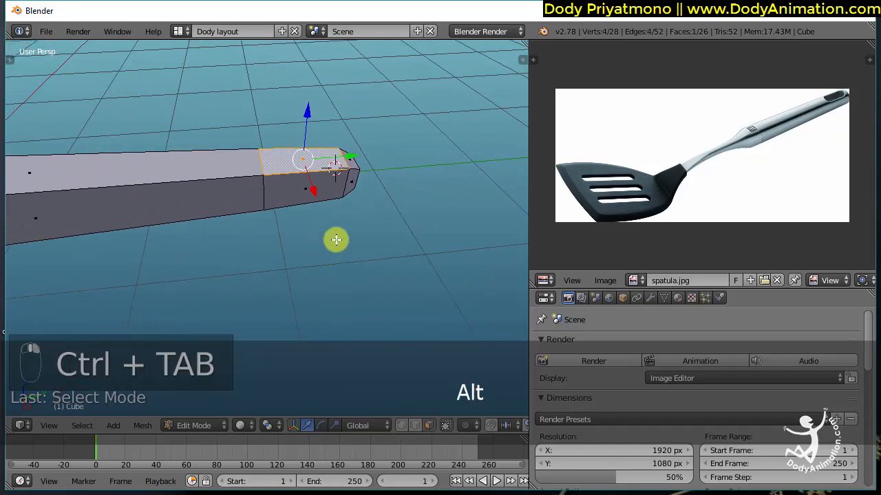
middle_click_drag(375, 206, 409, 208, "alt")
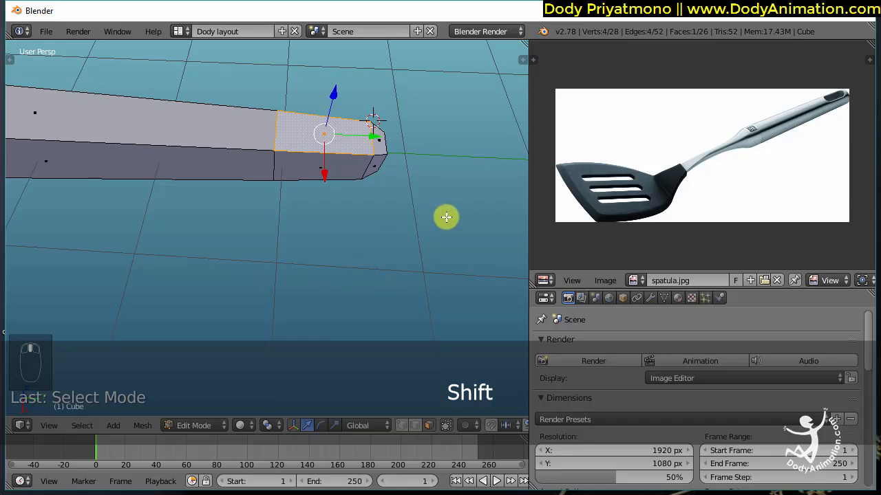
key("e")
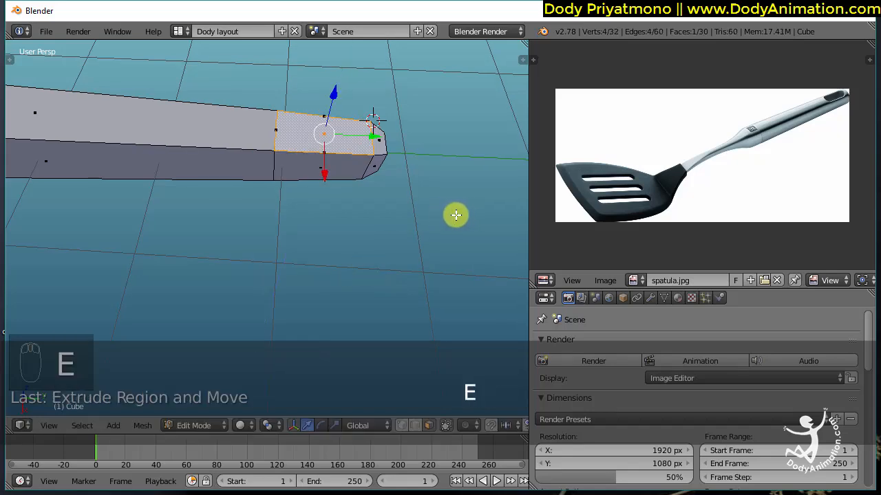
key("s")
left_click(420, 204)
left_click_drag(326, 189, 402, 208, "alt")
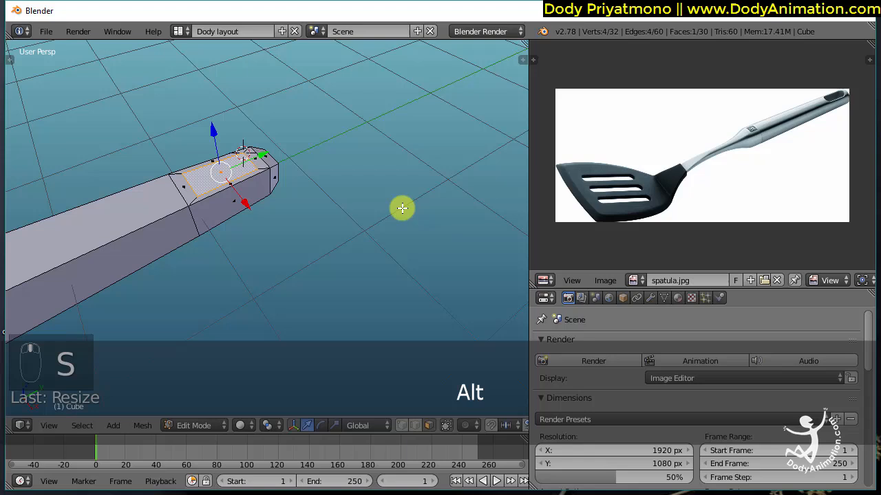
key("e")
left_click(415, 251)
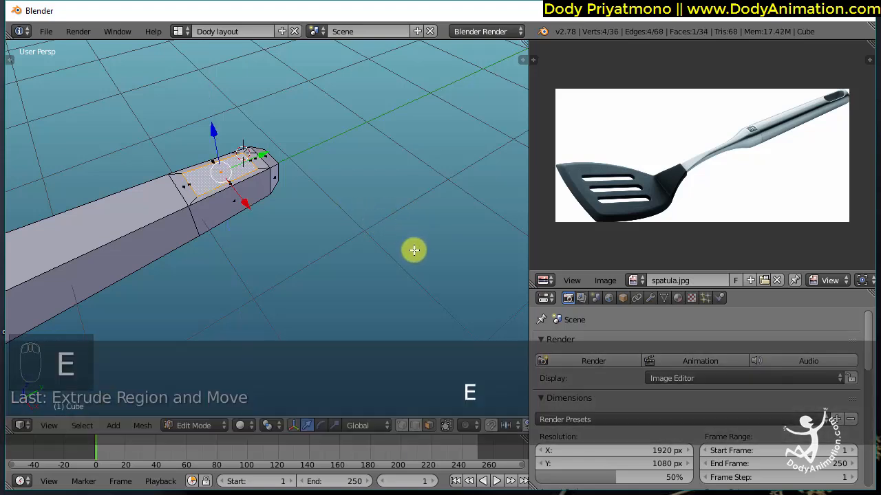
key("ctrl+z")
- Narrow the inset top face of the tip section along the global X axis
key("s")
key("x")
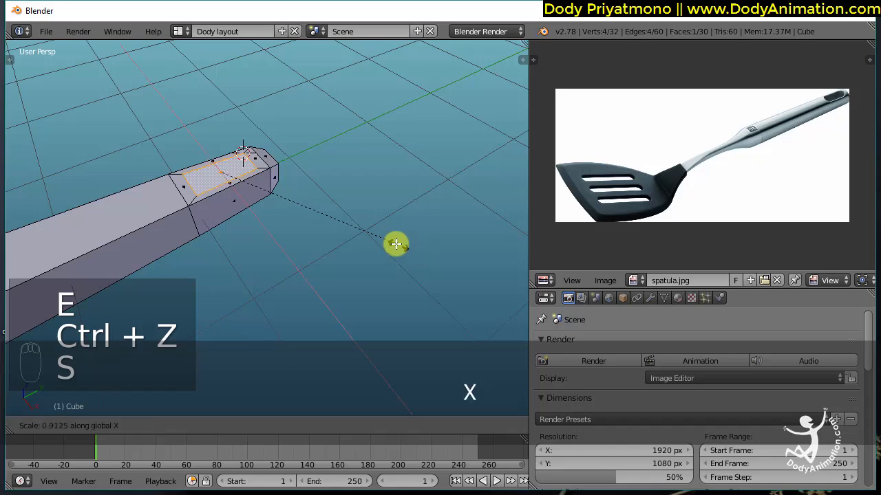
left_click(363, 229)
- Delete the inset top face to open a slot in the handle's tip section
left_click_drag(363, 229, 335, 232, "alt")
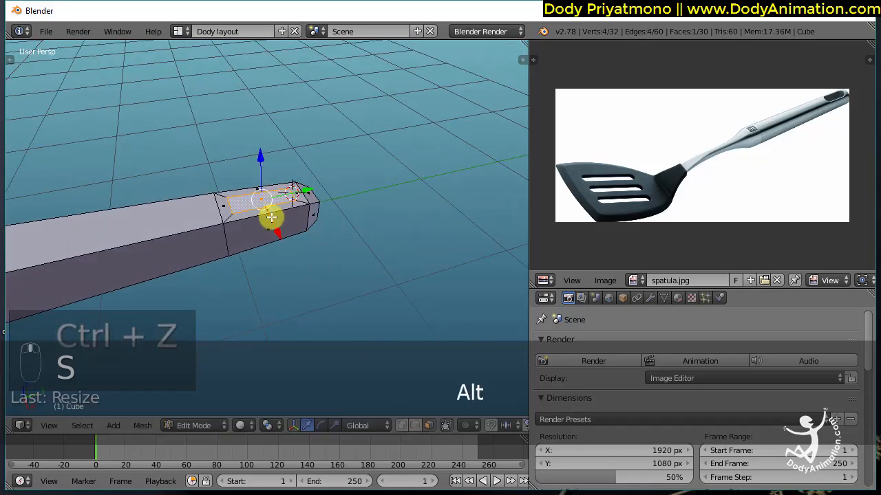
key("x")
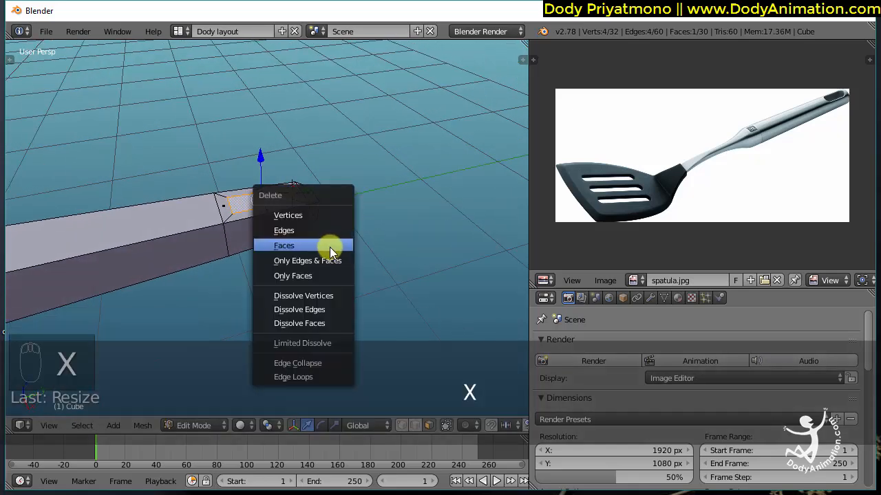
left_click(330, 247)
- Select the underside face of the handle's tip section, extrude it in place and scale it down uniformly as an inset
right_click(266, 229)
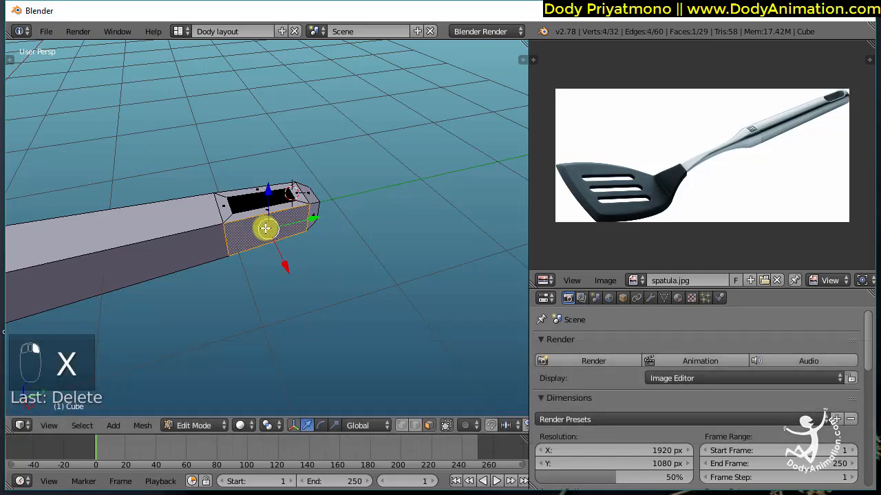
left_click_drag(266, 228, 294, 75, "alt")
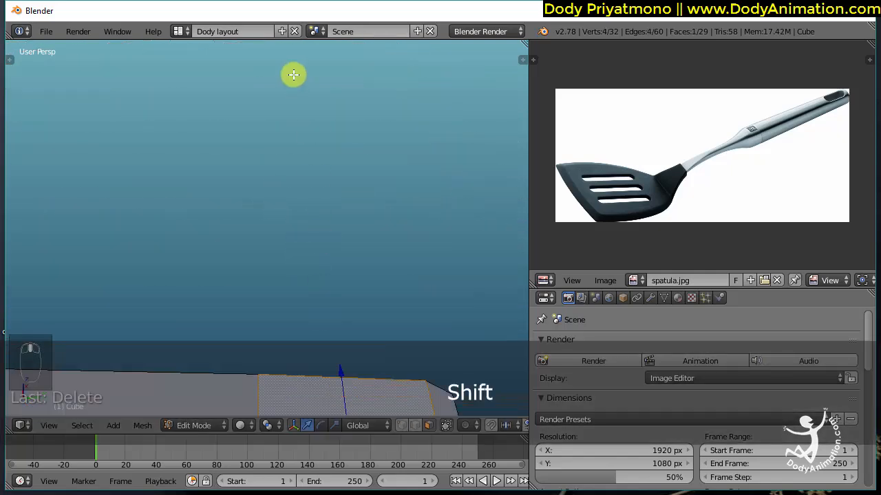
middle_click_drag(339, 306, 316, 90, "shift")
middle_click_drag(328, 303, 337, 207)
middle_click_drag(337, 213, 346, 293, "shift")
right_click(352, 306)
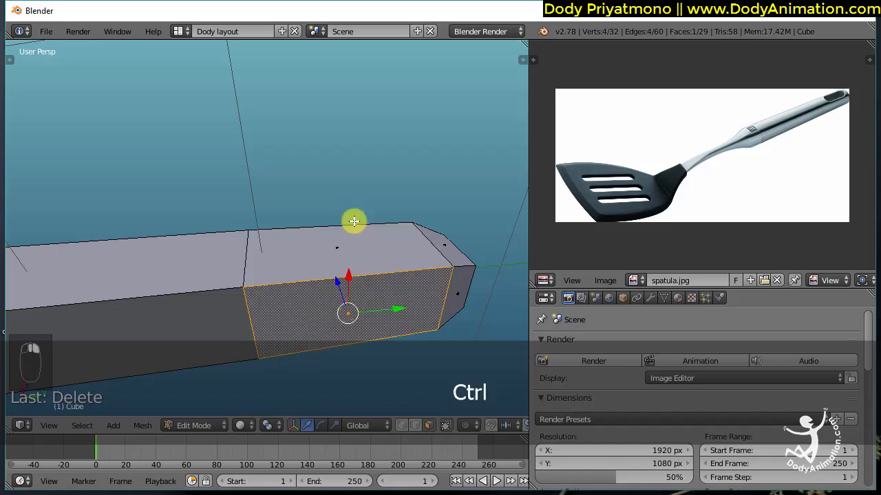
middle_click_drag(353, 222, 406, 282, "ctrl")
key("e")
right_click(427, 283)
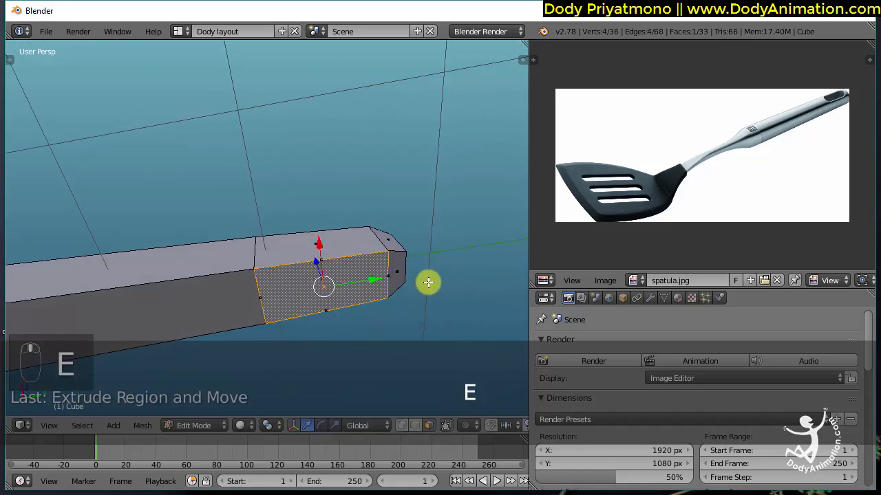
key("s")
left_click(406, 288)
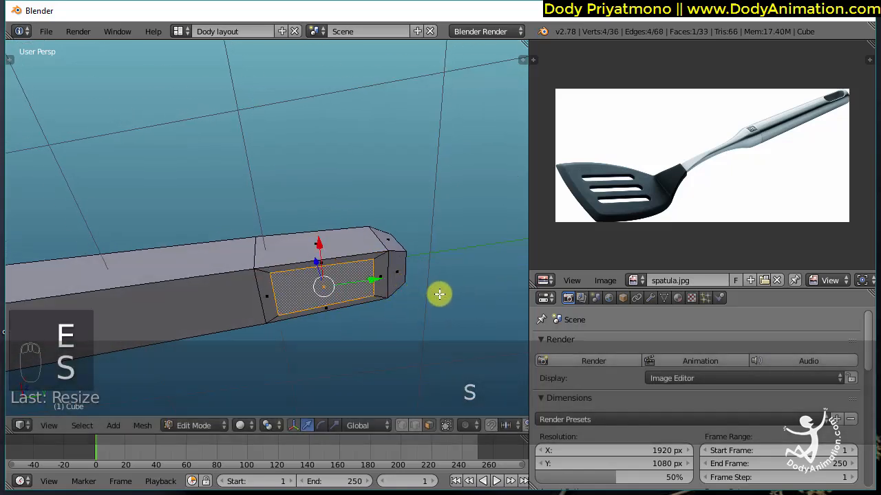
key("e")
right_click(441, 298)
key("ctrl+z")
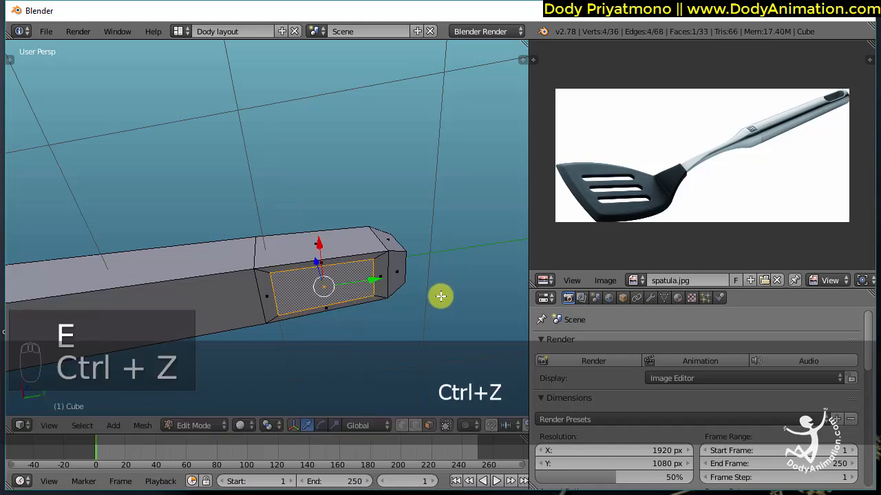
- Narrow the inset underside face of the handle's tip section along the global X axis and delete it to open the slot through
key("s")
left_click(418, 293)
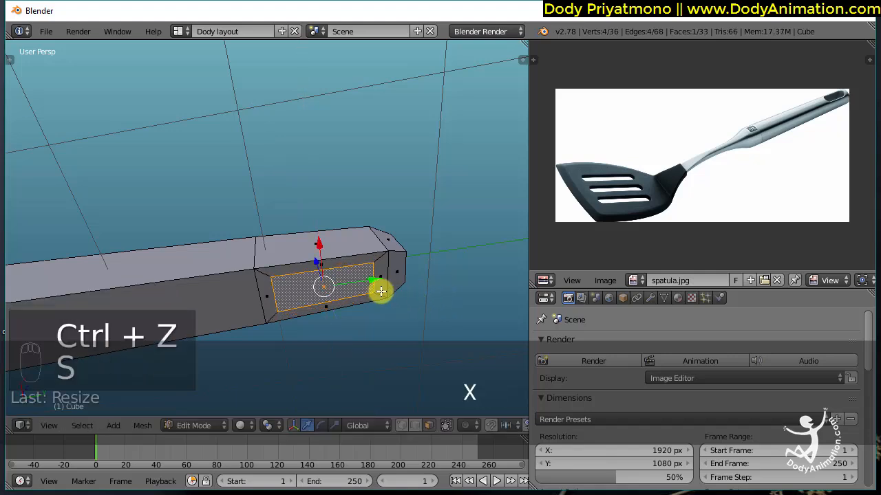
mouse_move(414, 295)
left_mouse_down("alt")
mouse_move(373, 295)
mouse_move(399, 301)
left_mouse_up("alt")
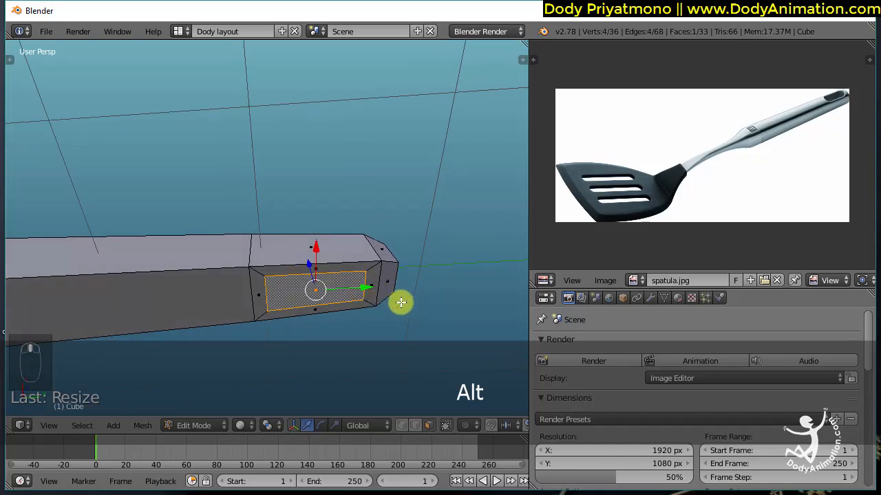
key("x")
left_click(392, 304)
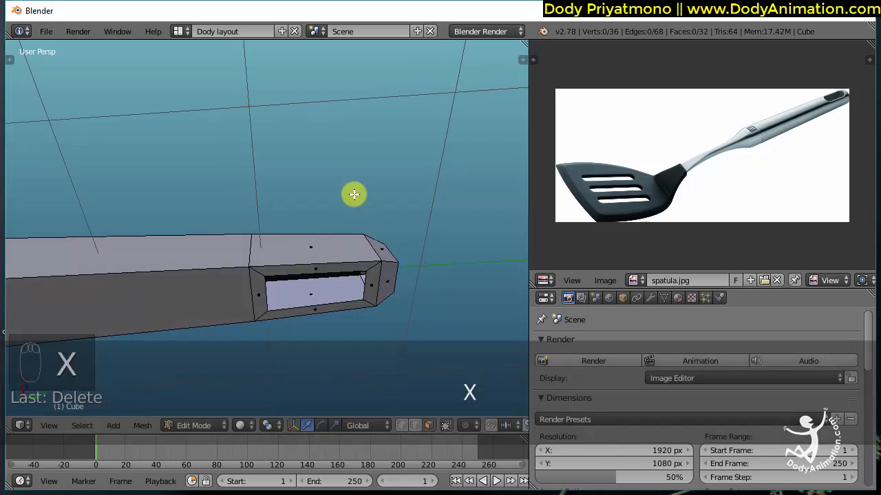
- Select the slot's upper and lower edge loops and bridge them to close the inner walls of the hanging hole
left_click_drag(354, 193, 441, 398, "alt")
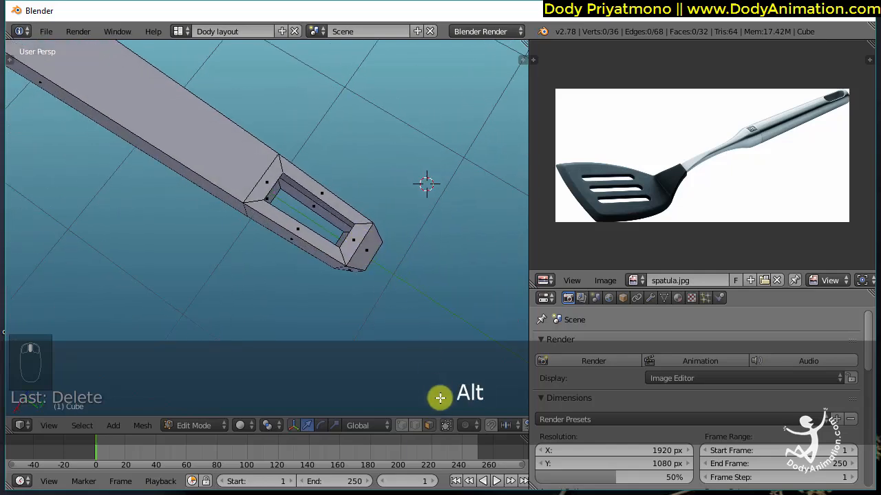
left_click_drag(375, 257, 436, 446, "alt")
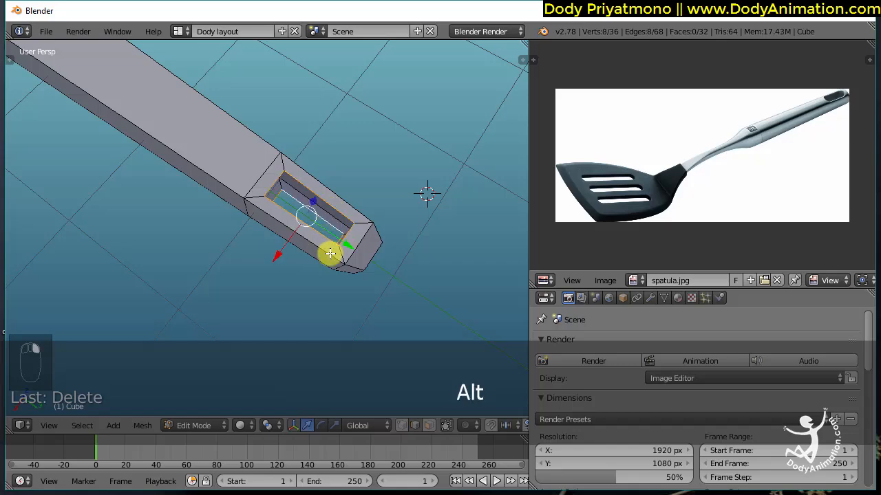
left_click_drag(331, 254, 337, 207, "alt")
left_click_drag(341, 243, 388, 230, "alt")
key("w")
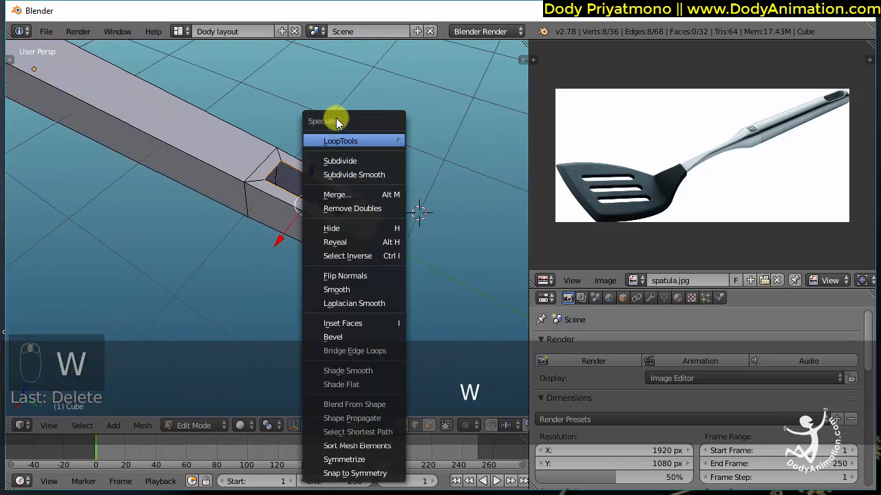
left_click(355, 352)
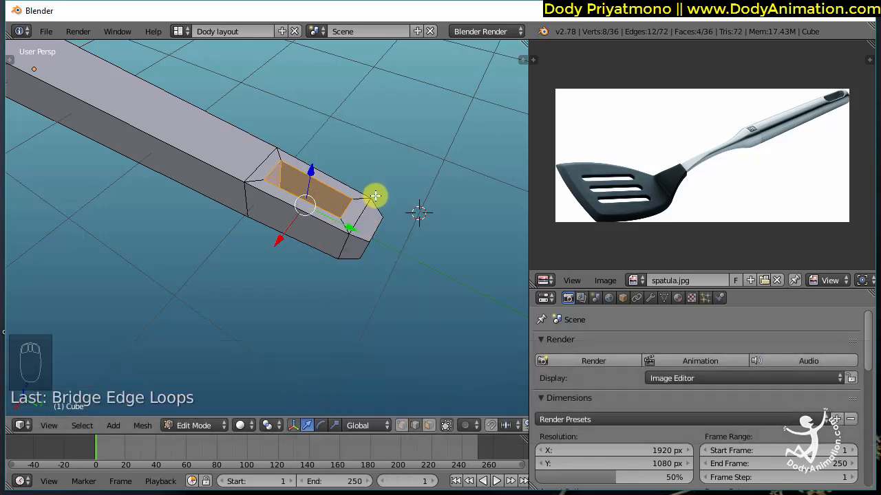
left_click_drag(375, 196, 352, 273, "alt")
key("a")
- Select the end face of the handle's thin neck in face select mode
left_click_drag(346, 237, 346, 208, "ctrl+alt")
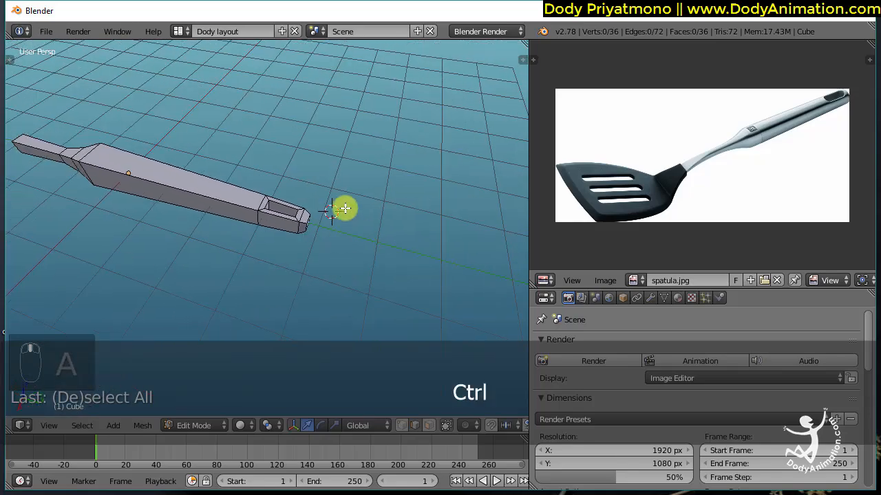
left_click_drag(261, 248, 406, 230, "alt")
left_click_drag(403, 196, 457, 134, "alt+shift")
left_click_drag(359, 271, 305, 241, "ctrl+alt")
left_click(428, 425)
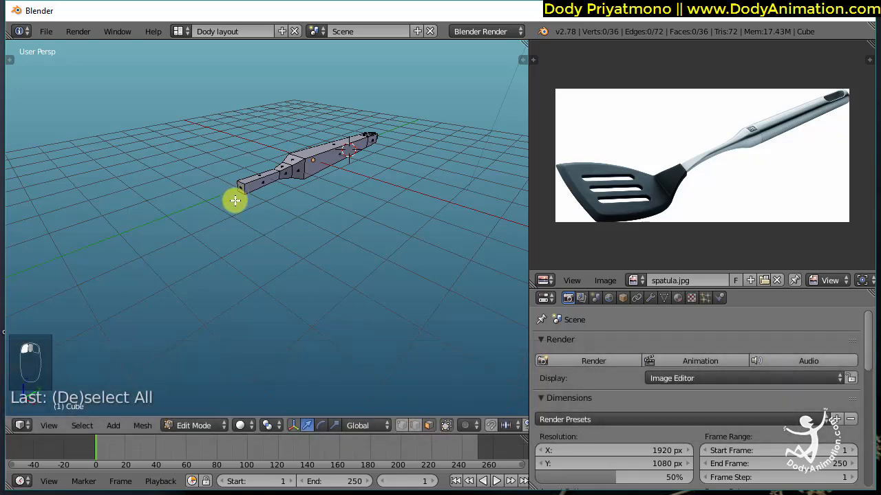
left_click_drag(398, 366, 249, 252, "alt")
- Set the viewport to the left orthographic view, framed on the handle and its neck end
left_click(49, 425)
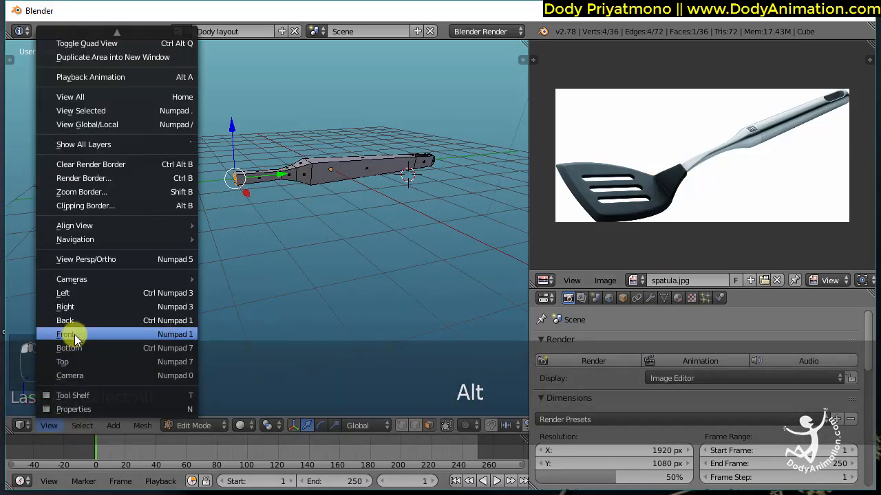
left_click(74, 334)
left_click(49, 426)
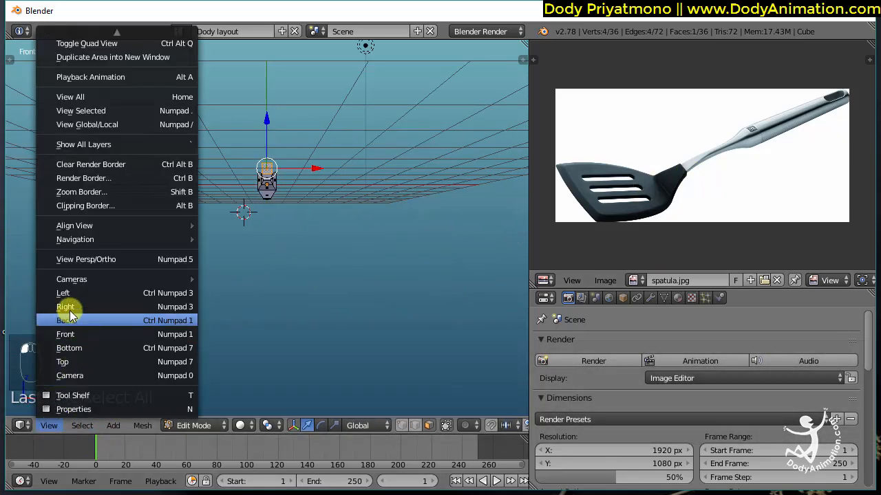
left_click(68, 292)
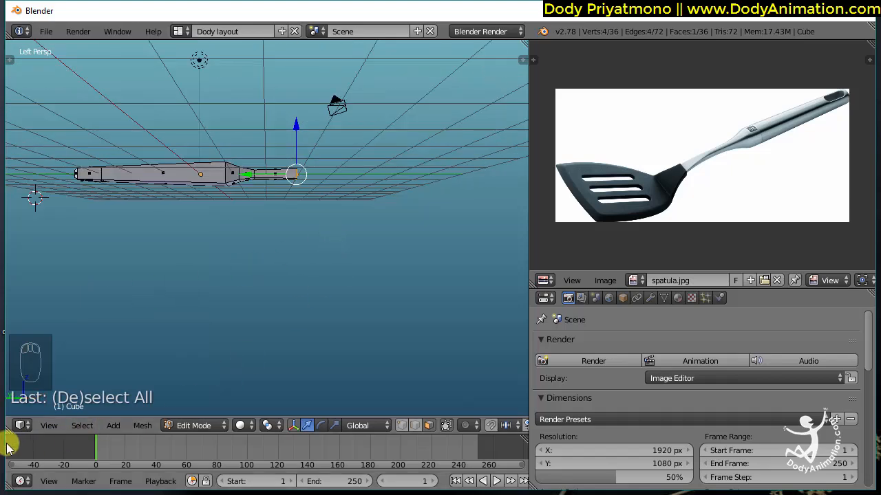
left_click(48, 426)
left_click(84, 264)
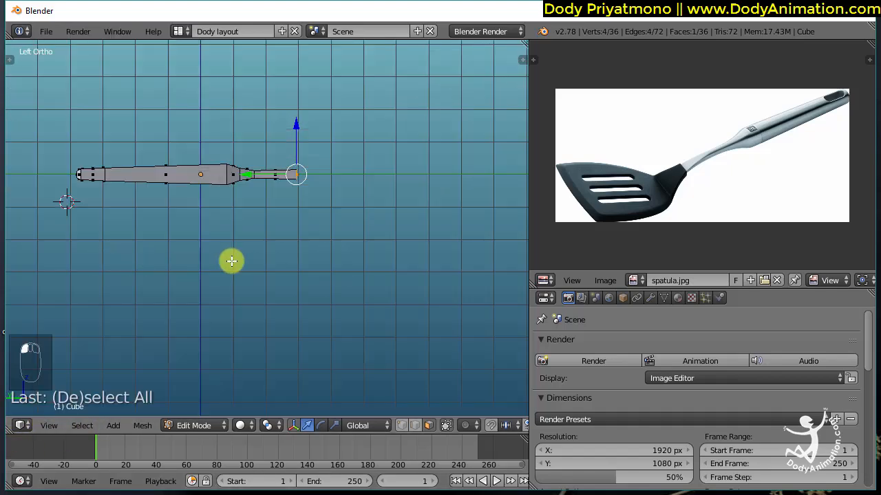
middle_click_drag(378, 203, 388, 216, "shift")
mouse_move(389, 216)
middle_mouse_down("ctrl")
mouse_move(388, 182)
mouse_move(388, 224)
middle_mouse_up("ctrl")
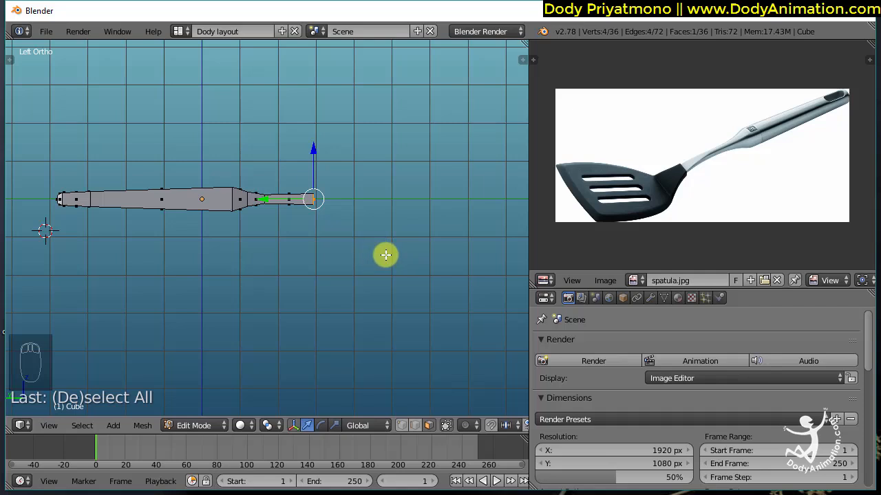
left_click(45, 430)
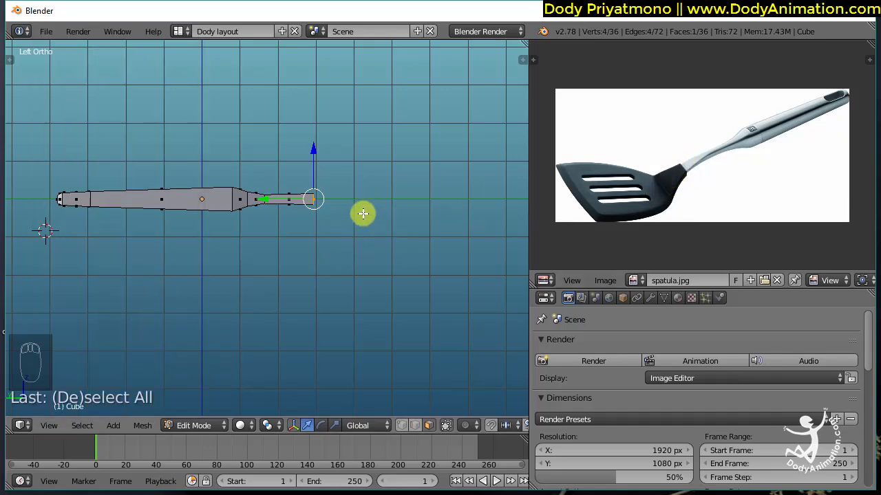
- Extrude the neck's end face outward, rotate it and move it about 0.31 along Y and -0.65 along Z to form a downward bend
key("e")
left_click(402, 224)
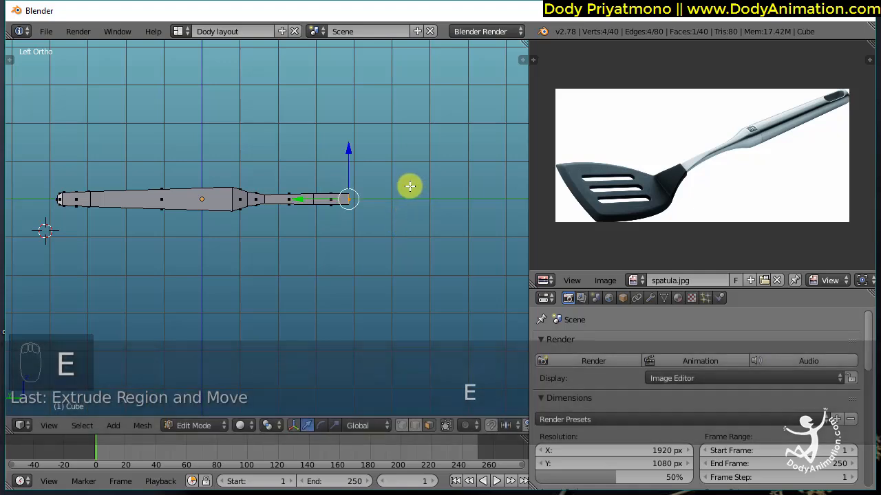
key("r")
left_click(403, 227)
key("g")
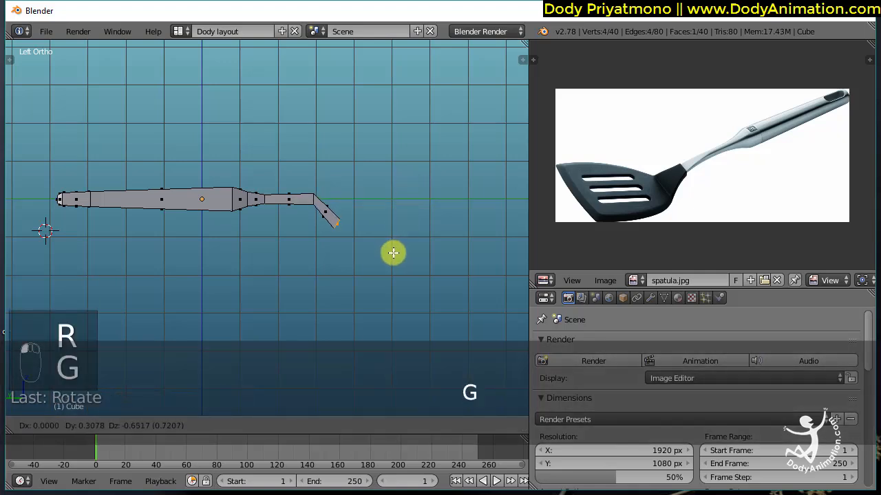
left_click(393, 253)
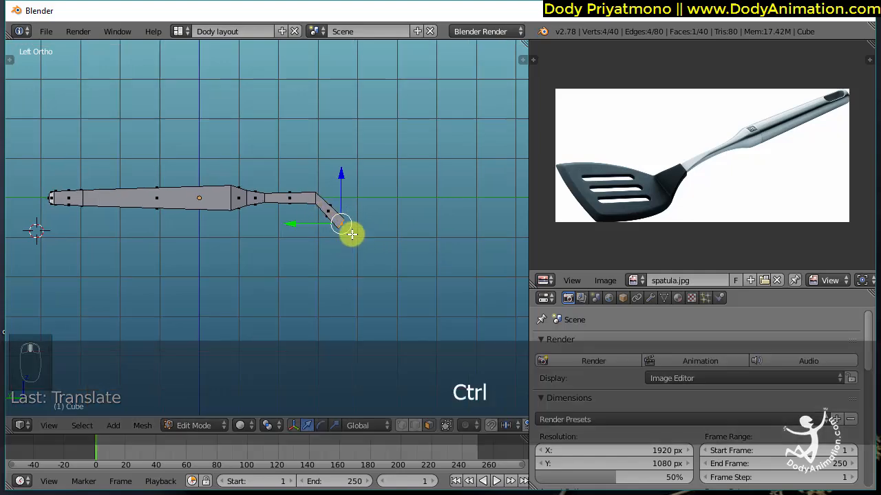
- Select the edge loop at the neck's bend in edge select mode, rotate it to match the bend angle and adjust its scale
middle_click_drag(350, 232, 325, 184, "ctrl")
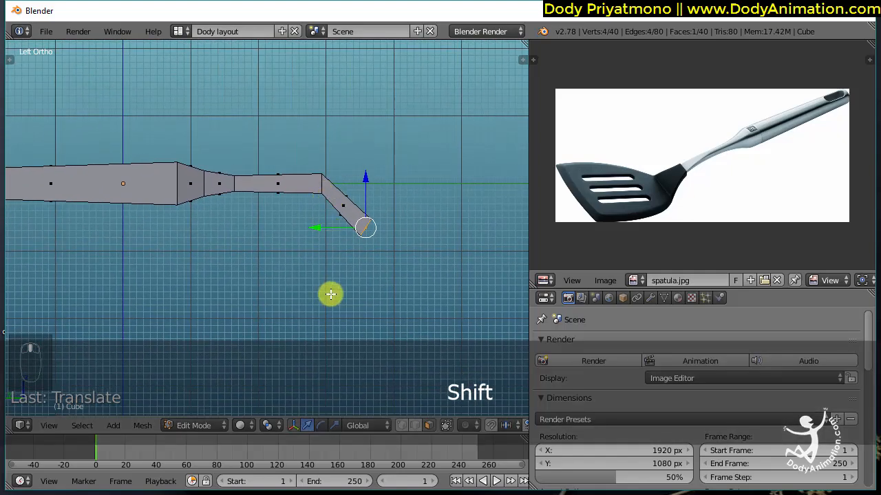
left_click(414, 425)
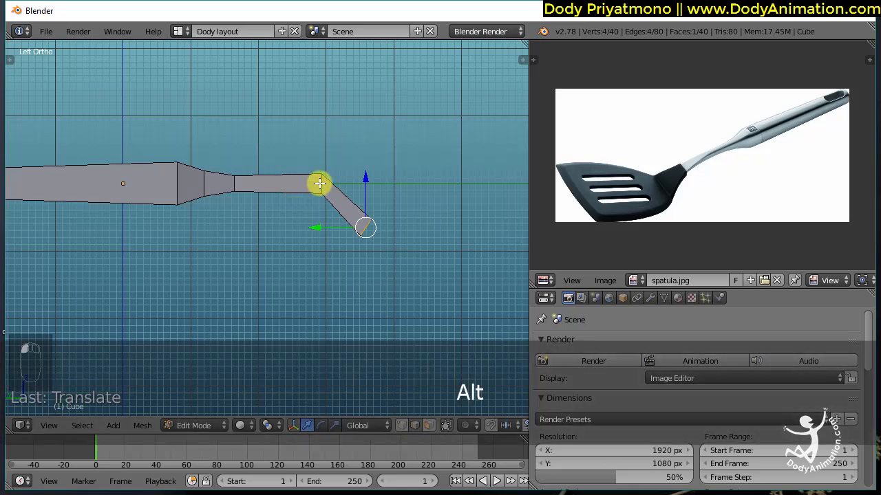
right_click(317, 187, "alt")
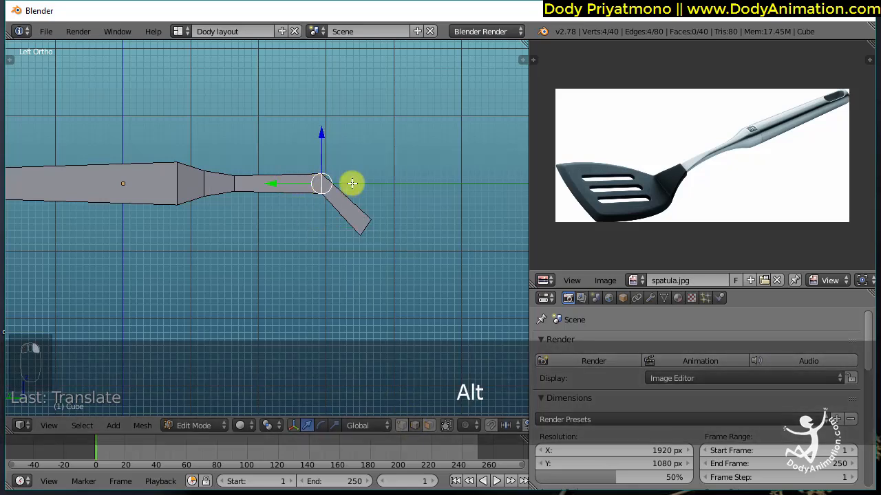
key("r")
left_click(417, 205)
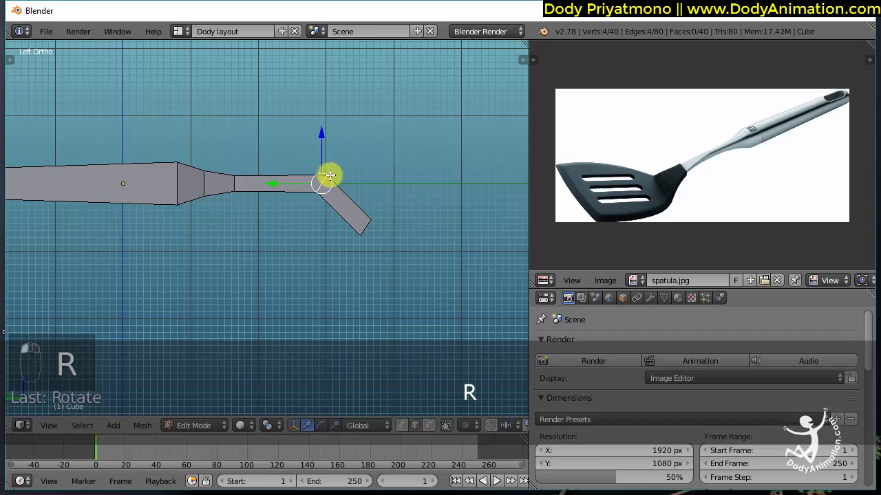
key("s")
left_click(385, 194)
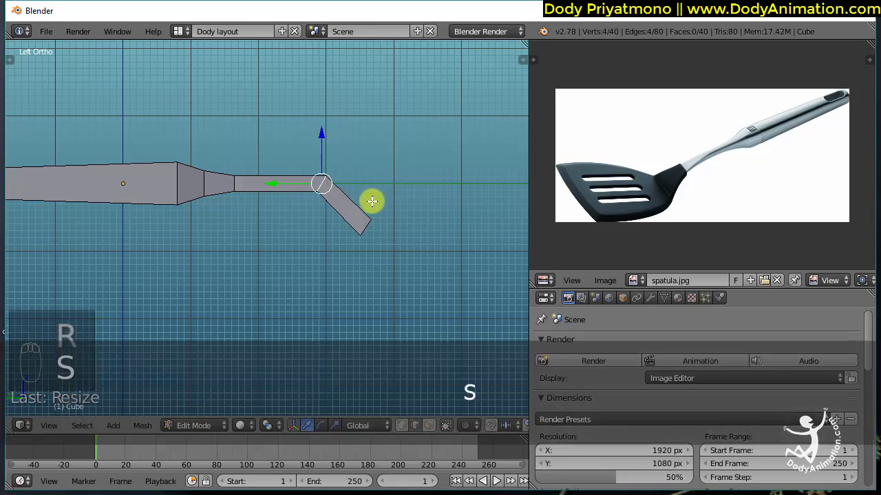
middle_click_drag(387, 218, 379, 256, "ctrl")
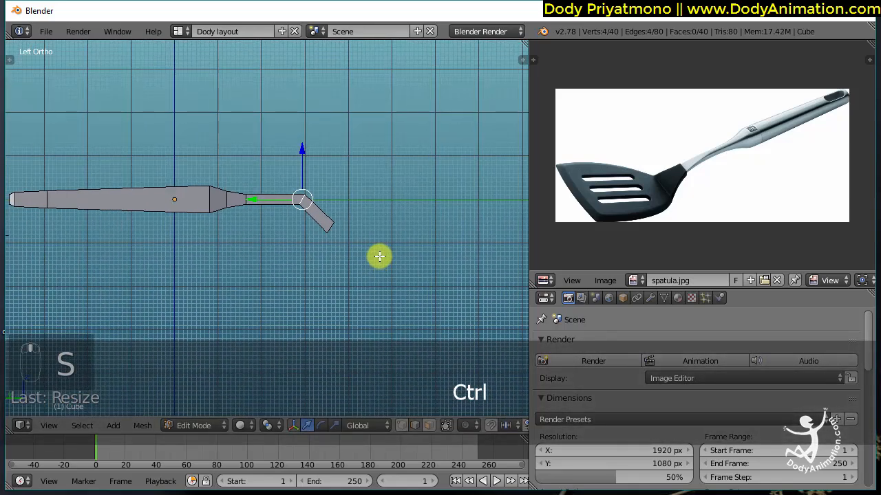
key("a")
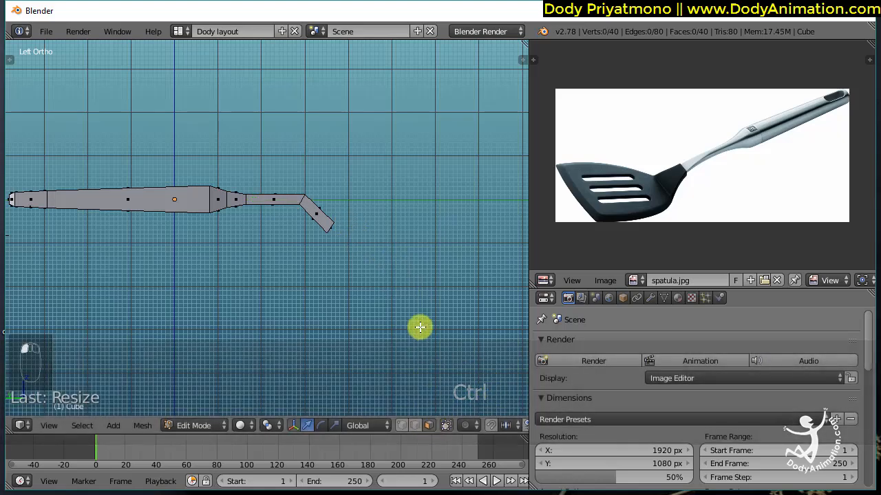
- Select the end face of the bent neck section in face mode and set the viewport to the right orthographic view
left_click_drag(346, 238, 408, 256, "alt")
right_click(327, 226)
key("KP_1")
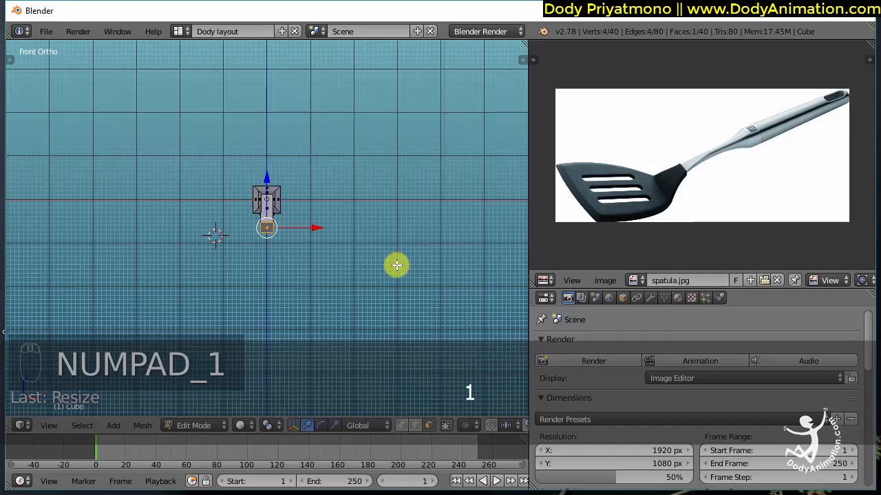
key("KP_3")
left_click_drag(352, 252, 426, 253, "alt+shift")
left_click_drag(373, 226, 375, 245, "ctrl+alt")
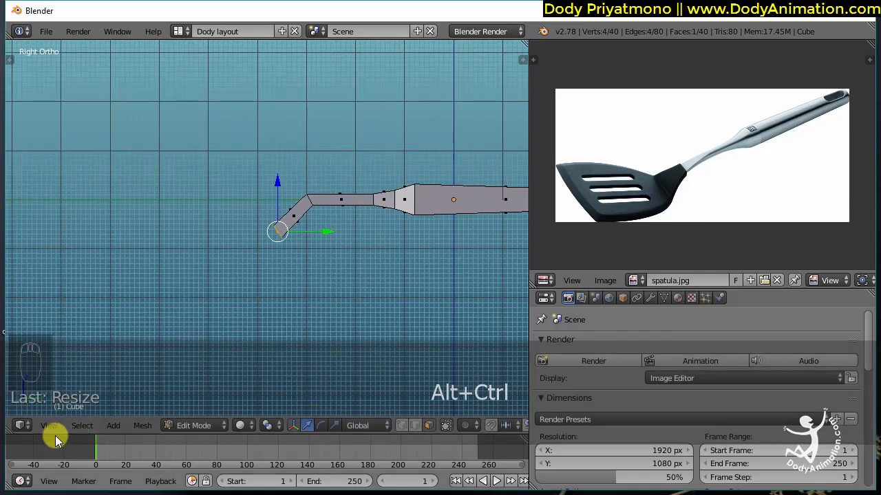
left_click(55, 426)
mouse_move(82, 425)
mouse_move(42, 427)
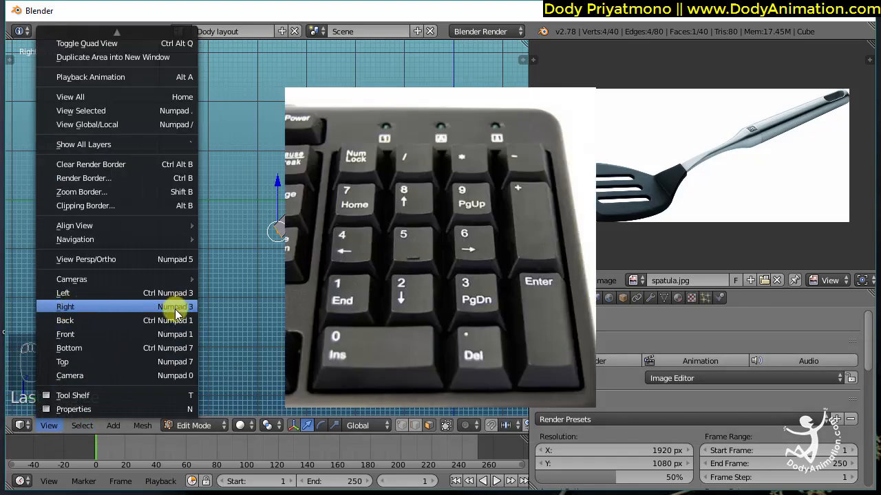
left_click(186, 313)
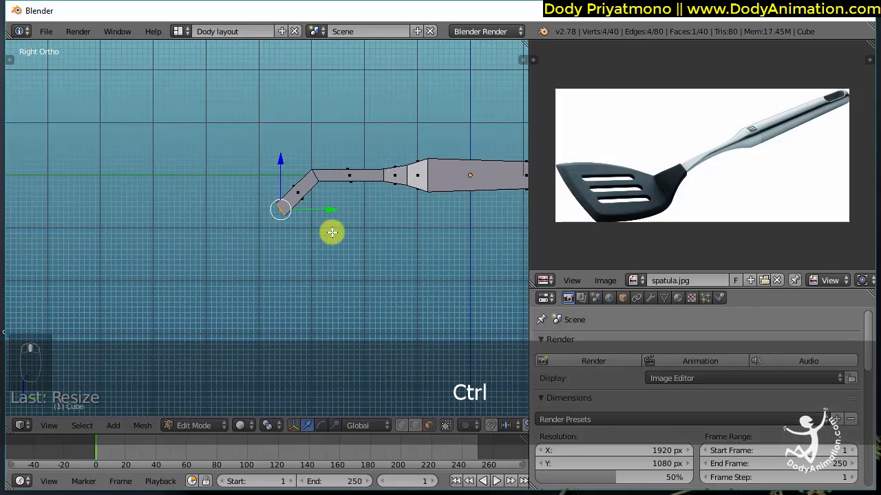
- Extrude the bent section's end face about 0.6, rotate it about 31° towards vertical and move it closer to the bend as a short joint
middle_click_drag(332, 232, 371, 262, "shift")
key("e")
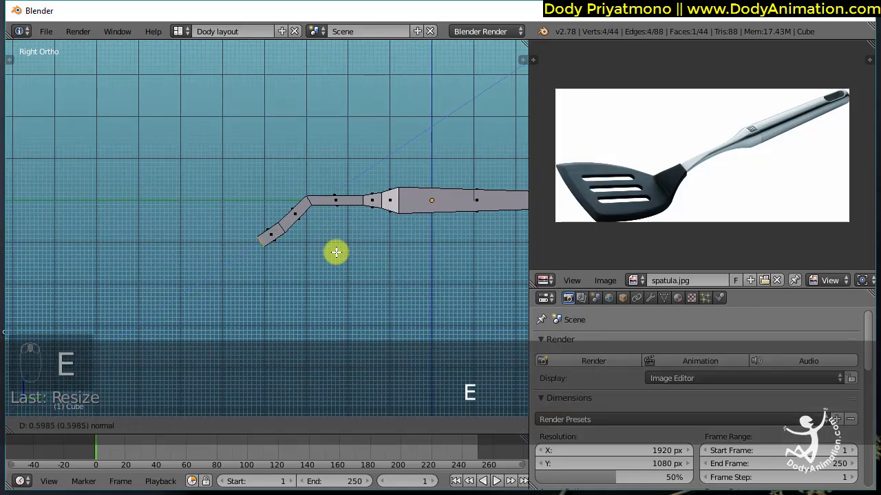
left_click(336, 251)
key("r")
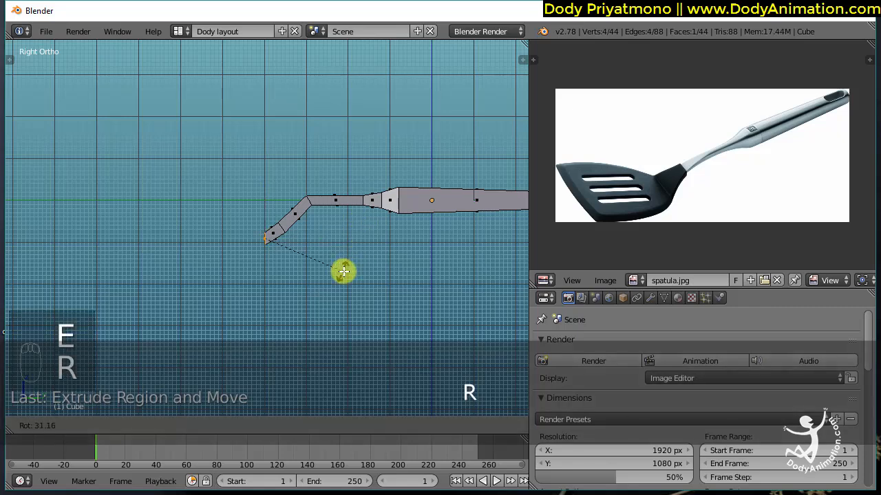
left_click(344, 268)
key("g")
left_click(360, 255)
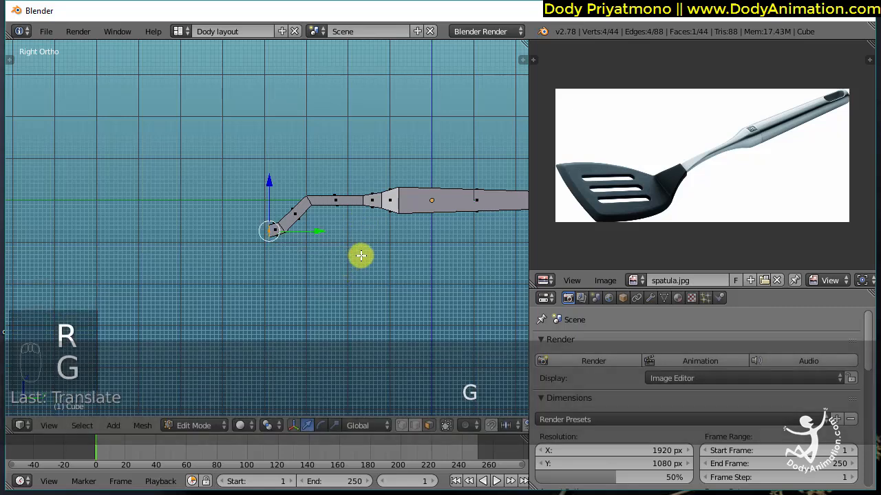
- Extrude the joint's end face into a long blade section and lower that section's top face along Z to thin it
key("e")
left_click(268, 256)
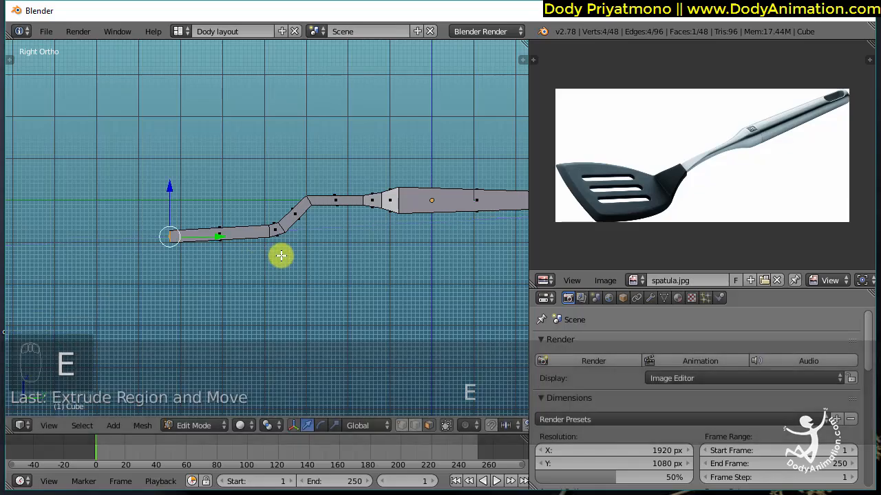
middle_click_drag(354, 234, 220, 237, "ctrl")
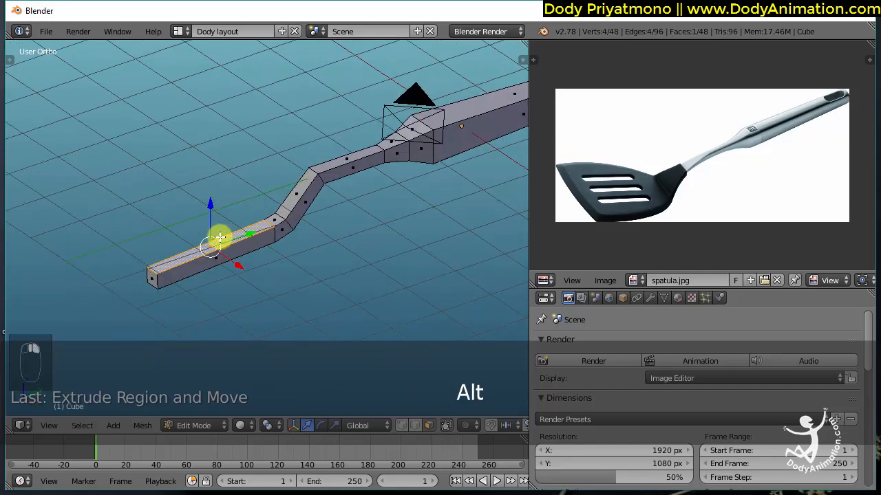
left_click_drag(209, 226, 213, 236)
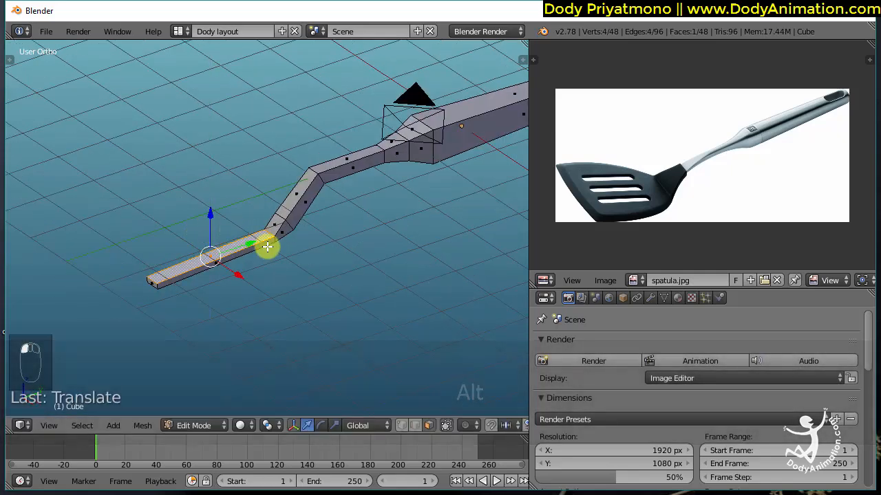
- Select the side faces of the joint and blade section and scale them along X twice to form a wide blade
left_click_drag(268, 247, 264, 260, "alt")
middle_click_drag(232, 263, 290, 266, "alt")
right_click(292, 265, "shift")
middle_click_drag(337, 246, 205, 265, "alt")
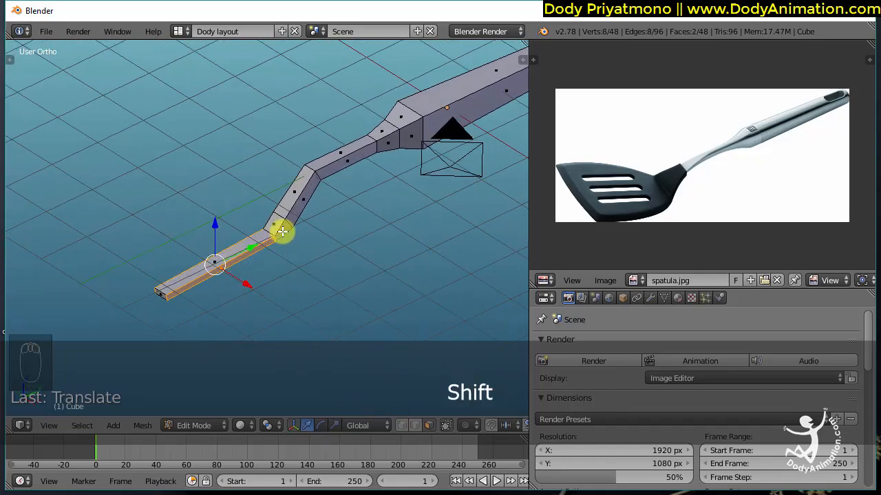
right_click(253, 236, "shift")
middle_click_drag(251, 236, 279, 259, "alt")
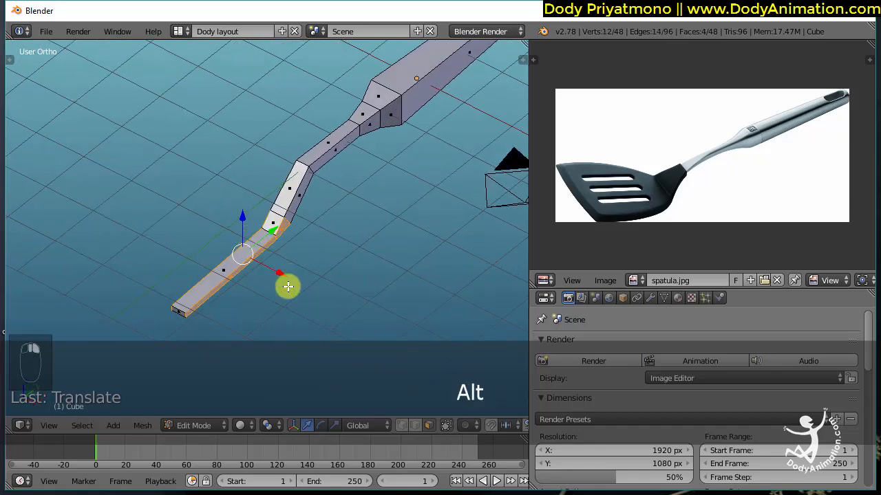
key("s")
key("x")
left_click(371, 294)
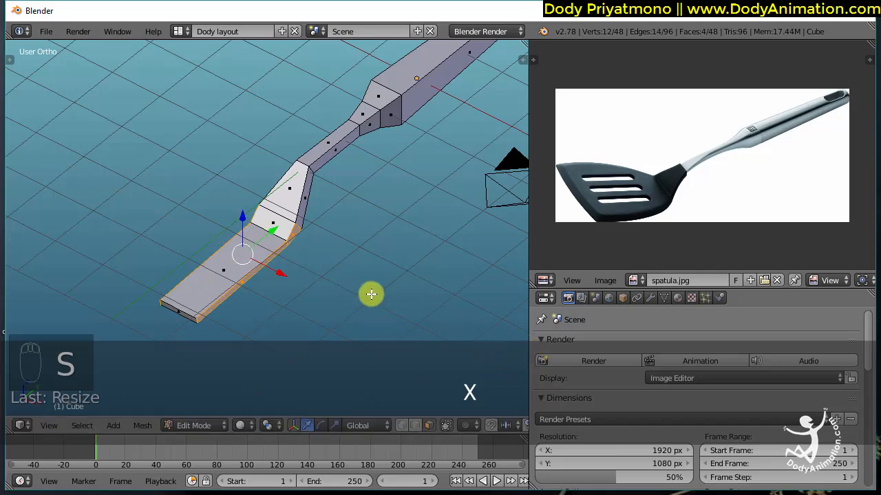
key("s")
key("x")
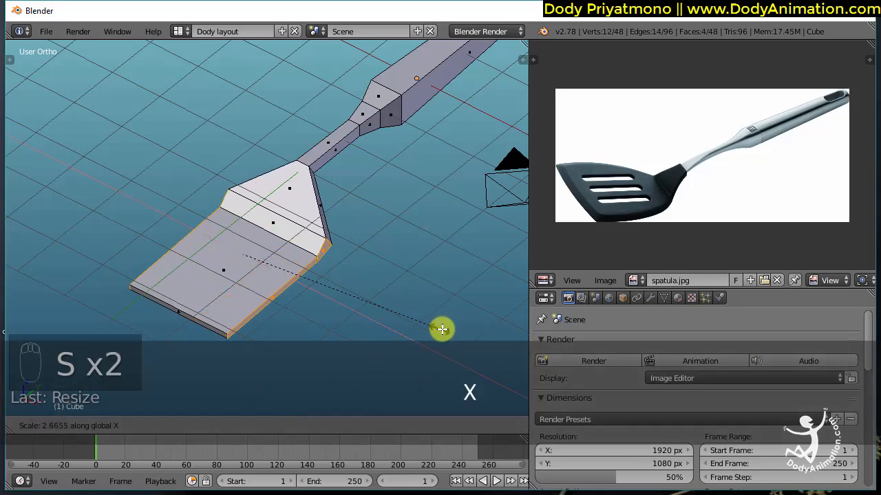
left_click(440, 329)
- Add a loop cut across the flare between neck and blade and scale it along X to about 0.58
middle_click_drag(379, 238, 307, 193, "alt")
key("ctrl+r")
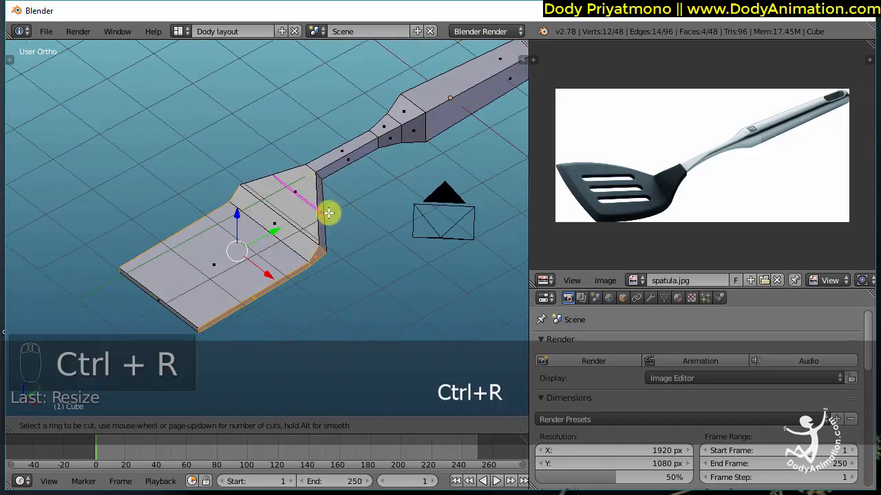
left_click(338, 215)
key("s")
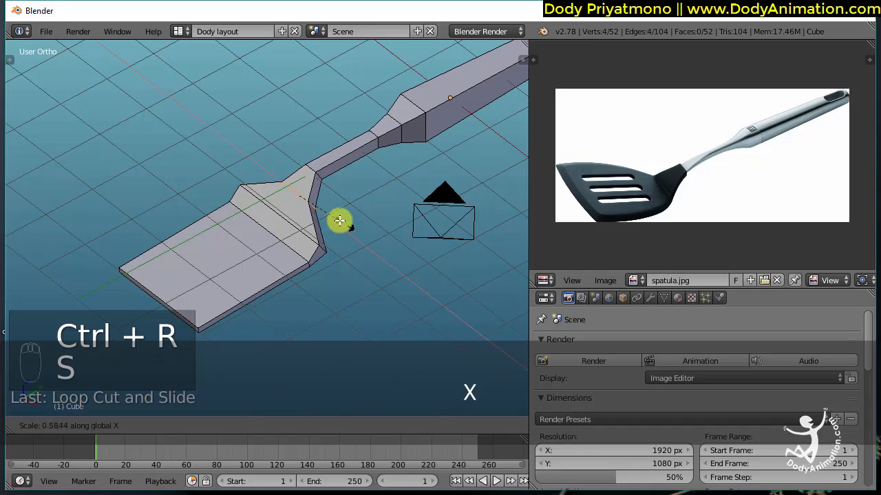
left_click(339, 221)
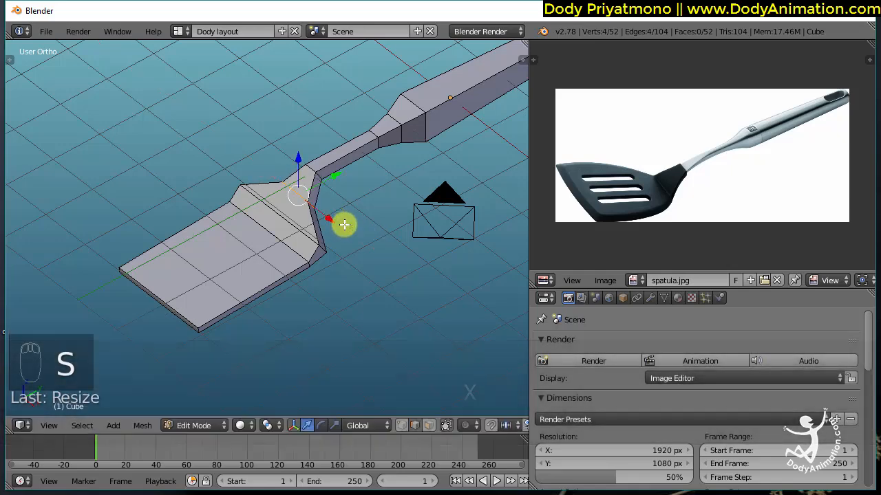
middle_click_drag(342, 259, 320, 253, "alt")
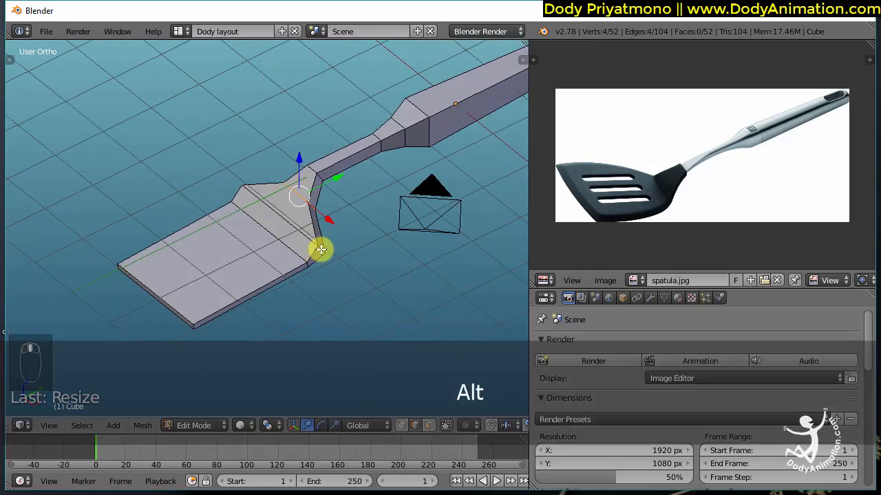
- Switch to vertex select mode, select the edge loop at the upper end of the joint and narrow it along X
middle_click_drag(280, 223, 348, 378, "alt")
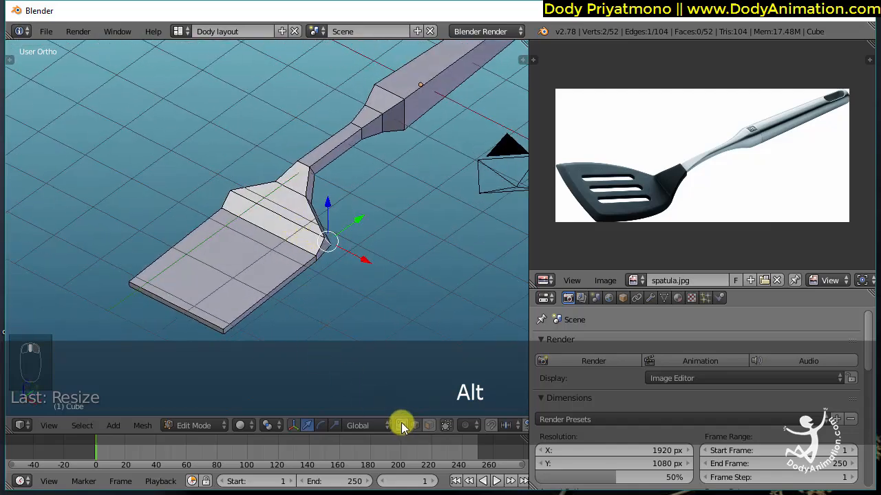
middle_click_drag(403, 427, 321, 240, "alt")
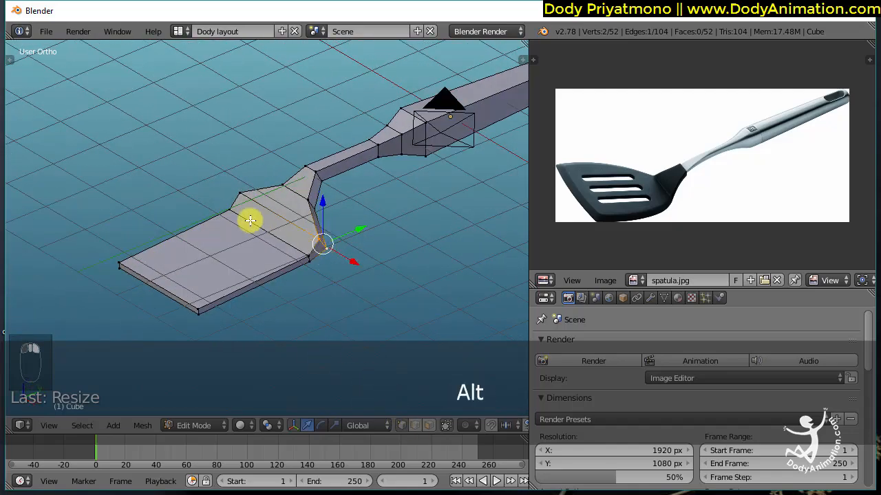
middle_click_drag(250, 220, 359, 229, "alt")
middle_click_drag(225, 249, 425, 238, "alt")
key("s")
key("x")
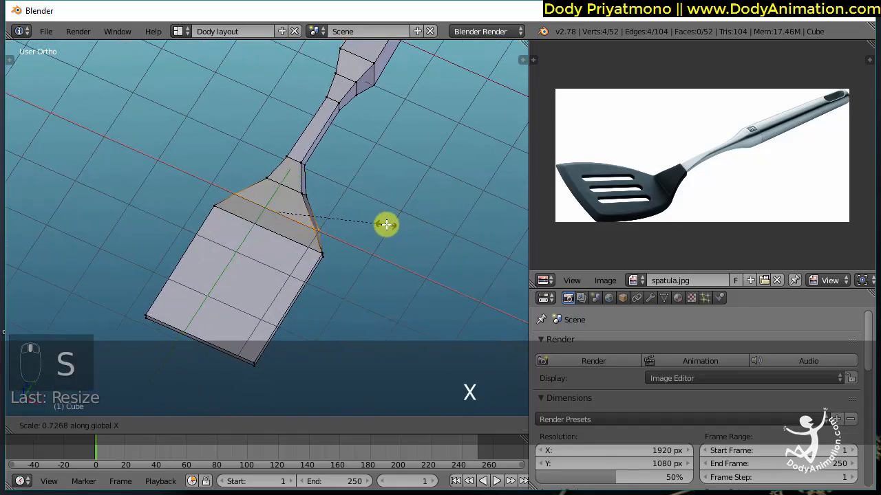
left_click(357, 265)
- Add three evenly spaced loop cuts across the width of the blade
middle_click_drag(358, 265, 305, 265, "alt")
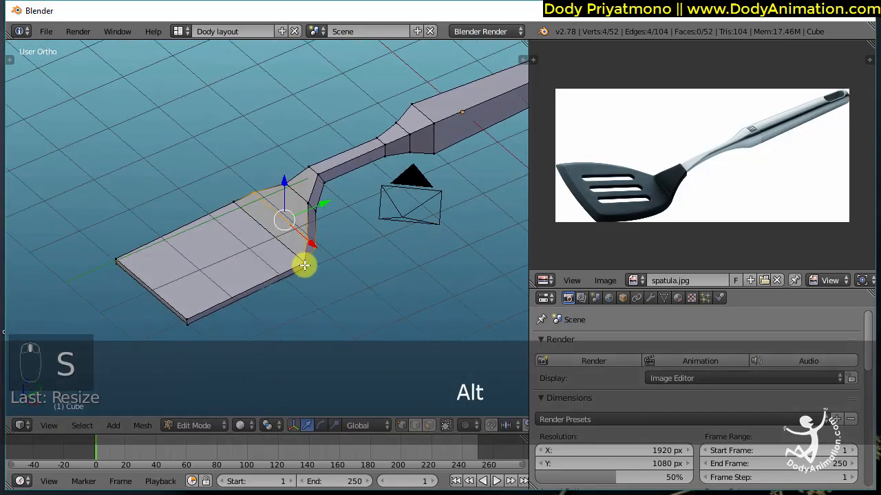
middle_click_drag(268, 243, 345, 227, "alt")
middle_click_drag(321, 257, 251, 265, "alt")
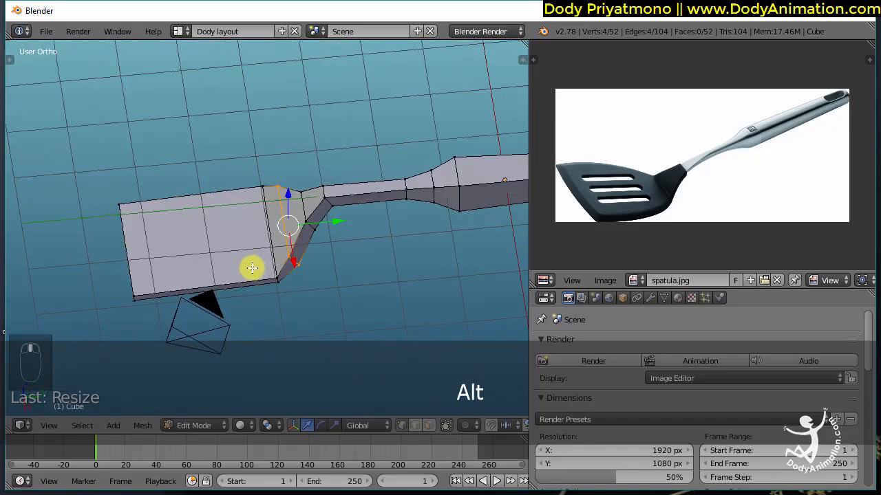
key("ctrl+r")
key("3")
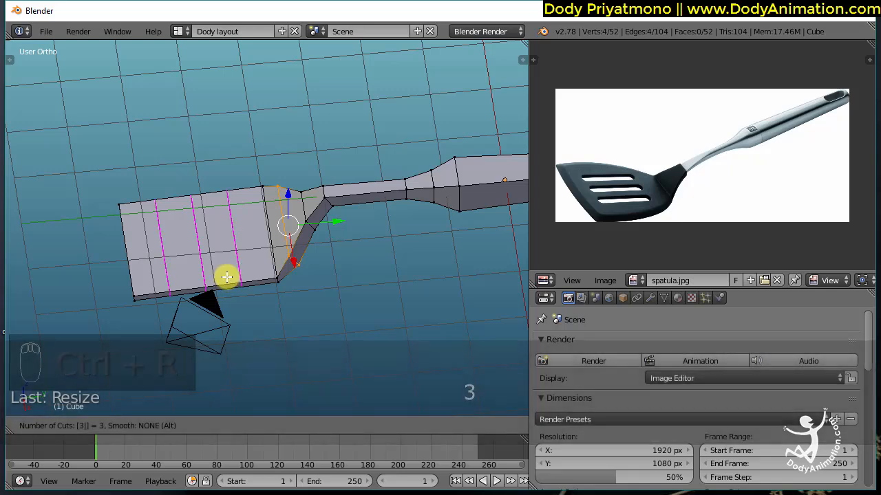
key("Return")
key("Return")
- Select the edge loop where the blade meets the joint and narrow it slightly along X
middle_click_drag(292, 283, 282, 263, "alt")
right_click(314, 272)
right_click(226, 264, "shift")
middle_click_drag(226, 265, 320, 254, "alt")
middle_click_drag(355, 254, 401, 257)
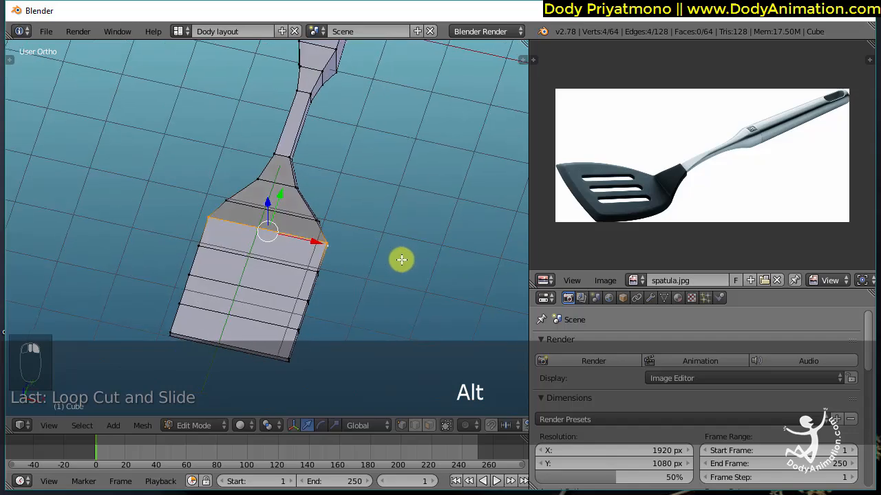
key("s")
left_click(384, 259)
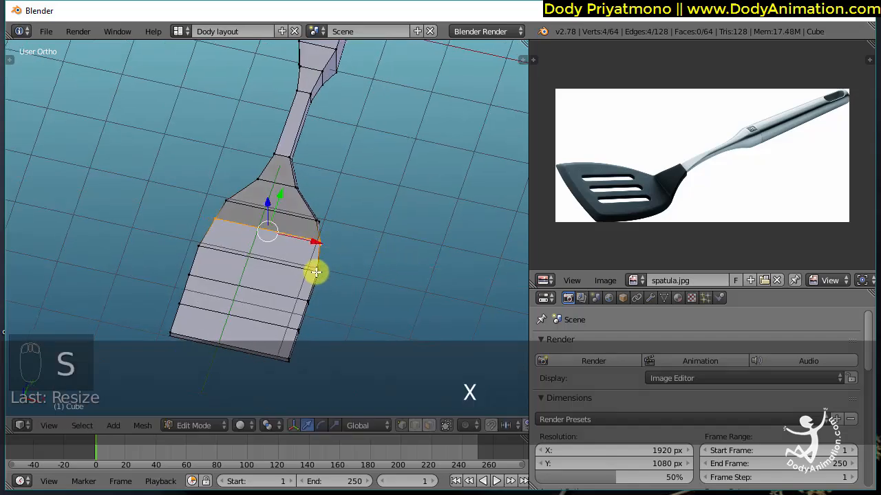
- Select the blade's cross loop nearest the joint and narrow it slightly along X
middle_click_drag(327, 277, 292, 241)
right_click(285, 273)
middle_click_drag(203, 254, 272, 275)
right_click(340, 243, "alt")
key("s")
middle_click_drag(341, 242, 272, 361)
key("x")
left_click(378, 258)
- Select the vertices at the blade's tip and widen them along X
key("a")
left_click(146, 322)
right_click(362, 329)
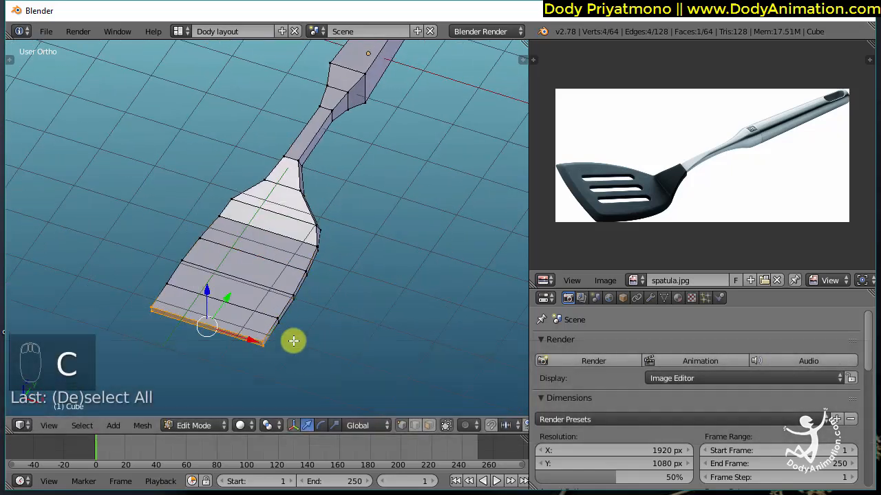
key("s")
key("x")
left_click(300, 329)
key("a")
- Select the blade's cross loop nearest the tip and scale it wider to follow the flared outline
middle_click_drag(300, 328, 278, 333)
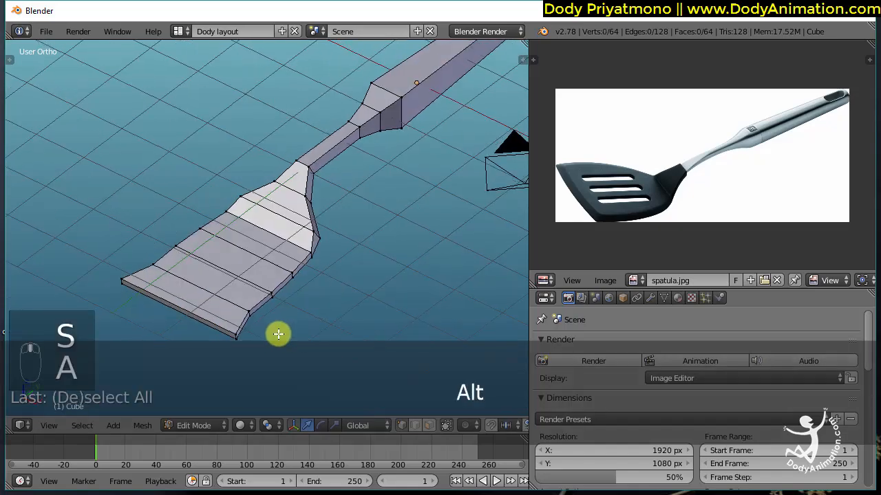
middle_click_drag(223, 304, 323, 304)
key("c")
left_click(333, 291)
right_click(338, 289)
middle_click_drag(412, 270, 347, 321)
key("s")
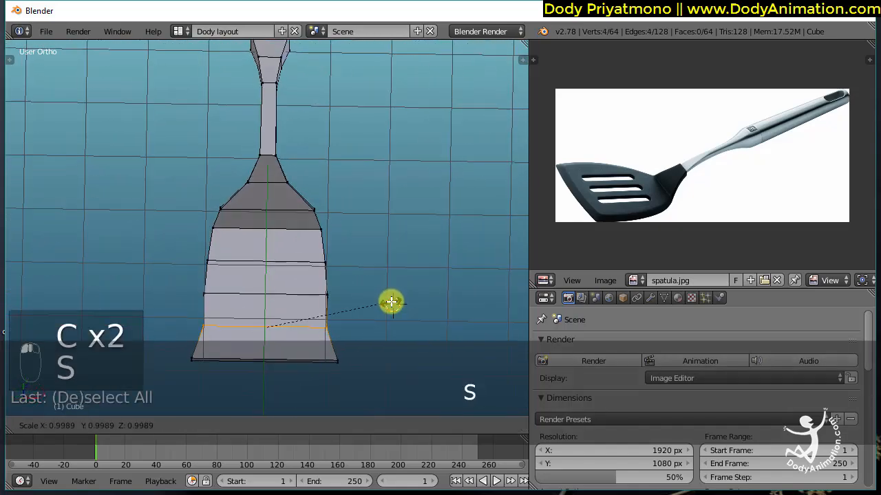
left_click(388, 309)
- Select the middle cross loop of the blade and scale it along X to about 1.05
left_click_drag(387, 309, 317, 293, "alt")
key("a")
key("c")
left_click(252, 309)
right_click(252, 309)
middle_click_drag(292, 301, 383, 287)
key("s")
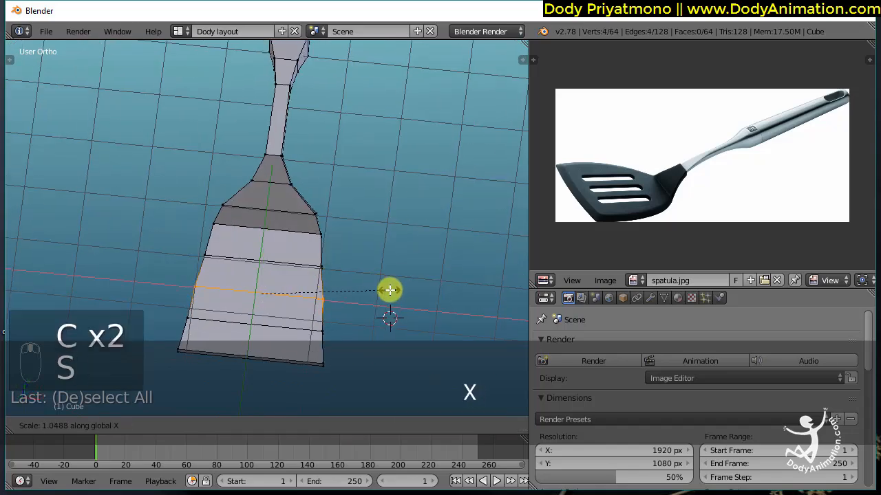
left_click(390, 290)
key("a")
- Select the blade's tip vertices and scale them inward along X so the end tapers
left_click_drag(390, 289, 447, 207, "alt")
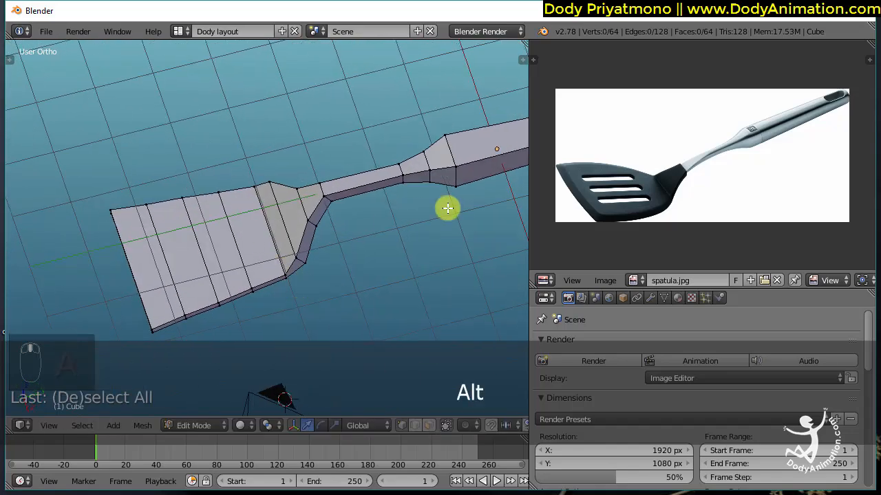
left_click_drag(540, 215, 264, 351, "alt")
left_click(103, 276)
right_click(106, 276)
key("s")
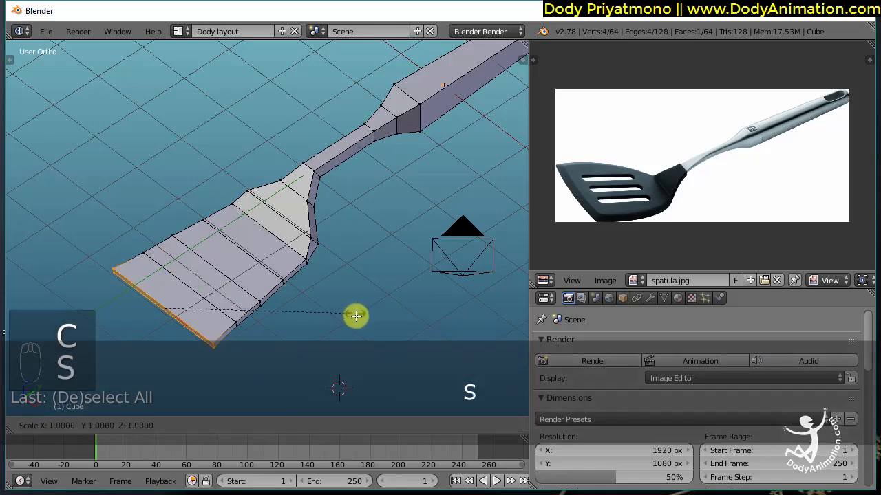
key("c")
right_click(354, 319)
key("s")
key("x")
left_click(324, 317)
key("a")
left_click_drag(325, 317, 306, 306, "alt")
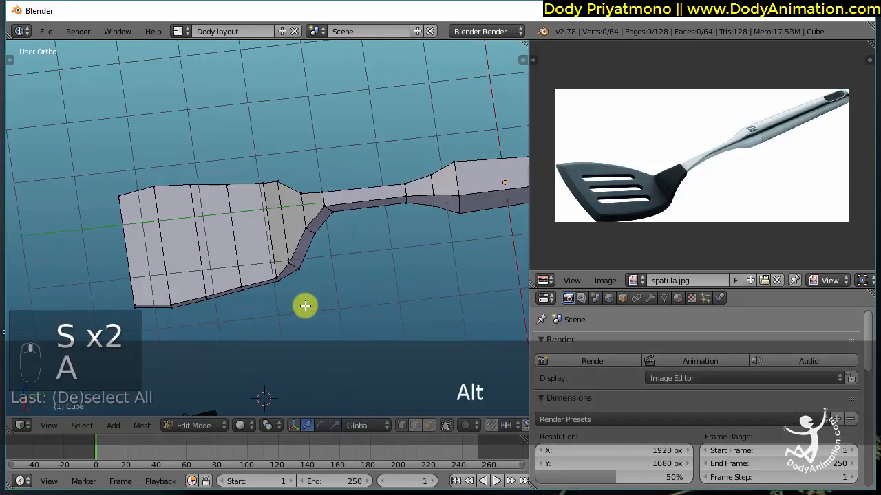
- In wireframe top view, select the blade's cross loop nearest the joint and widen it slightly along X
key("KP_7")
key("z")
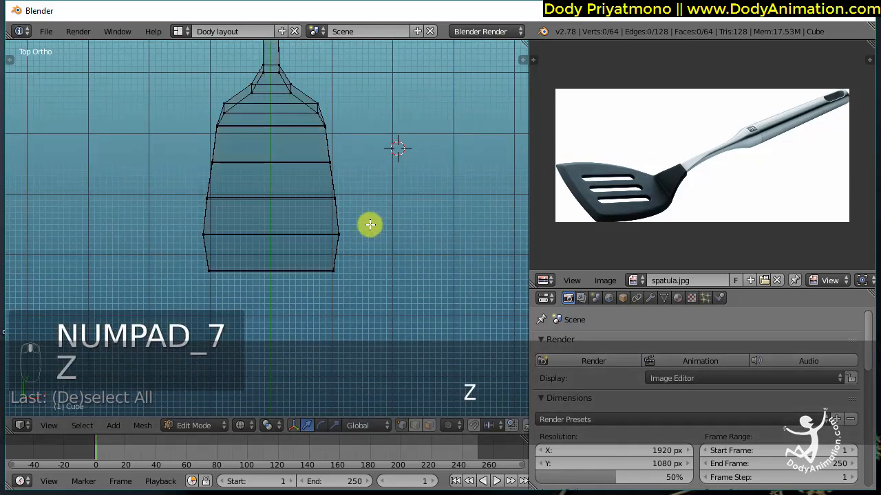
left_click_drag(273, 190, 306, 209, "alt")
right_click(424, 201)
key("s")
key("x")
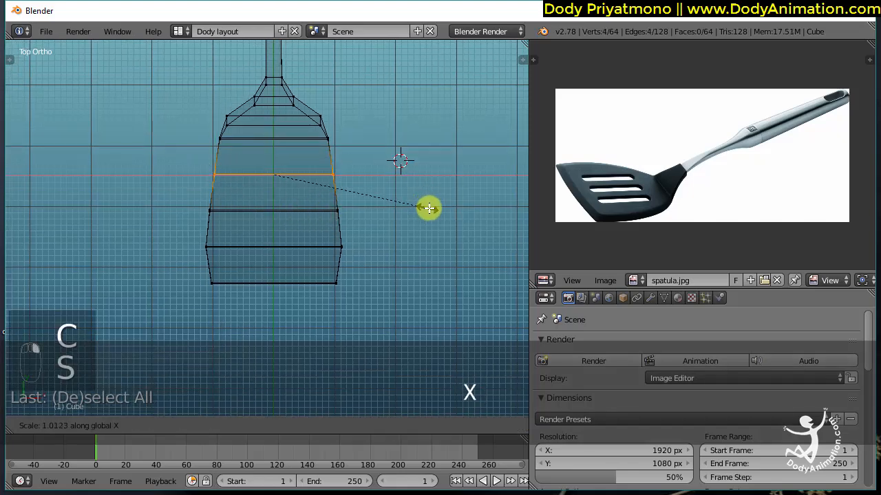
left_click(436, 209)
key("a")
- Select the middle cross loop of the blade in top view and widen it along X to round the outline
key("c")
mouse_move(210, 211)
left_mouse_down()
mouse_move(344, 214)
mouse_move(385, 198)
left_mouse_up()
right_click(434, 221)
key("s")
key("c")
right_click(435, 226)
key("s")
key("x")
left_click(447, 226)
key("a")
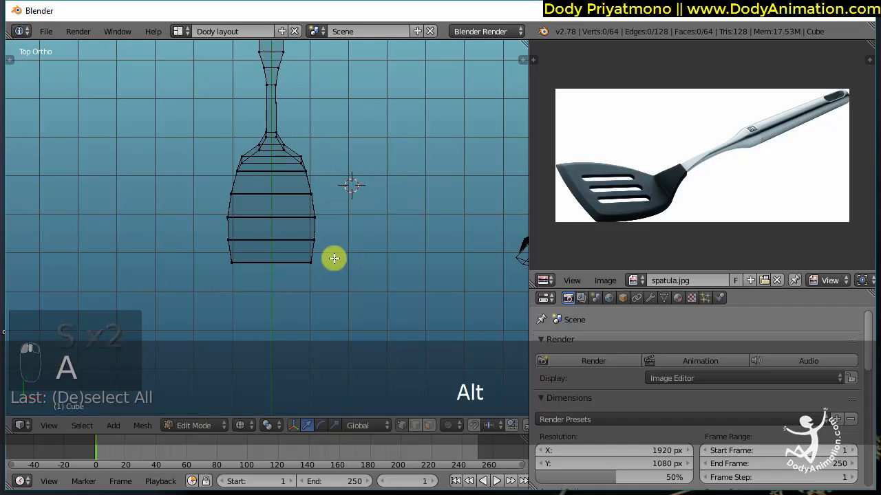
- Return to solid shading and add a lengthwise loop cut along the centre of the whole spatula
key("z")
mouse_move(432, 262)
left_mouse_down("alt")
mouse_move(387, 194)
mouse_move(392, 187)
mouse_move(425, 207)
mouse_move(411, 223)
mouse_move(373, 202)
mouse_move(369, 278)
mouse_move(364, 250)
mouse_move(334, 261)
left_mouse_up("alt")
key("ctrl+r")
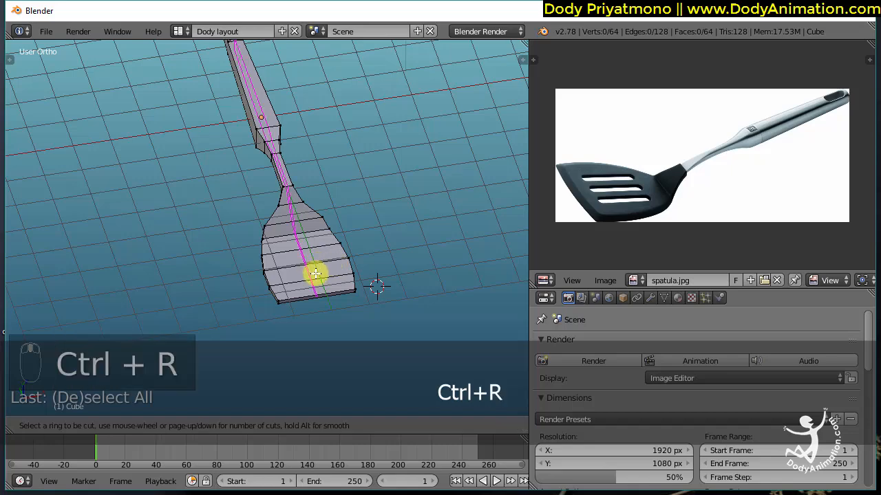
left_click_drag(353, 271, 322, 299, "alt")
key("a")
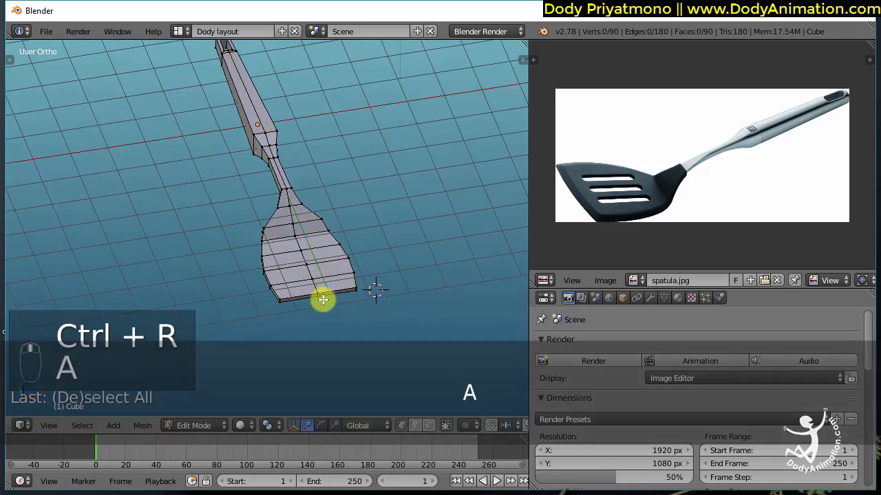
- In wireframe top view, move the centre vertices of the blade's tip outward along Y, then restore solid shading
key("KP_7")
key("z")
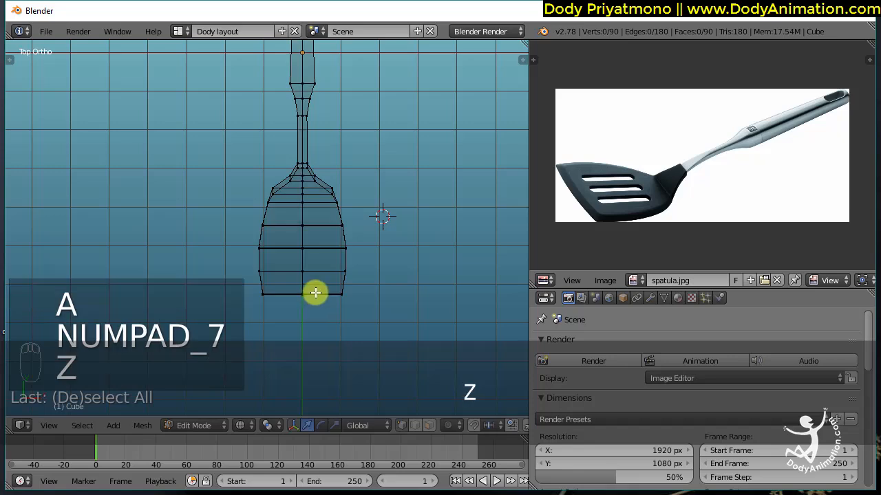
key("c")
left_click(301, 301)
right_click(302, 302)
left_click_drag(302, 269, 303, 275)
key("a")
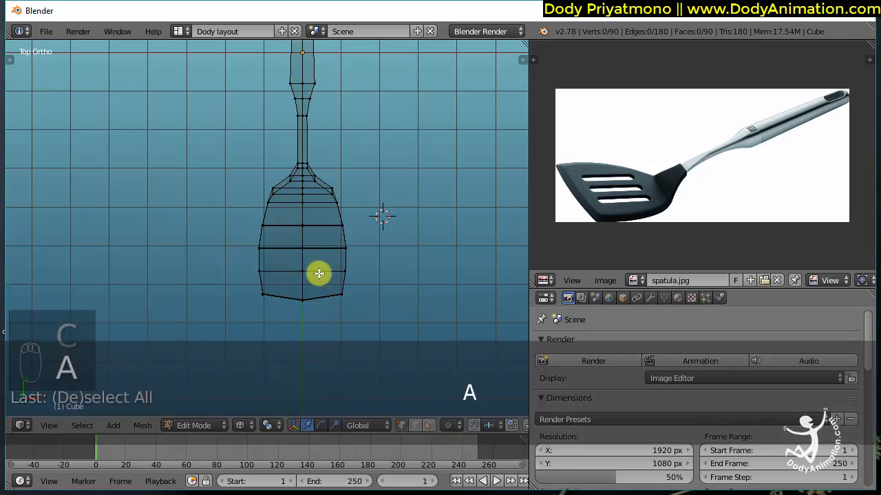
key("z")
- Examine the overall shape of the spatula from several angles against the reference image
mouse_move(385, 287)
left_mouse_down("alt")
mouse_move(352, 190)
mouse_move(281, 276)
mouse_move(306, 252)
mouse_move(260, 278)
mouse_move(295, 269)
mouse_move(387, 283)
mouse_move(299, 283)
left_mouse_up("alt")
key("a")
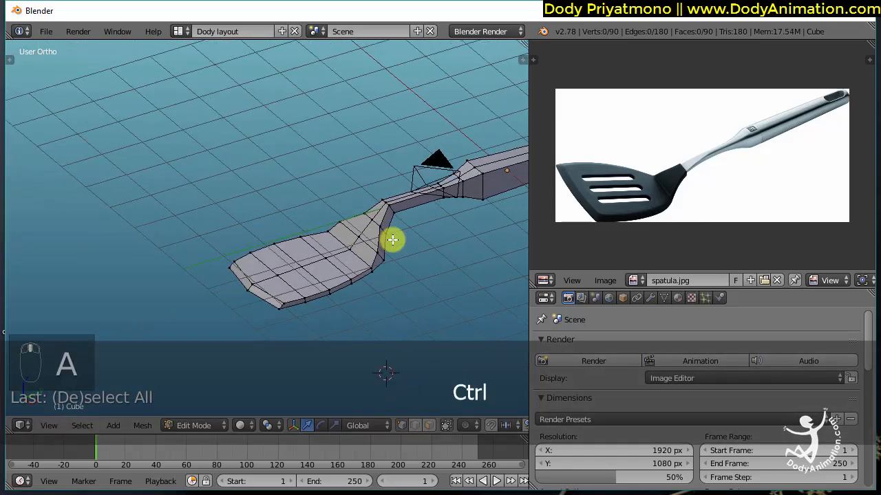
middle_click_drag(392, 239, 380, 249, "ctrl")
middle_click_drag(378, 248, 294, 314, "shift")
middle_click_drag(364, 275, 406, 291)
middle_click_drag(399, 265, 395, 242, "shift")
middle_click_drag(395, 243, 395, 223, "ctrl")
middle_click_drag(404, 248, 415, 211, "shift")
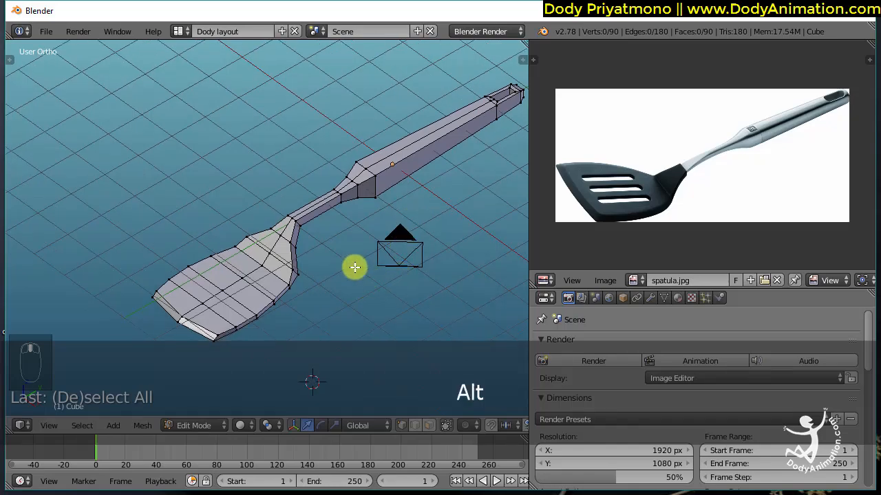
left_click_drag(355, 267, 337, 281, "alt")
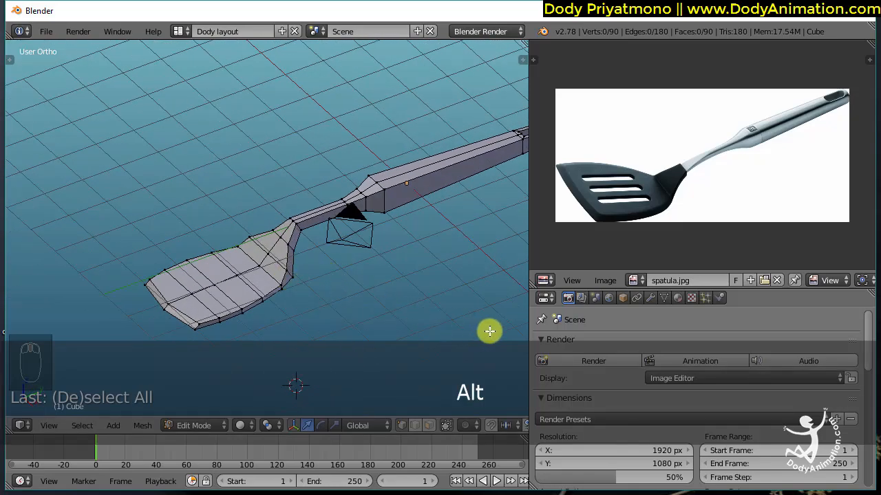
- In Object Mode, add a Subdivision Surface modifier to the spatula with View and Render subdivisions set to 3
key("Tab")
left_click(210, 426)
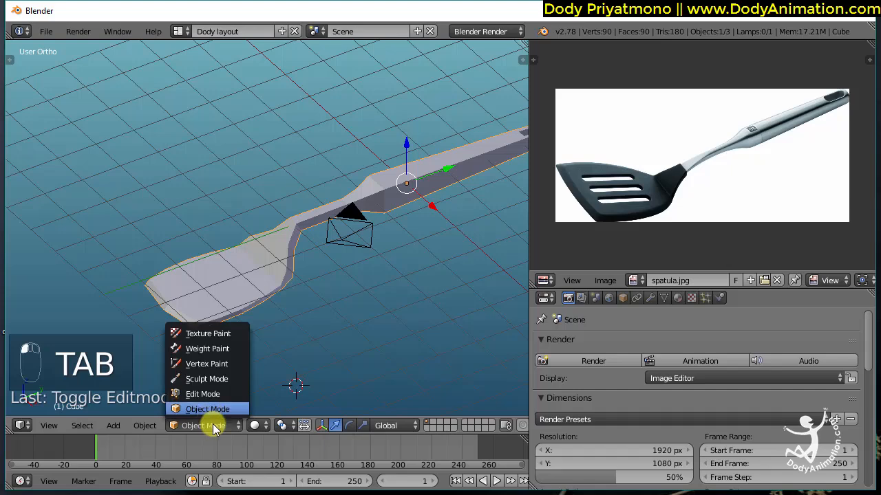
left_click(652, 297)
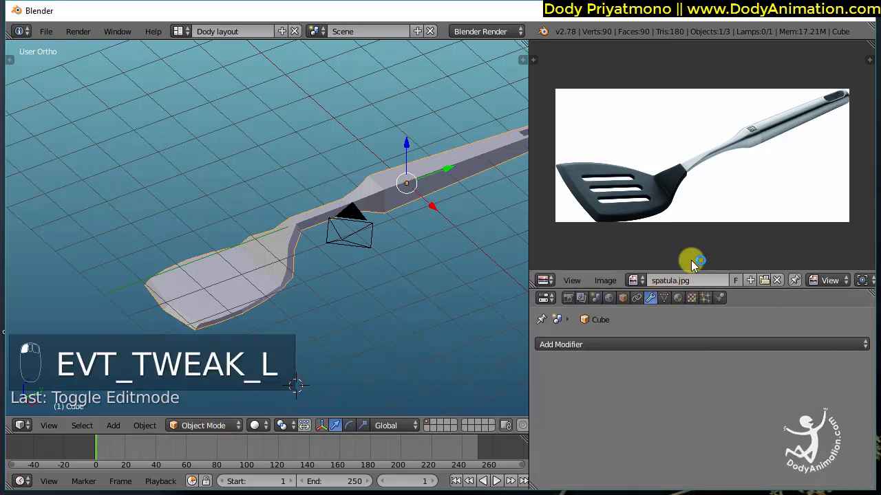
left_click(848, 345)
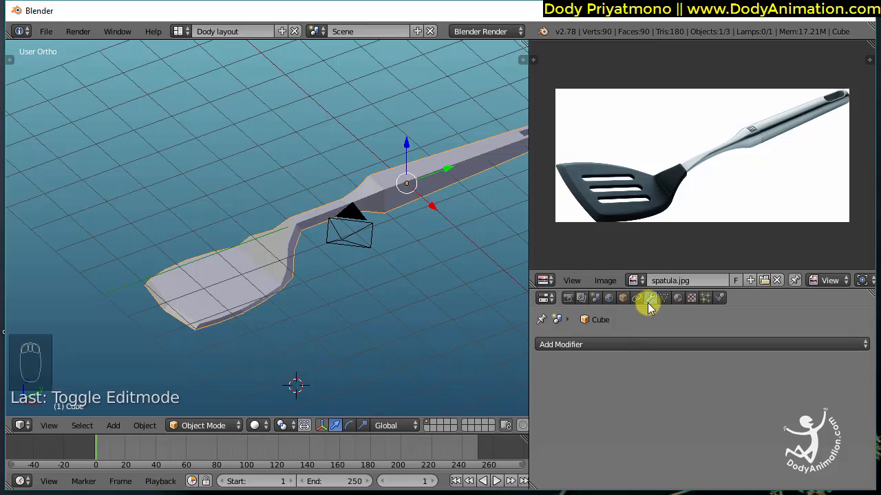
left_click(635, 344)
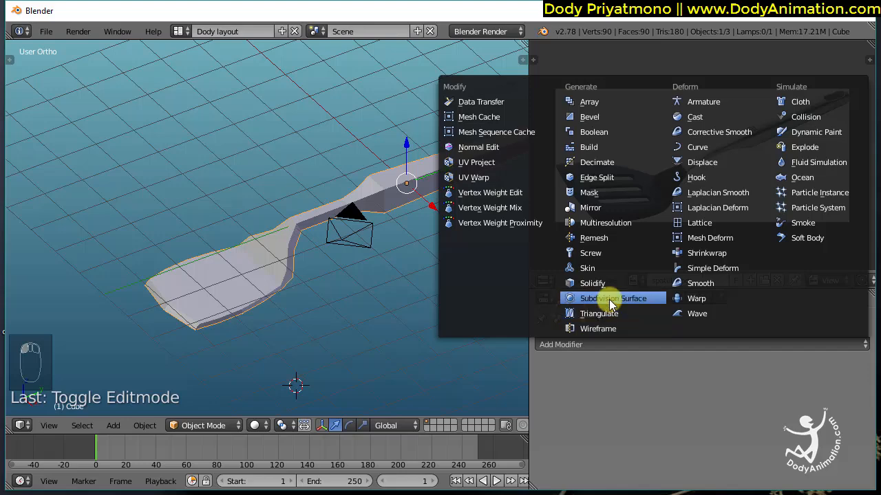
left_click(611, 300)
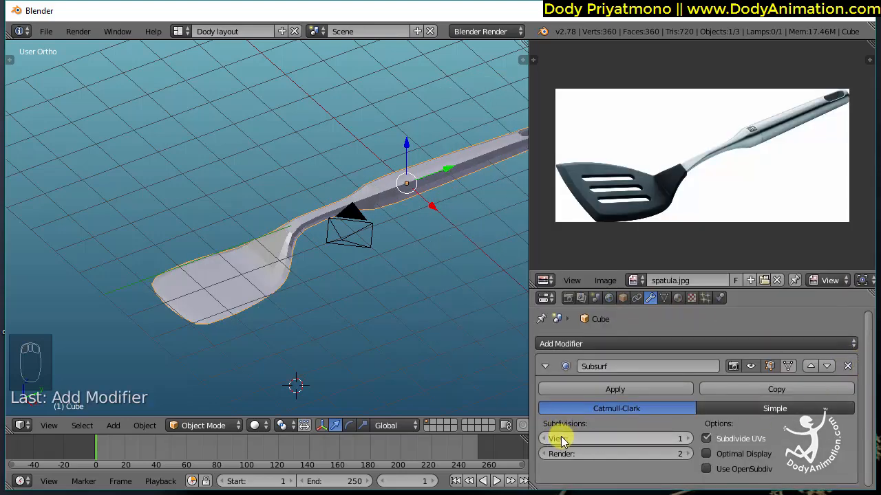
left_click(687, 439)
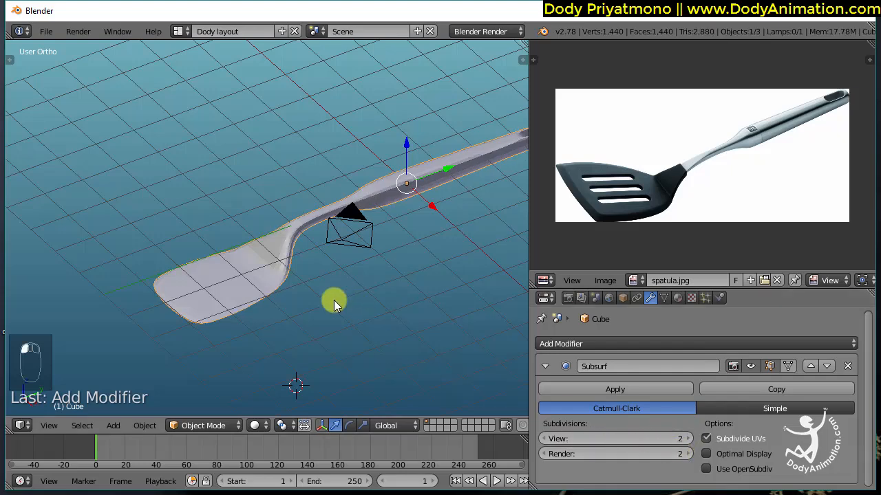
left_click_drag(417, 296, 347, 300, "alt+shift")
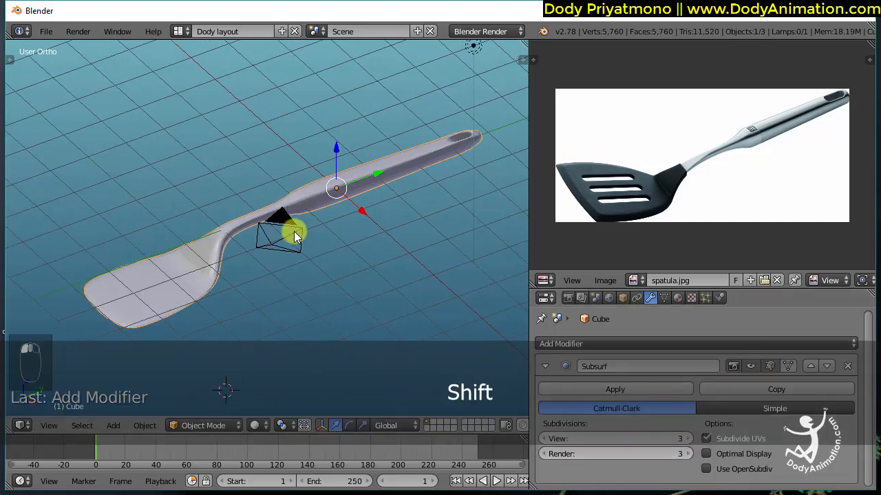
- Apply smooth shading to the whole spatula object
middle_click_drag(294, 232, 298, 258, "shift")
middle_click_drag(333, 339, 324, 258, "ctrl")
left_click_drag(10, 62, 49, 44)
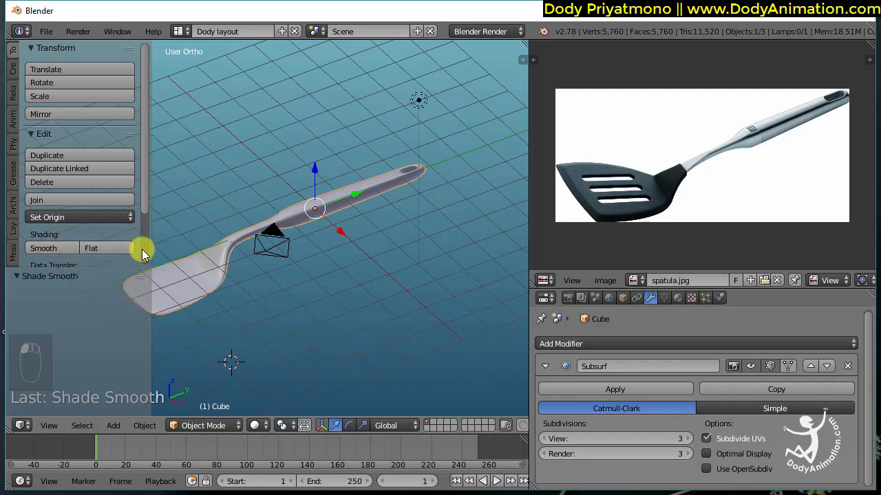
key("t")
scroll(365, 257, "up", 2)
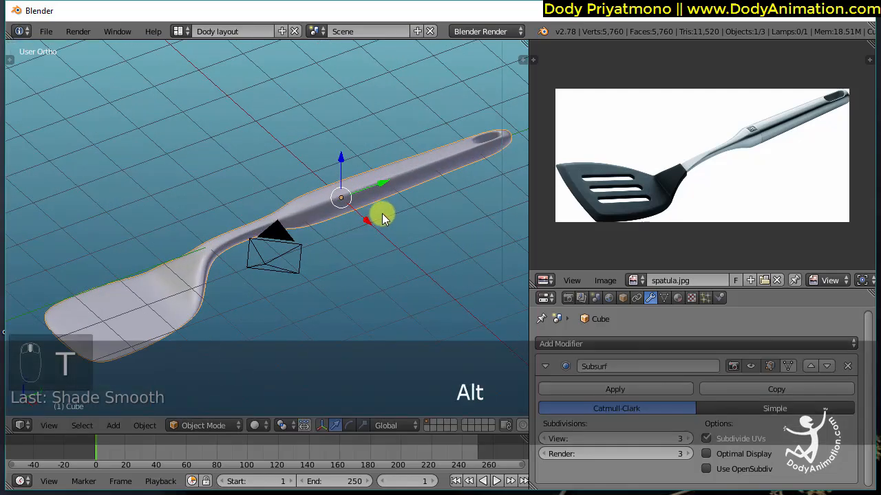
- In Edit Mode, add a loop cut on the thin neck right beside the blade joint and scale it down slightly
middle_click_drag(383, 219, 289, 270)
middle_click_drag(209, 230, 338, 219)
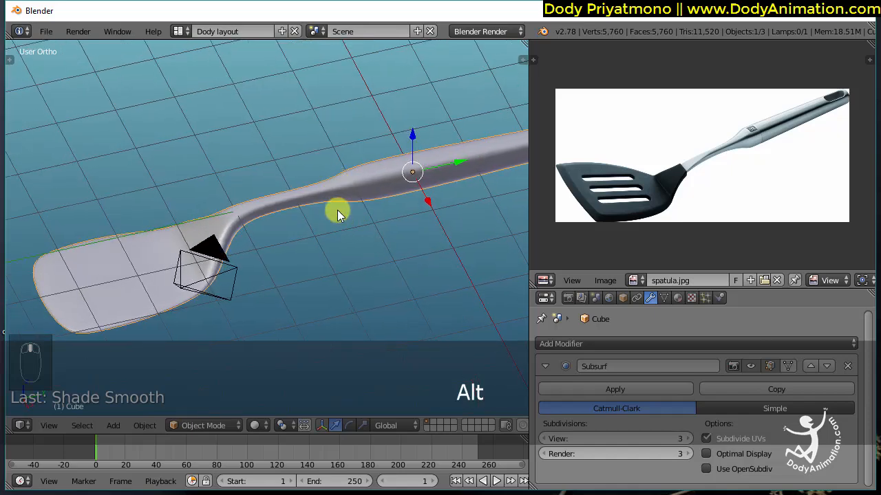
key("Tab")
middle_click_drag(282, 240, 258, 183, "ctrl")
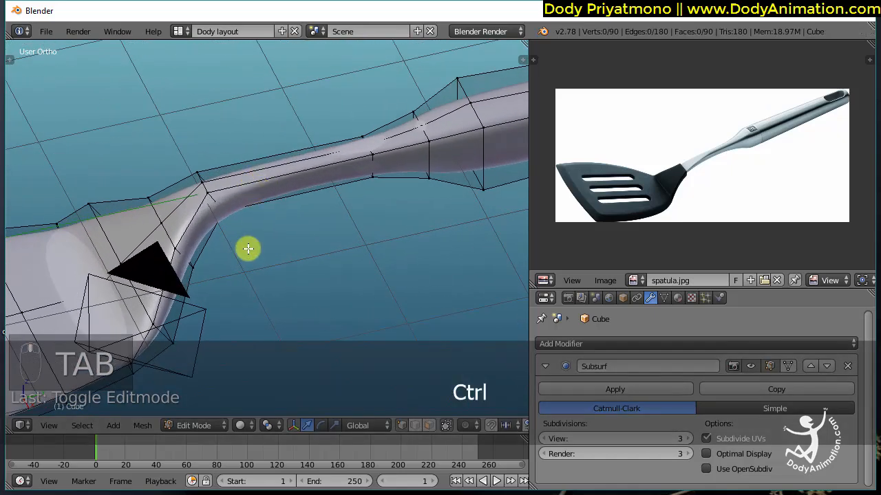
key("ctrl+r")
left_click(286, 180)
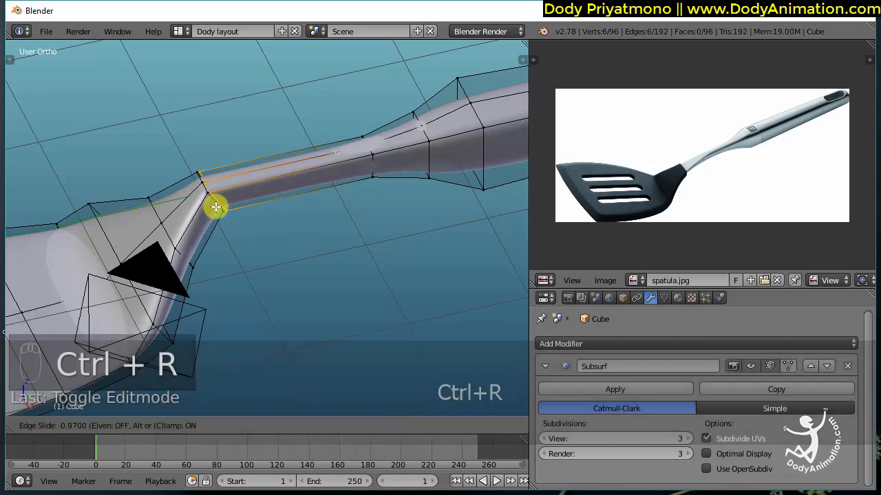
left_click(218, 206)
middle_click_drag(281, 216, 249, 179, "ctrl")
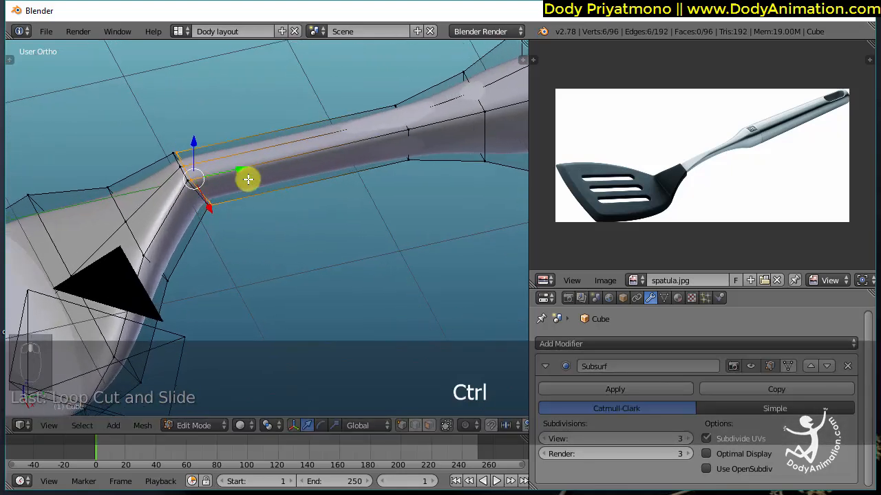
key("s")
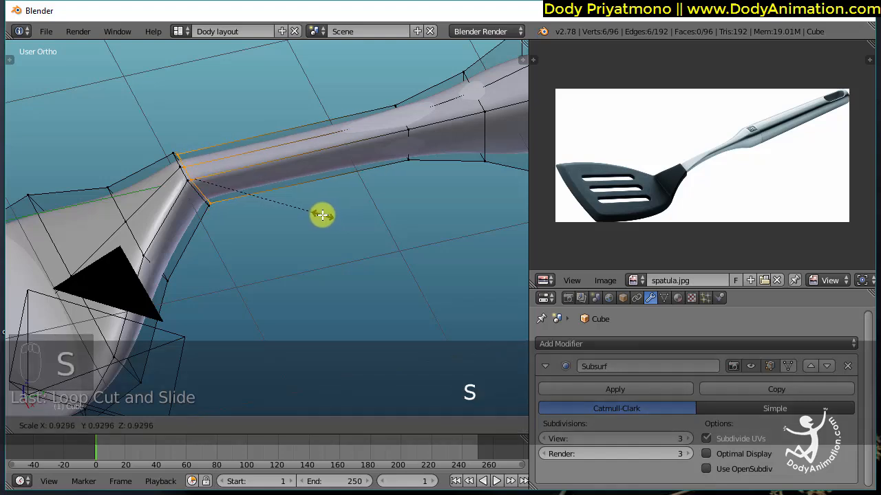
left_click(319, 218)
- Add two more closely spaced loop cuts on the neck at the blade joint and return to Object Mode
key("ctrl+r")
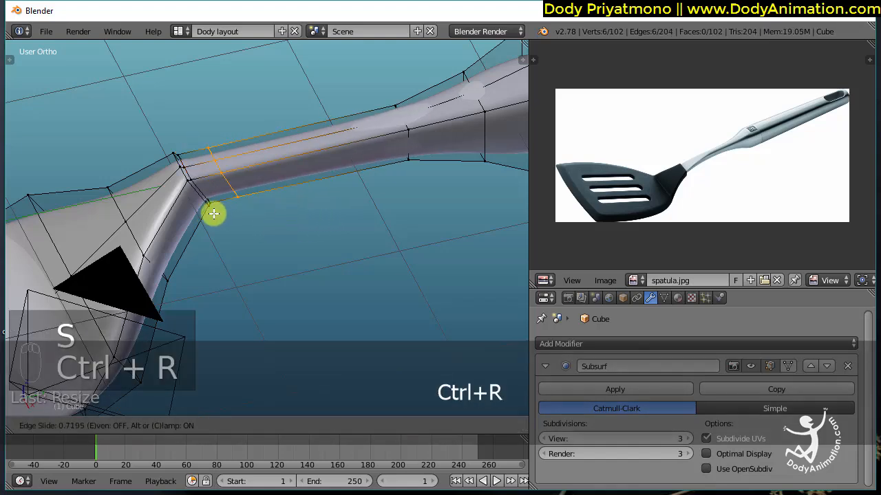
left_click(188, 220)
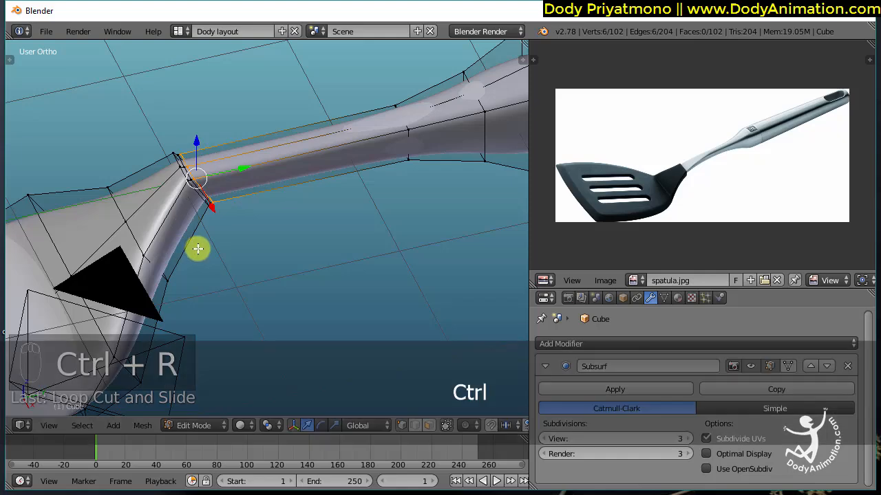
key("ctrl+r")
left_click(194, 243)
left_click(218, 216)
key("a")
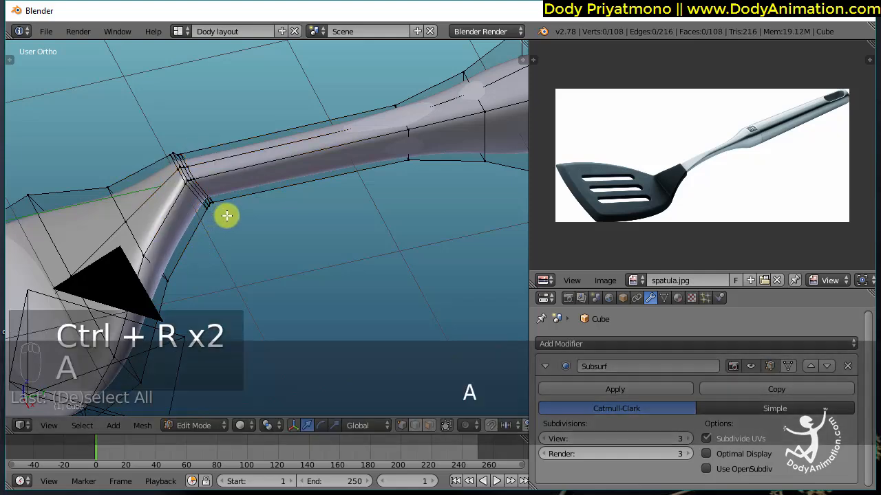
key("Tab")
- In Edit Mode, add two four-vertex loop cuts to the mesh, starting with one at the hanging hole near the handle's end
left_click_drag(183, 165, 396, 196, "alt")
left_click_drag(271, 226, 385, 261, "alt")
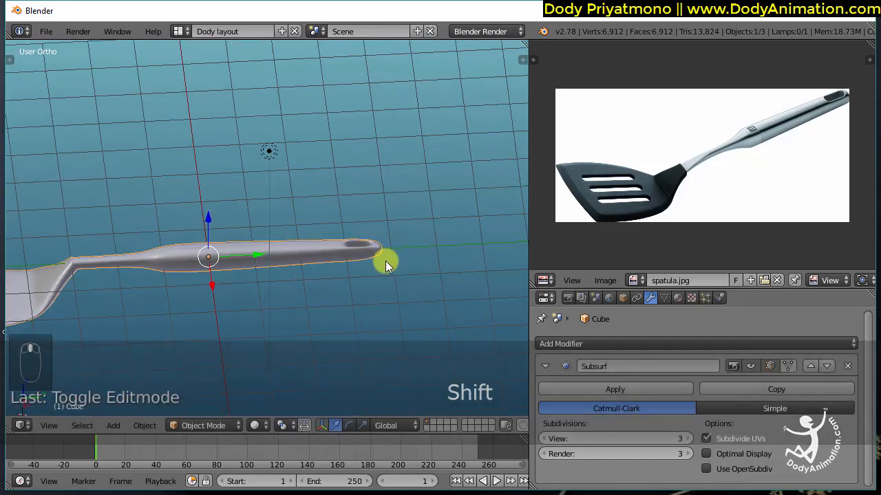
key("Tab")
key("ctrl+r")
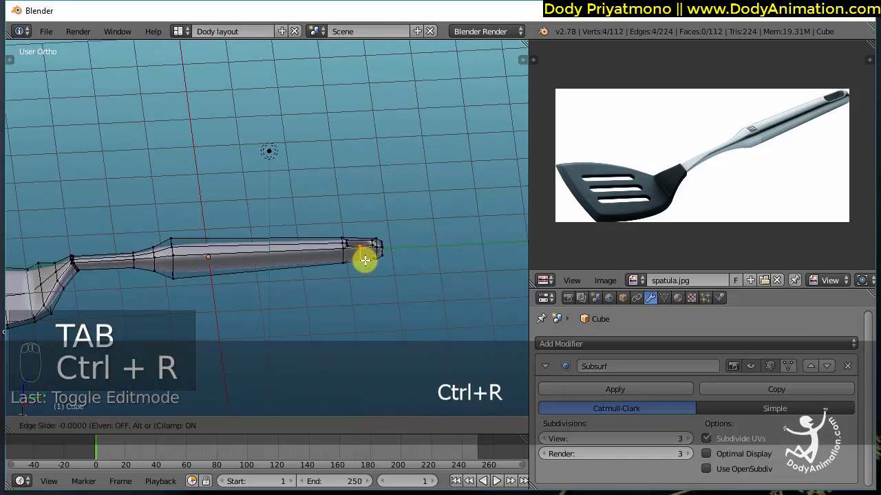
left_click(365, 261)
middle_click_drag(378, 261, 364, 227)
key("ctrl+r")
left_click(212, 271)
right_click(212, 271)
- Switch the spatula mesh to face selection mode with the blade in view
key("a")
key("a")
key("Tab")
key("Tab")
middle_click_drag(298, 230, 310, 197, "alt")
key("ctrl+Tab")
left_click(288, 225)
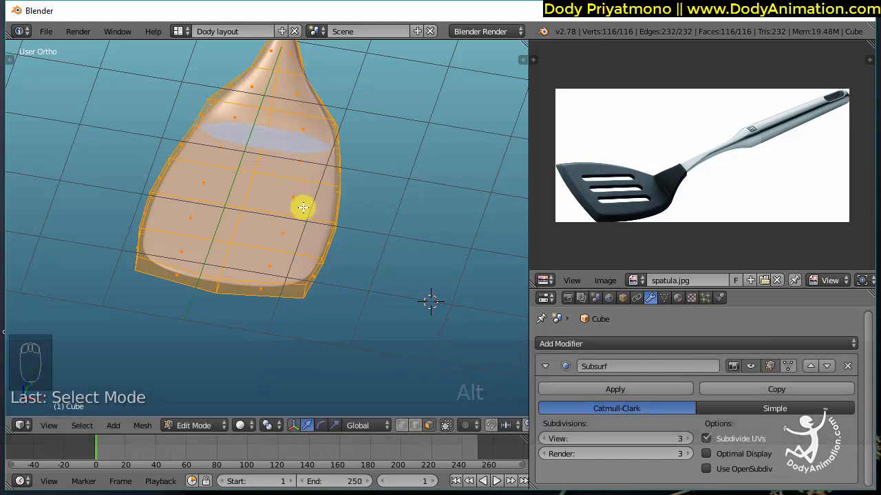
key("ctrl+r")
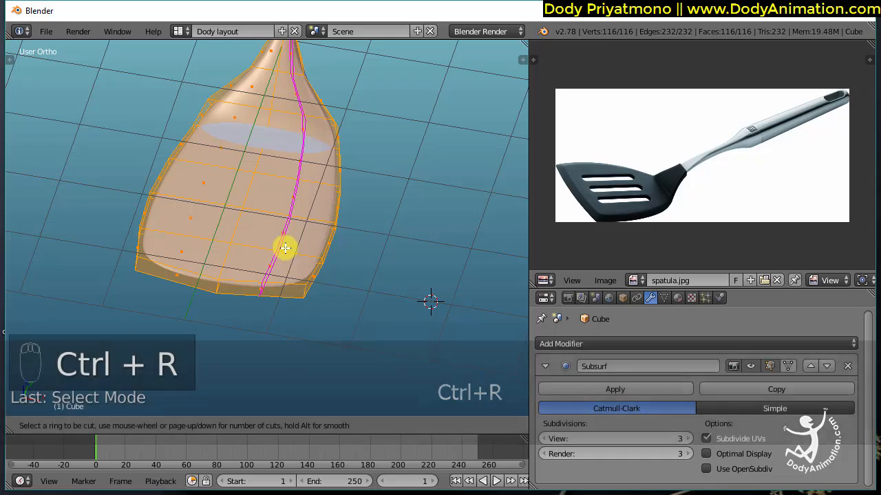
left_click(287, 243)
middle_click_drag(314, 153, 312, 199, "shift")
middle_click_drag(312, 198, 310, 219, "ctrl")
middle_click_drag(306, 222, 318, 199)
middle_click_drag(437, 176, 299, 232, "shift")
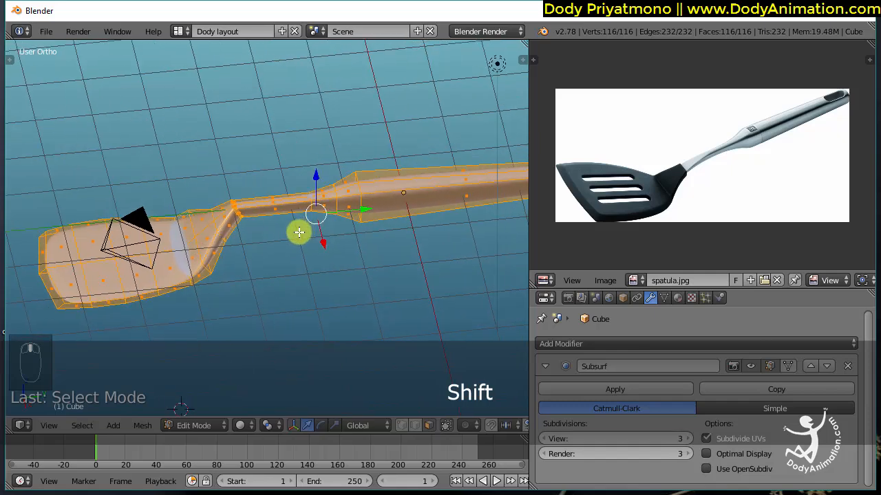
- Clear the selection and circle-select all faces of the blade in wireframe display, up to the neck joint
key("a")
key("z")
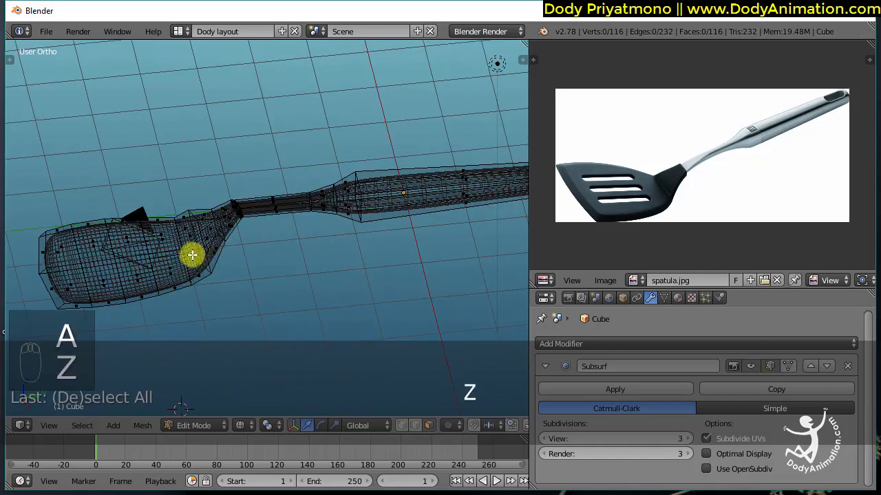
middle_click_drag(220, 269, 289, 217)
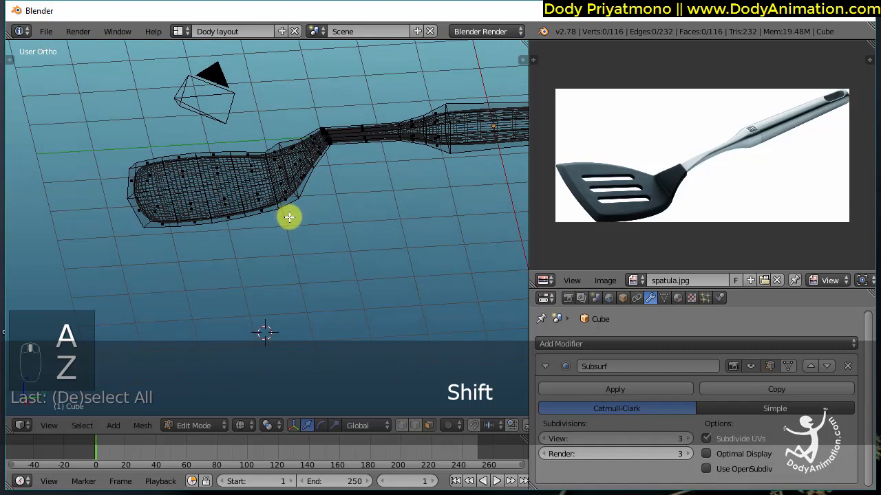
key("c")
left_click_drag(196, 162, 145, 173)
mouse_move(215, 194)
left_mouse_down()
mouse_move(238, 155)
mouse_move(295, 171)
mouse_move(300, 156)
left_mouse_up()
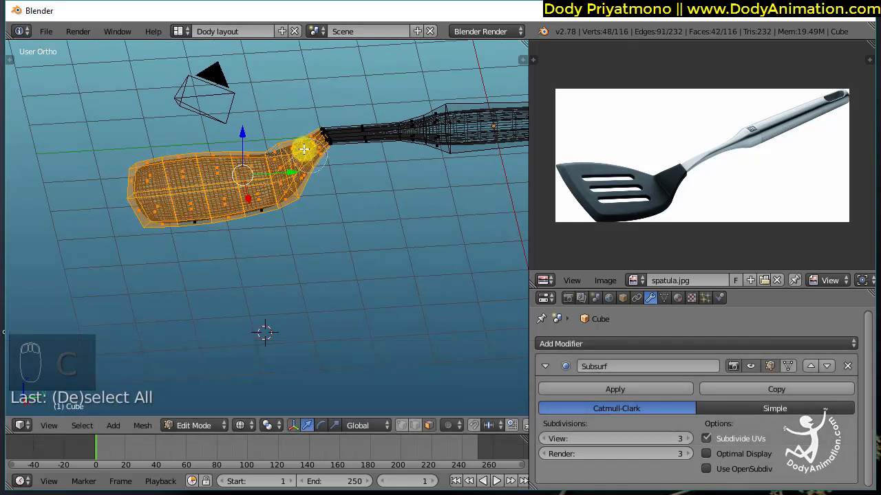
key("c")
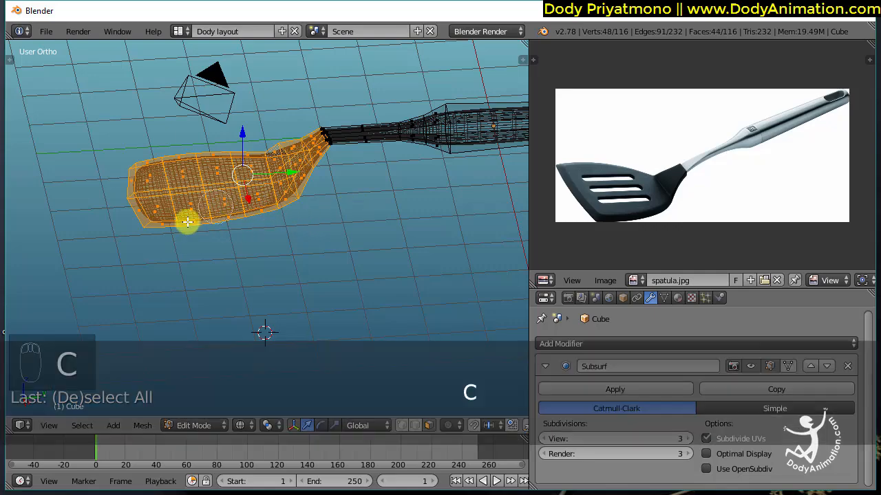
- Restore solid shading and grow the blade's face selection by two rows into the closely spaced loops at the neck joint
key("z")
mouse_move(305, 186)
left_mouse_down("alt")
mouse_move(295, 122)
mouse_move(348, 181)
left_mouse_up("alt")
middle_click_drag(349, 181, 335, 220, "ctrl")
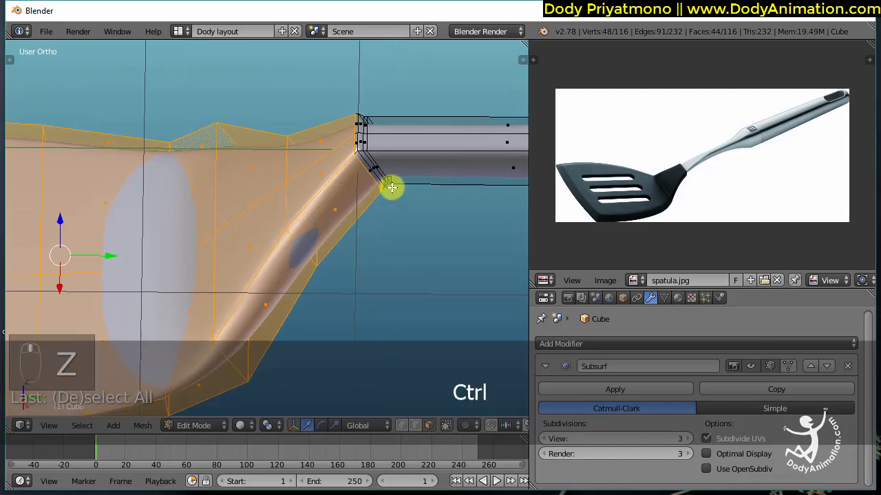
middle_click_drag(392, 189, 377, 167, "ctrl")
middle_click_drag(377, 168, 382, 189)
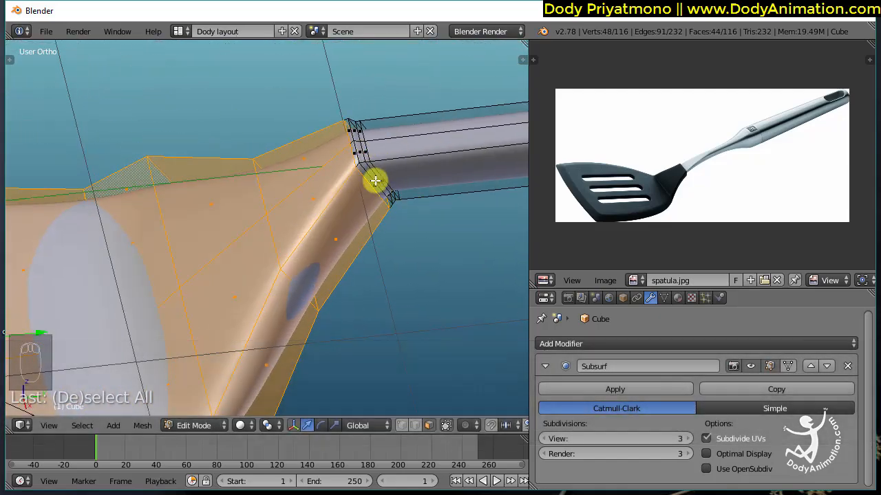
key("ctrl+KP_Add")
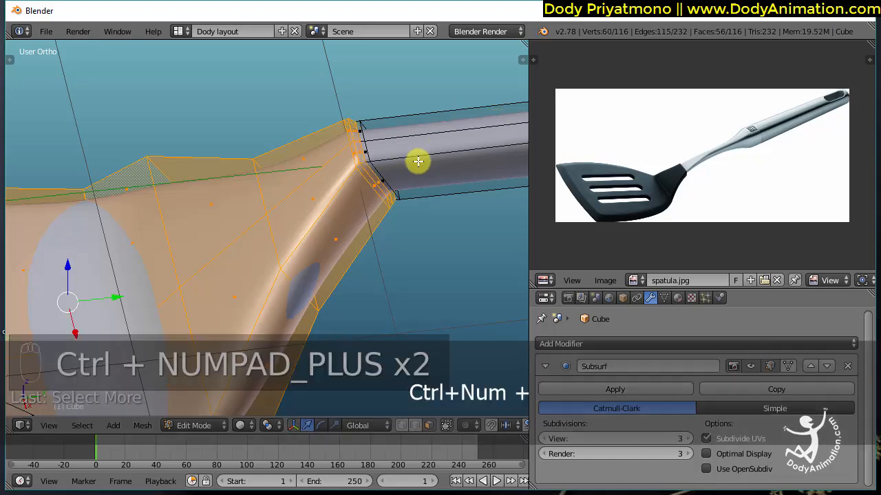
middle_click_drag(381, 191, 387, 170, "alt")
middle_click_drag(332, 208, 359, 257, "ctrl")
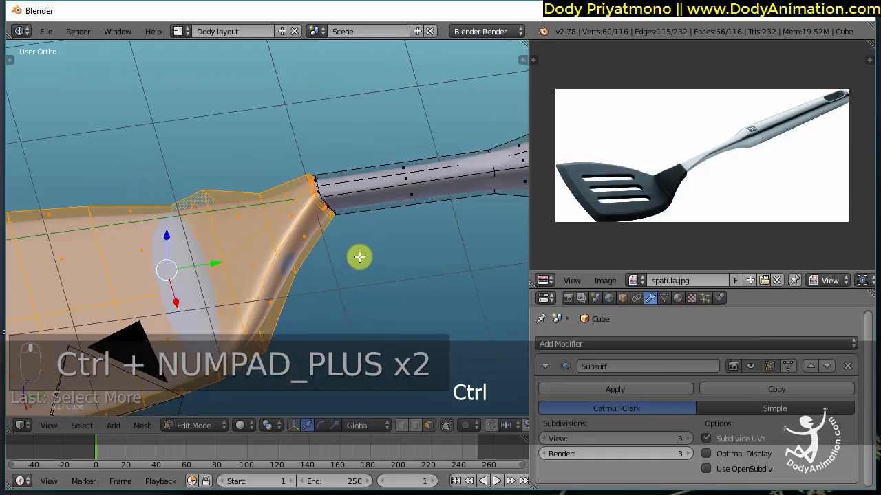
- Separate the selected blade faces into their own object and return to Object Mode
key("p")
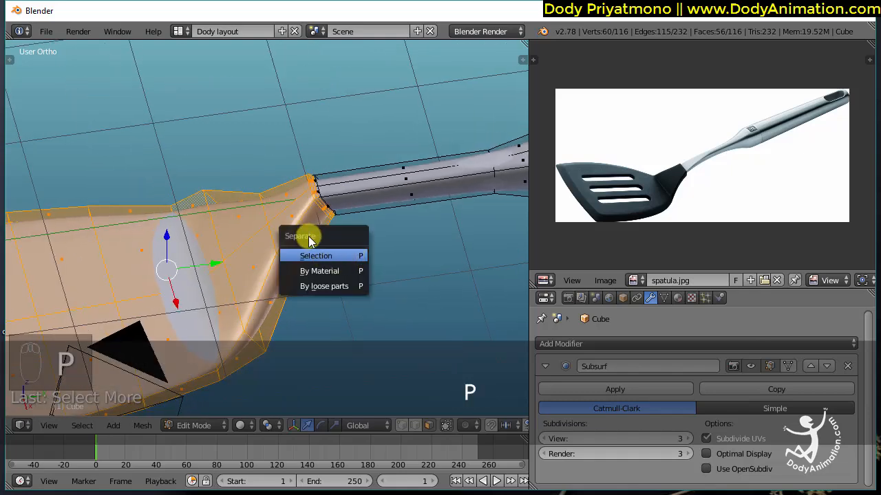
left_click(318, 262)
middle_click_drag(329, 222, 335, 309, "ctrl")
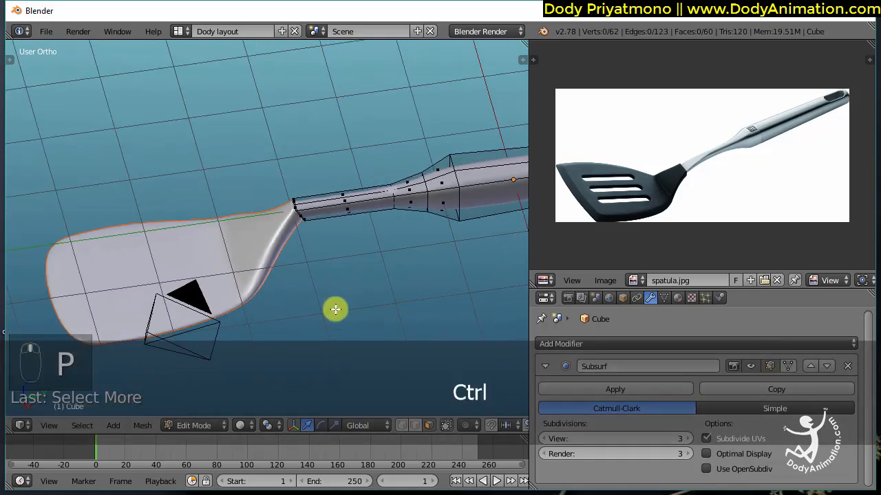
left_click(219, 425)
left_click(220, 409)
middle_click_drag(377, 201, 375, 237, "ctrl")
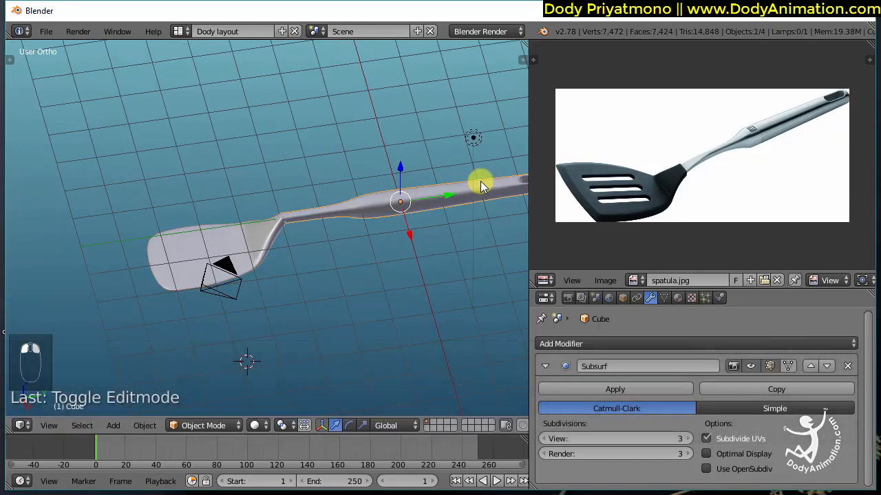
- Select the separated blade object and enter Edit Mode with the blade seen from above
left_click_drag(441, 196, 343, 226)
right_click(343, 226)
middle_click_drag(332, 247, 363, 267)
key("Tab")
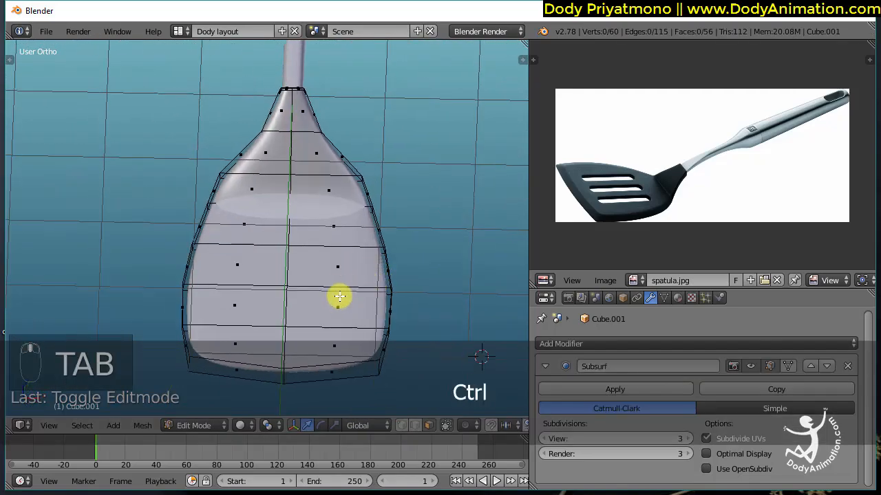
- Add one centred lengthwise loop cut to each half of the blade, on both sides of the middle edge line
key("ctrl+r")
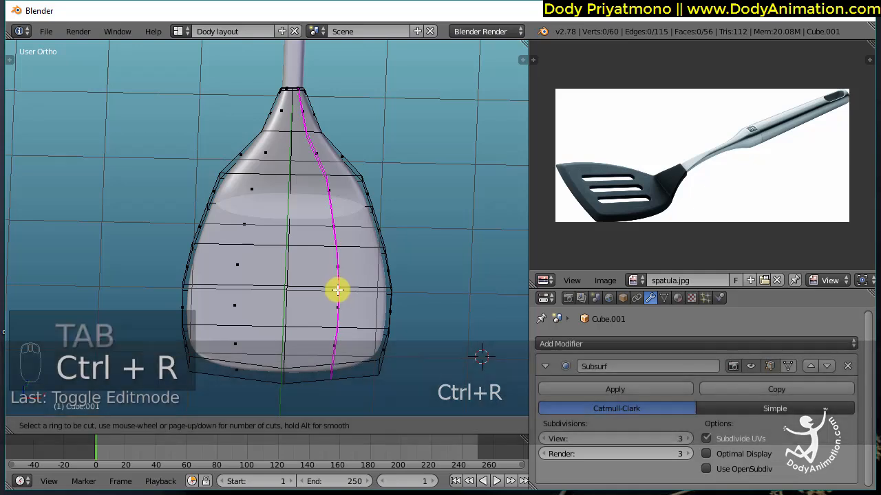
key("2")
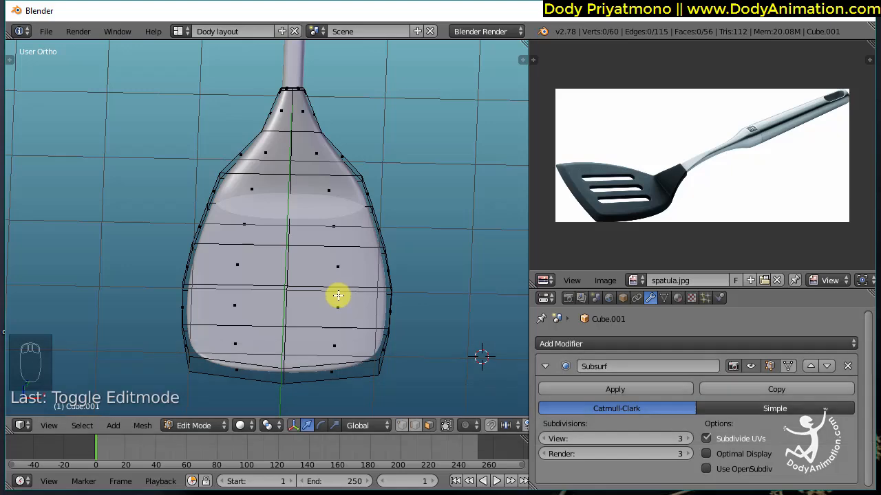
key("ctrl+r")
left_click(338, 295)
key("Return")
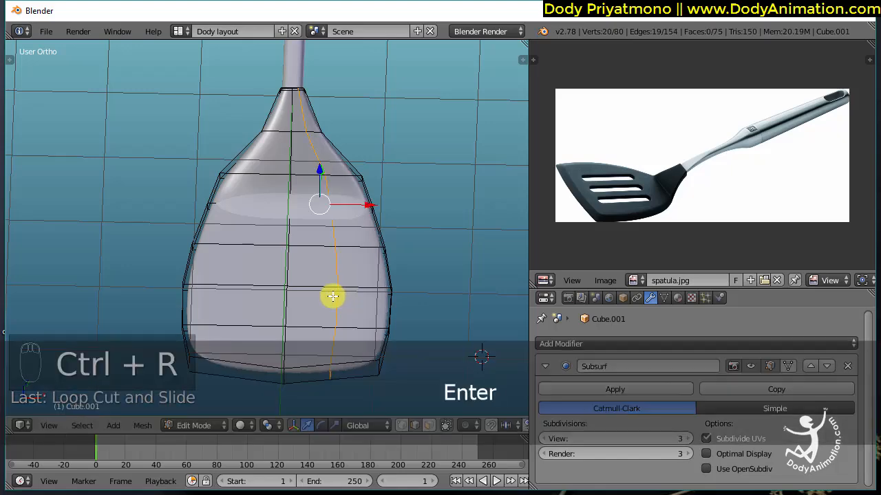
key("ctrl+r")
left_click(223, 297)
key("Return")
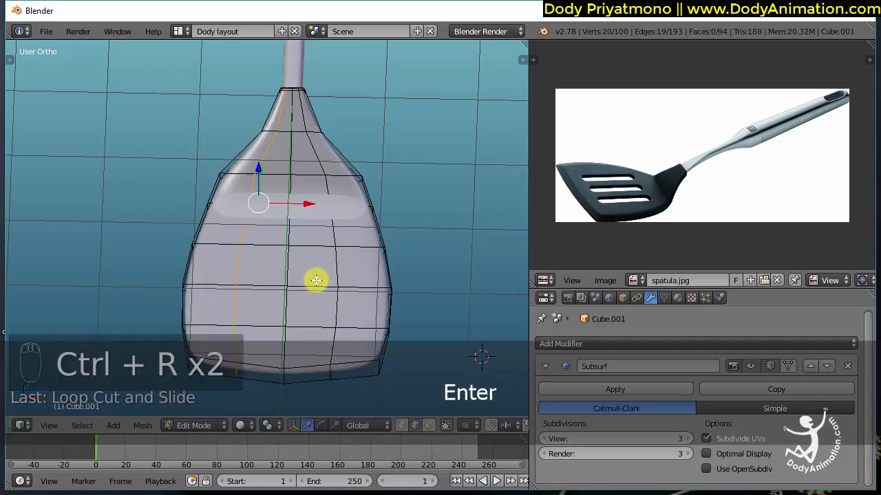
- Select three consecutive edges on each of the three lengthwise lines of the blade's upper face, where the slots go
left_click_drag(316, 280, 298, 270, "alt")
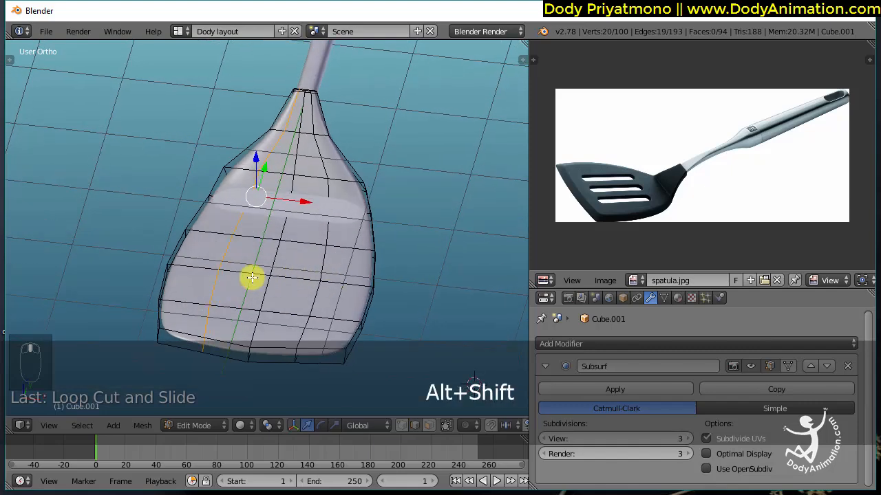
right_click(223, 261)
right_click(217, 279, "shift")
left_click_drag(267, 240, 262, 253, "alt")
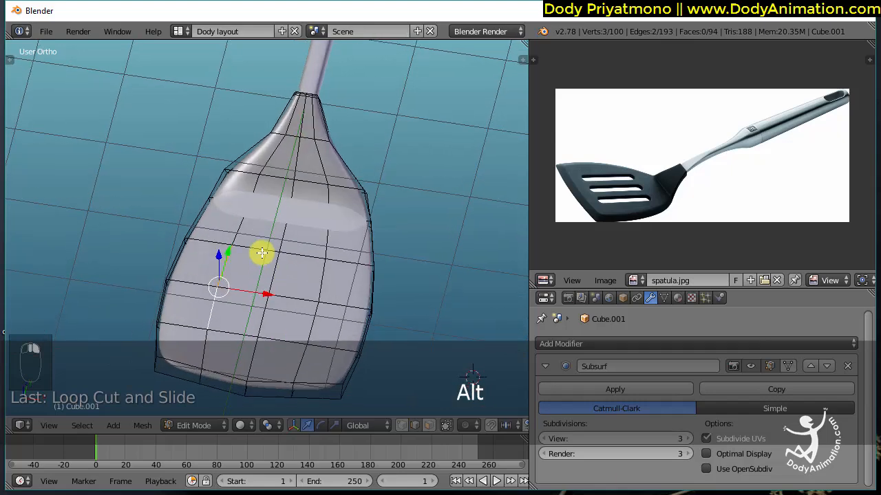
right_click(267, 249, "shift")
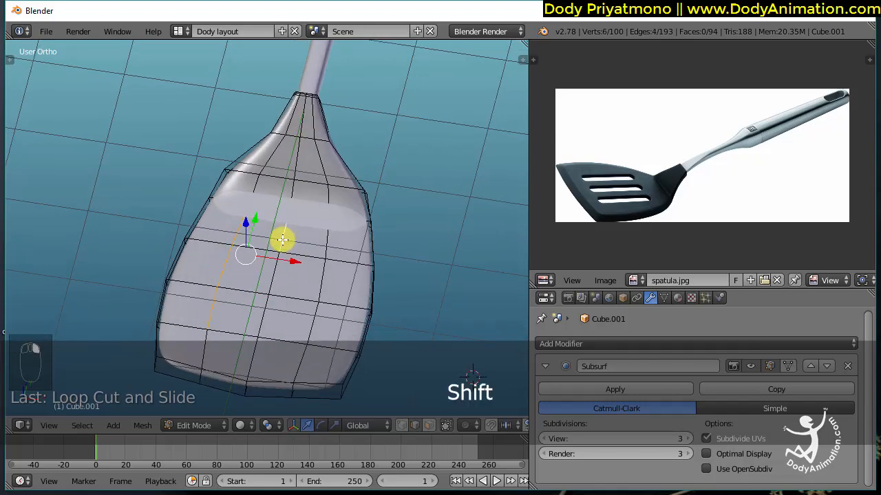
right_click(275, 284, "shift")
right_click(315, 302, "shift")
right_click(319, 242, "shift")
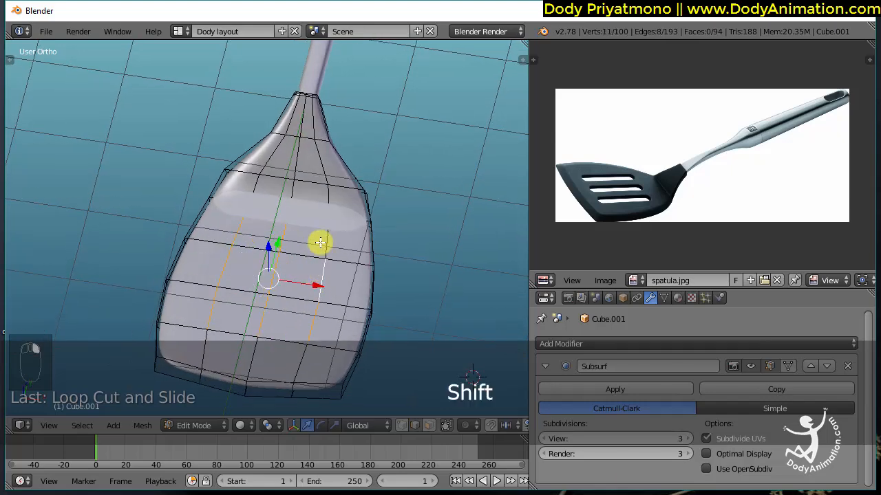
- Turn off the Subsurf viewport preview and add the matching nine lengthwise edges on the blade's underside to the selection
left_click(749, 364)
left_click_drag(368, 294, 296, 155, "alt")
right_click(298, 163, "shift")
right_click(270, 138, "shift")
right_click(242, 112, "shift")
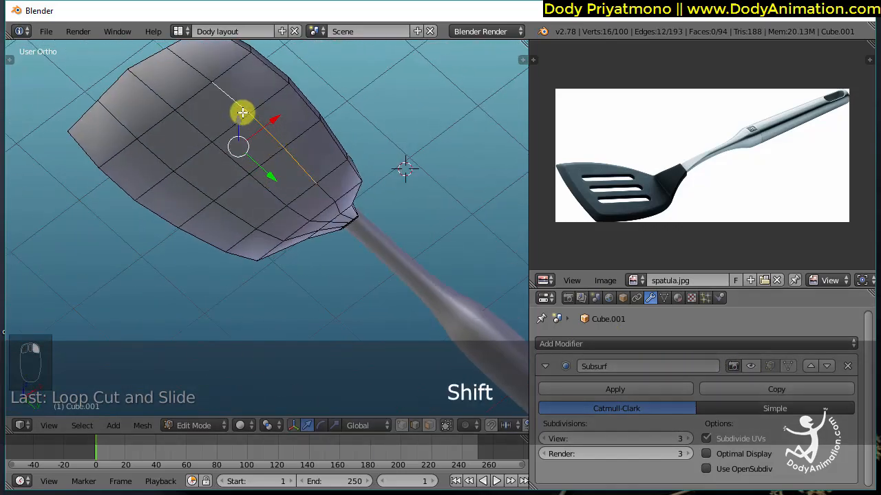
right_click(198, 135, "shift")
right_click(227, 156, "shift")
right_click(274, 194, "shift")
right_click(234, 218, "shift")
right_click(192, 189, "shift")
right_click(159, 167, "shift")
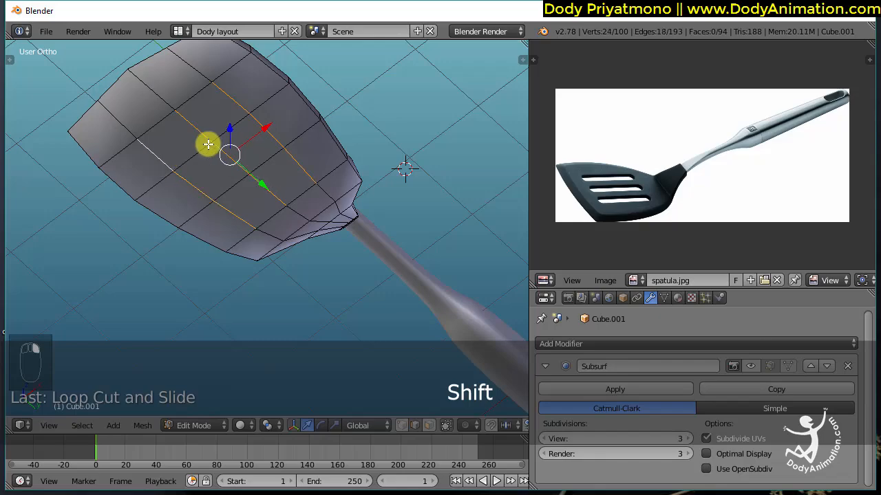
- Bevel the selected edges into three slot-wide strips on both sides of the blade
left_click_drag(291, 171, 411, 286, "alt")
key("ctrl+b")
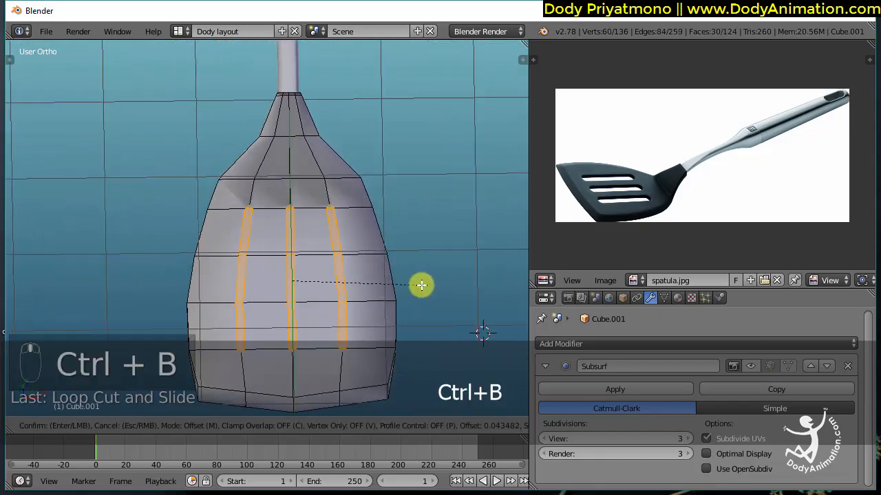
left_click(424, 289)
left_click_drag(425, 289, 362, 252, "alt")
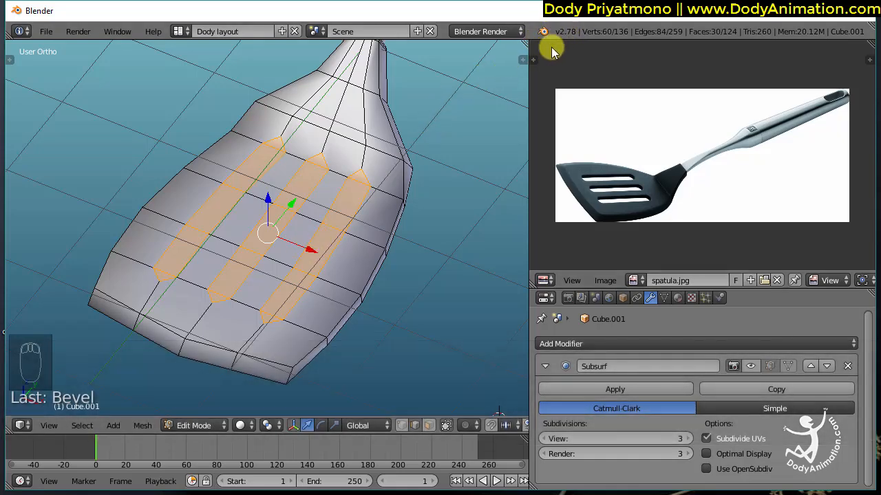
- Delete the faces of the three beveled strips to open the slots through the blade
left_click_drag(353, 270, 357, 242, "alt")
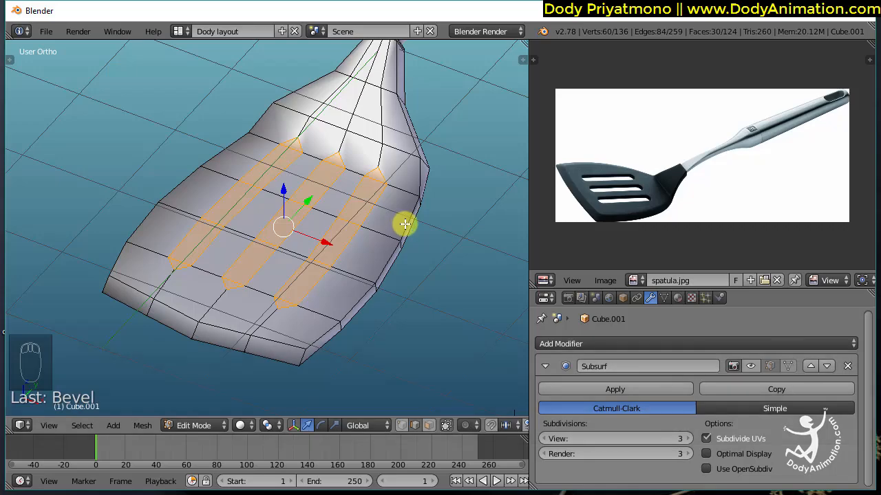
key("x")
left_click(383, 231)
left_click_drag(363, 250, 361, 289, "alt")
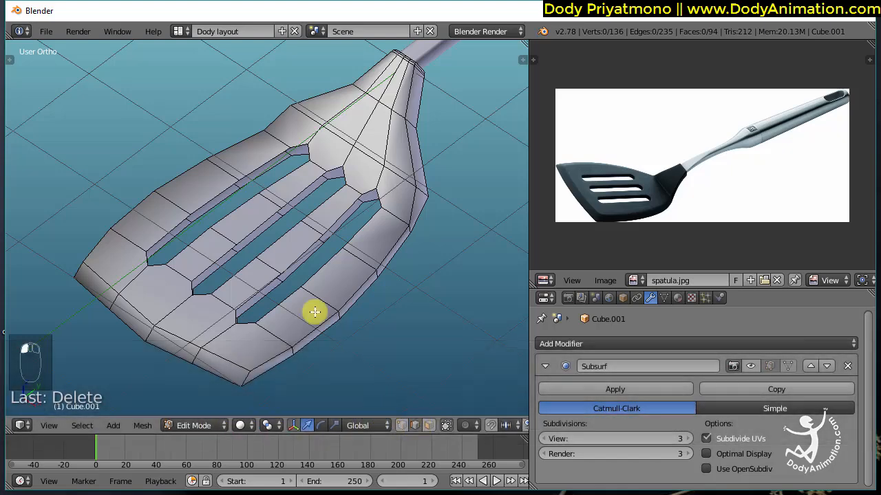
- Select the upper and lower edge loops of the slot nearest the green axis and bridge them with Bridge Edge Loops
right_click(206, 202, "alt")
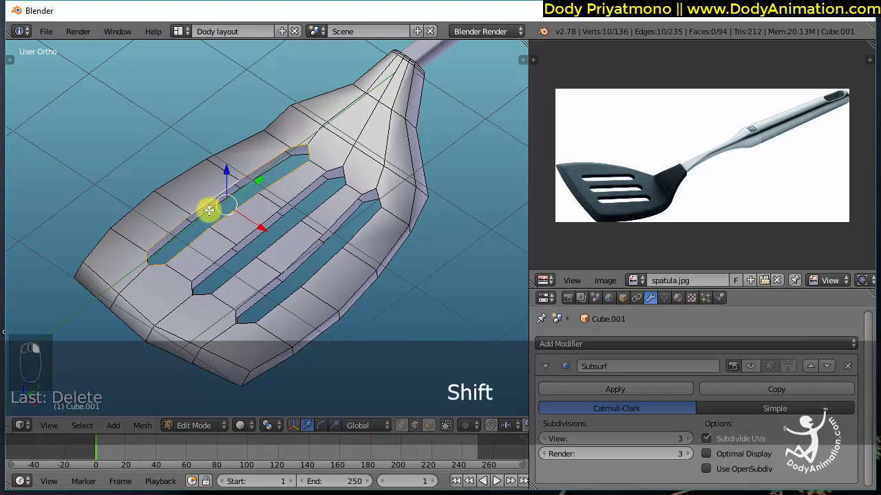
right_click(208, 211, "alt+shift")
middle_click_drag(226, 219, 271, 224)
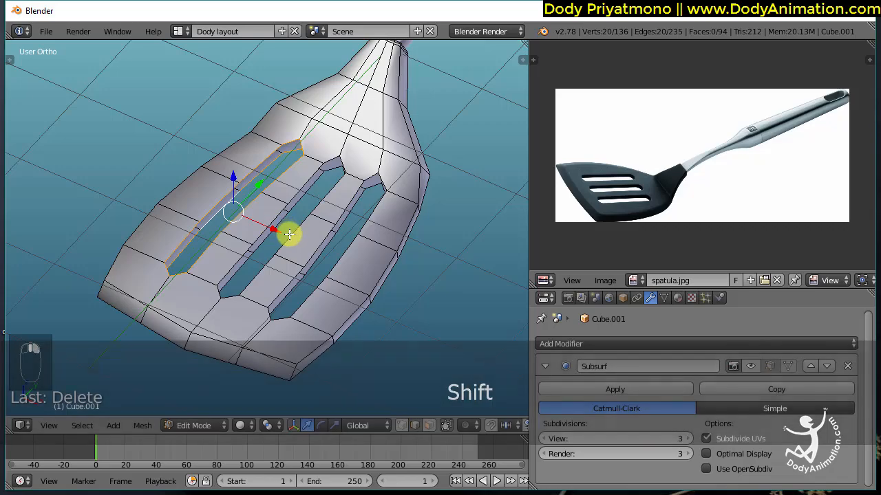
key("w")
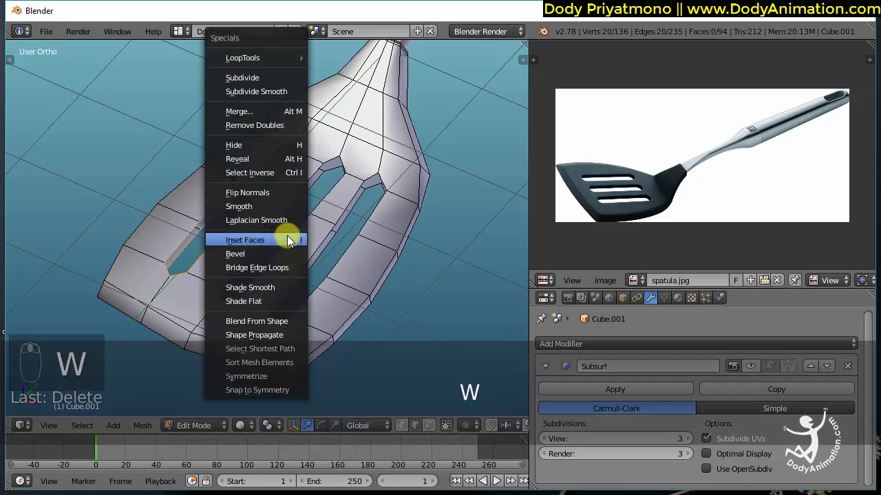
left_click(252, 267)
- Bridge the upper and lower edge loops of the middle slot and of the remaining outer slot, and clear the selection
middle_click_drag(252, 267, 306, 193)
right_click(307, 193, "alt")
right_click(339, 174, "alt+shift")
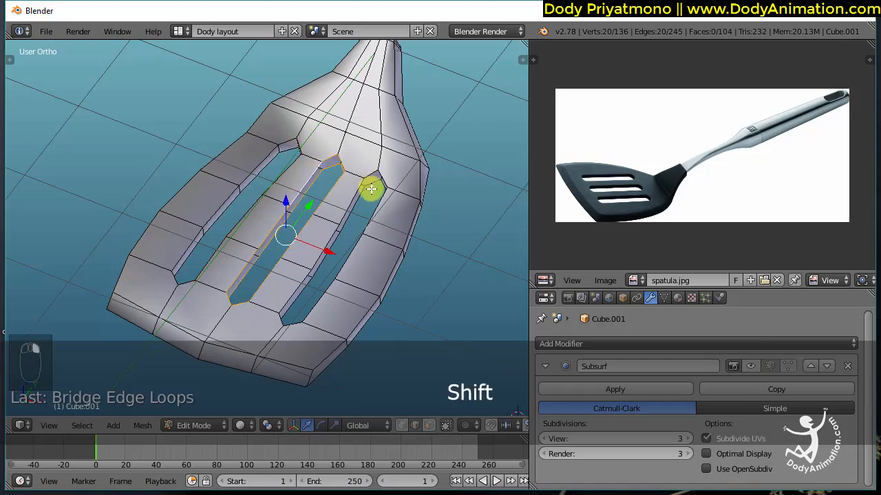
key("w")
left_click(352, 268)
middle_click_drag(351, 269, 341, 212)
right_click(342, 211, "alt")
key("w")
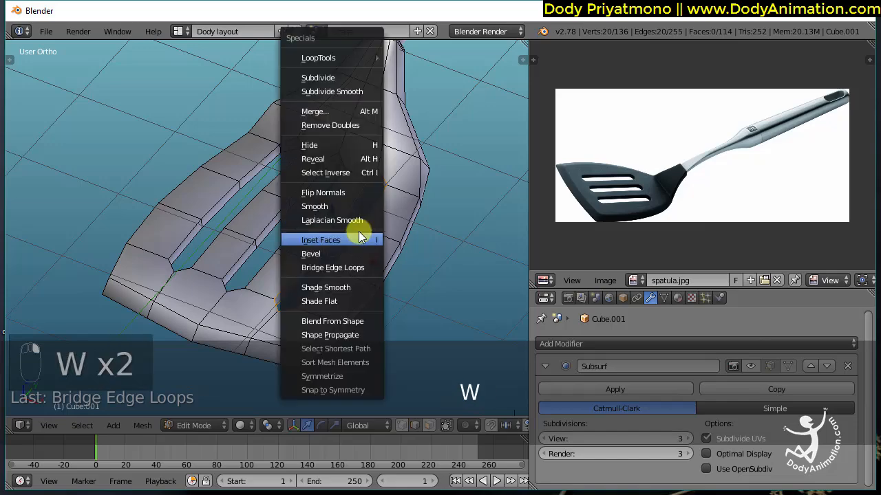
left_click(358, 268)
key("a")
- Turn the Subsurf viewport preview back on and check the smoothed, slotted blade in Object Mode
middle_click_drag(350, 258, 333, 226)
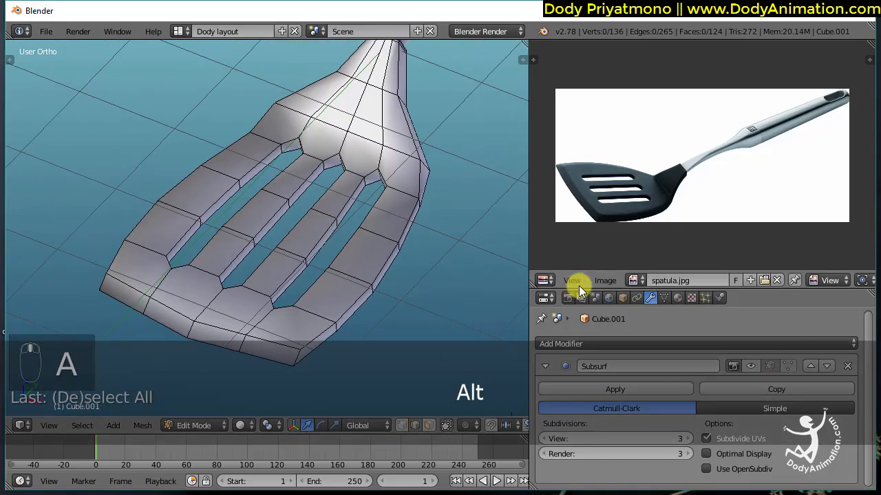
left_click(750, 366)
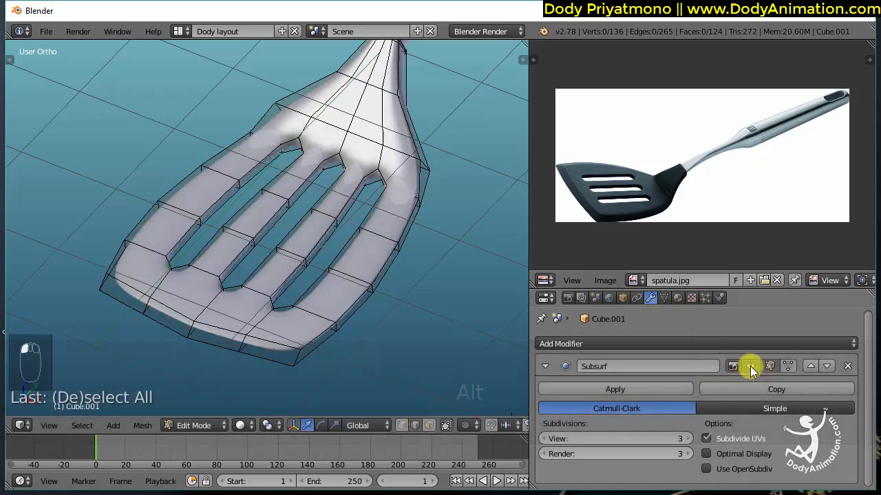
key("Tab")
middle_click_drag(399, 252, 351, 263)
- In Edit Mode, add a loop cut across the nearest outer bar and the adjacent inner bar, slid toward the neck
key("Tab")
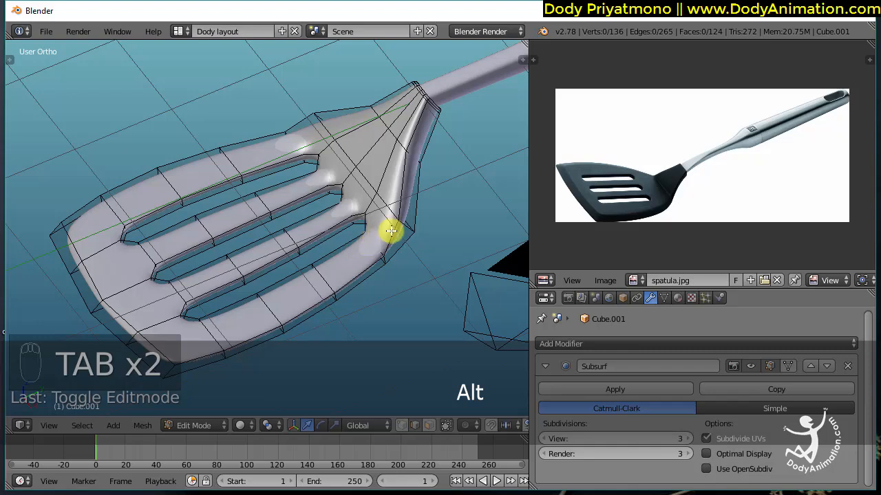
mouse_move(389, 230)
middle_mouse_down()
mouse_move(375, 248)
mouse_move(372, 225)
mouse_move(397, 235)
middle_mouse_up()
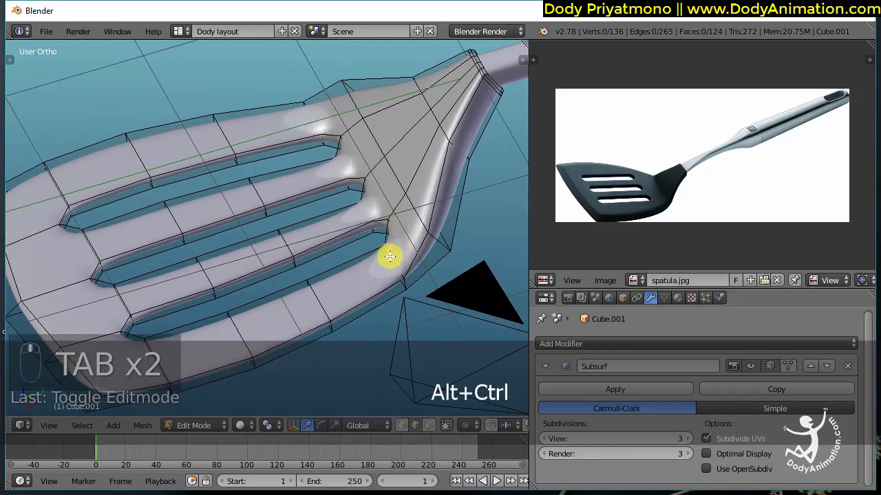
key("ctrl+r")
left_click(382, 289)
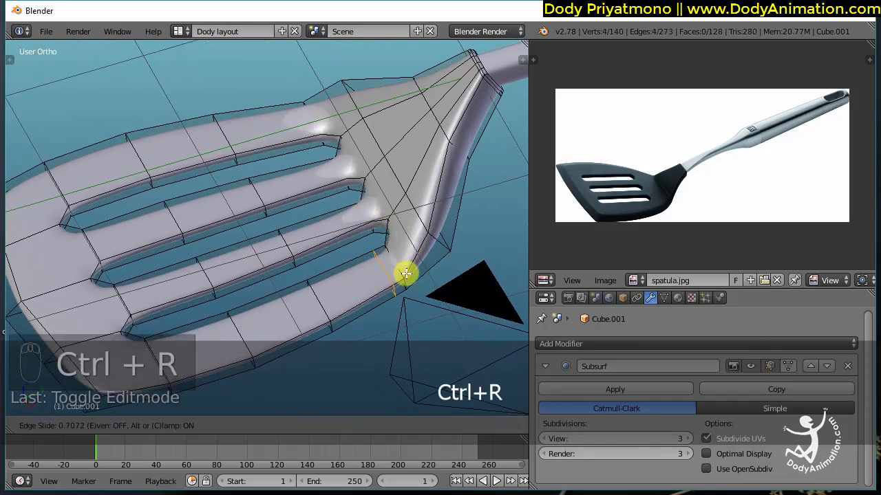
left_click(407, 271)
key("ctrl+r")
left_click(327, 246)
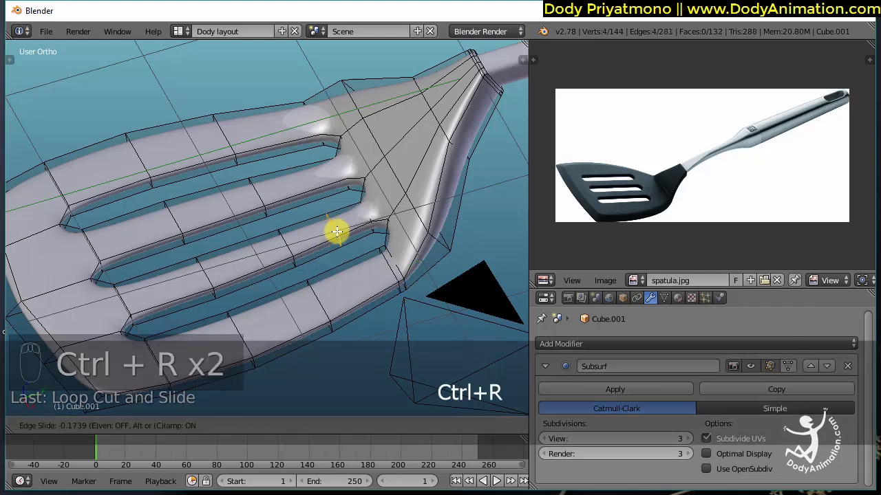
left_click(360, 225)
- Add loop cuts across the other inner bar and the far outer bar near the neck, and return to Object Mode
key("ctrl+r")
left_click(299, 201)
left_click(333, 182)
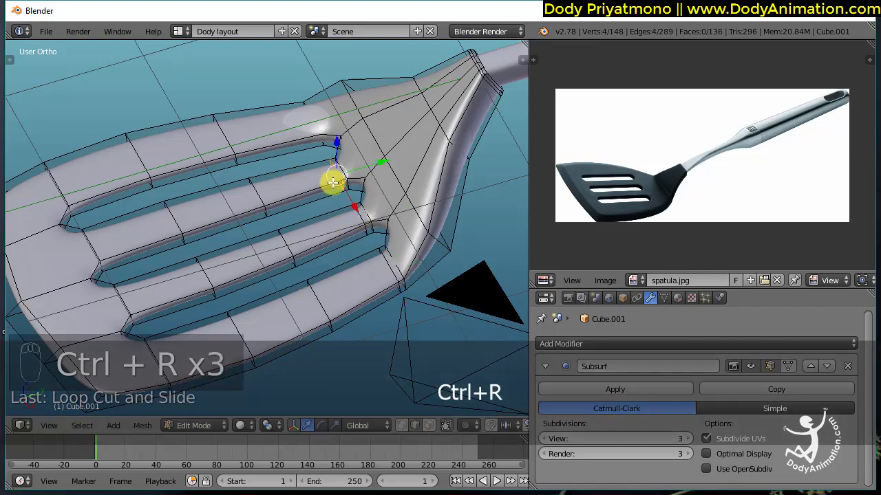
key("ctrl+r")
left_click(310, 140)
left_click(303, 157)
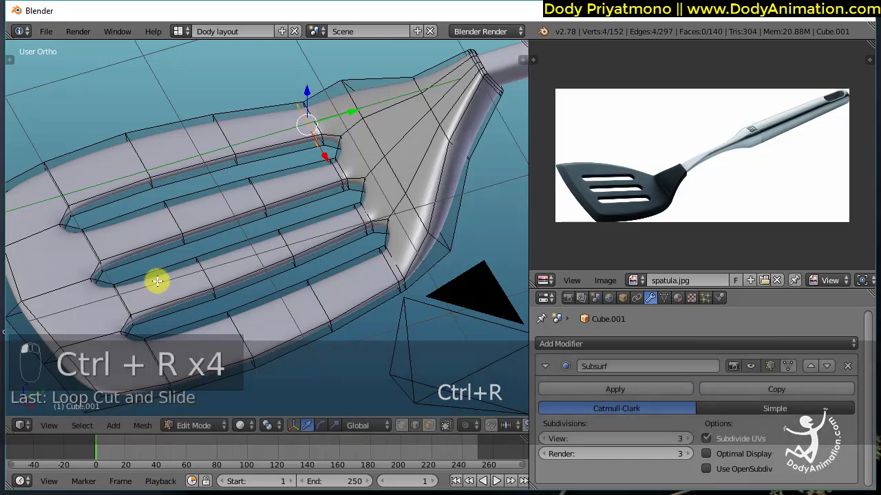
middle_click_drag(182, 266, 175, 281, "shift")
key("Tab")
middle_click_drag(266, 231, 372, 238, "ctrl")
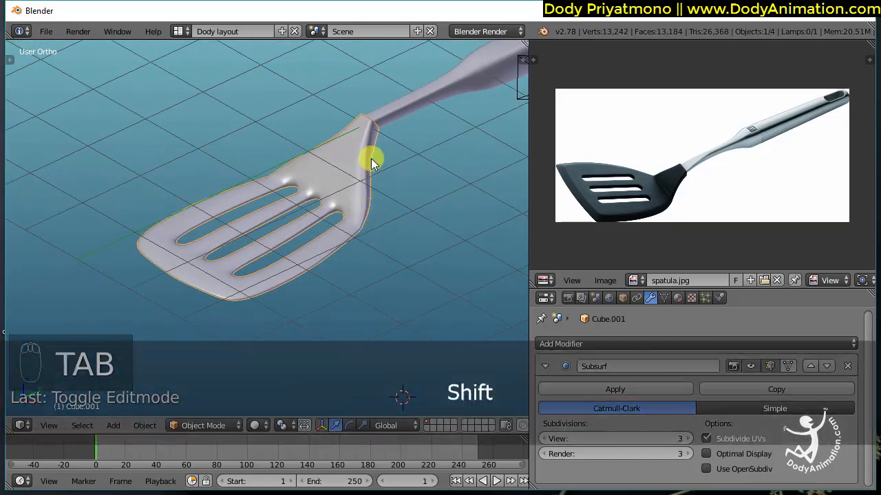
- Select the handle together with the blade and raise both parts vertically above the grid, undoing the extra changes after it
middle_click_drag(367, 165, 403, 132, "shift")
right_click(405, 130, "shift")
left_click_drag(372, 128, 360, 67)
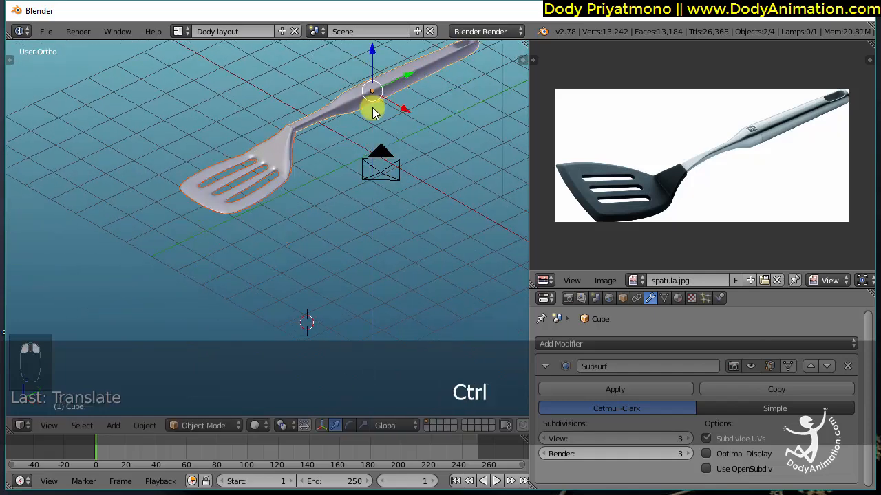
middle_click_drag(372, 111, 370, 129, "ctrl")
key("a")
key("ctrl+z")
key("ctrl+z")
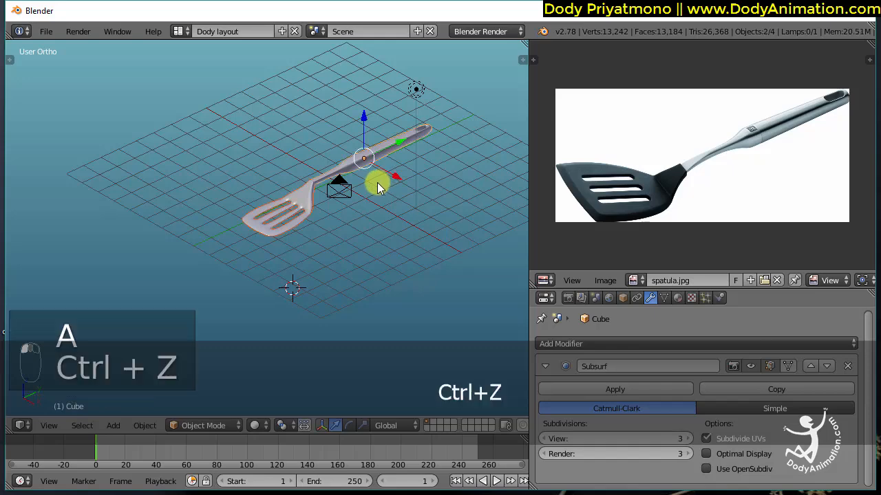
- Select only the blade, show its material settings in an enlarged properties area, and rename its material to hitam
key("a")
middle_click_drag(379, 192, 337, 201, "ctrl")
right_click(294, 161)
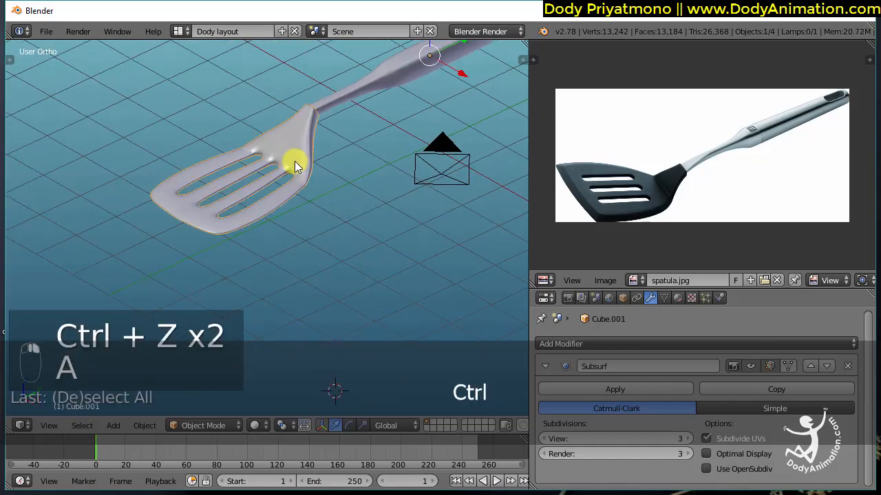
left_click(678, 297)
left_click_drag(851, 288, 680, 234)
scroll(836, 306, "down", 3)
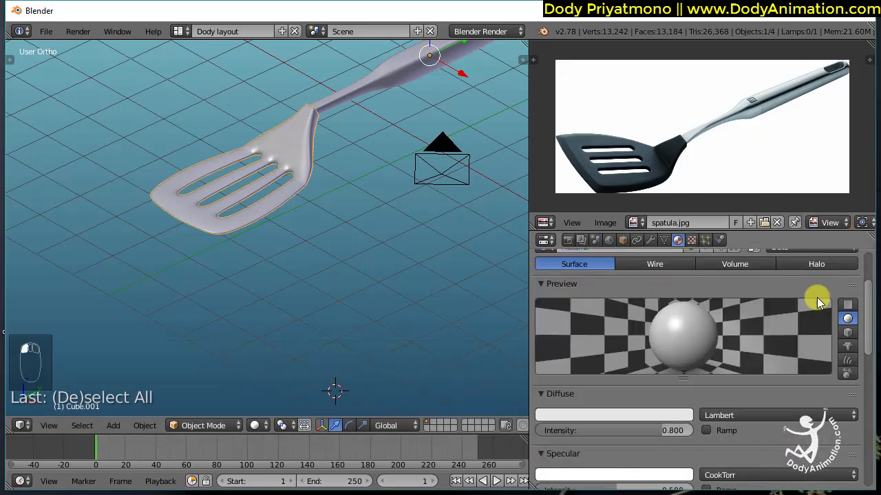
scroll(602, 329, "up", 3)
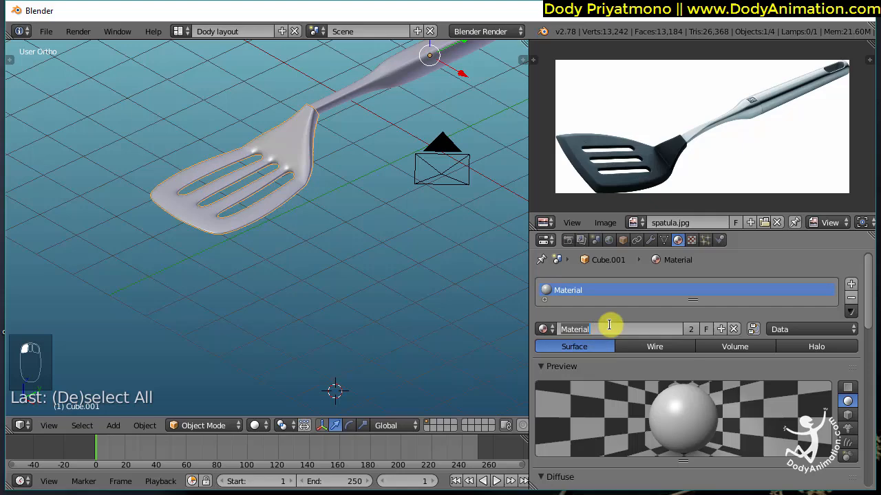
type("hitam")
key("Return")
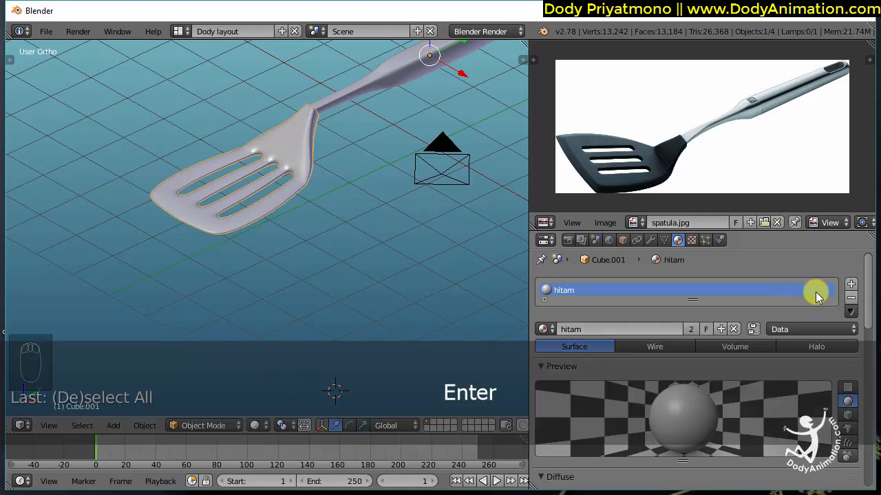
- Darken the diffuse colour of the hitam material to near-black
scroll(865, 307, "down", 5)
left_click(589, 370)
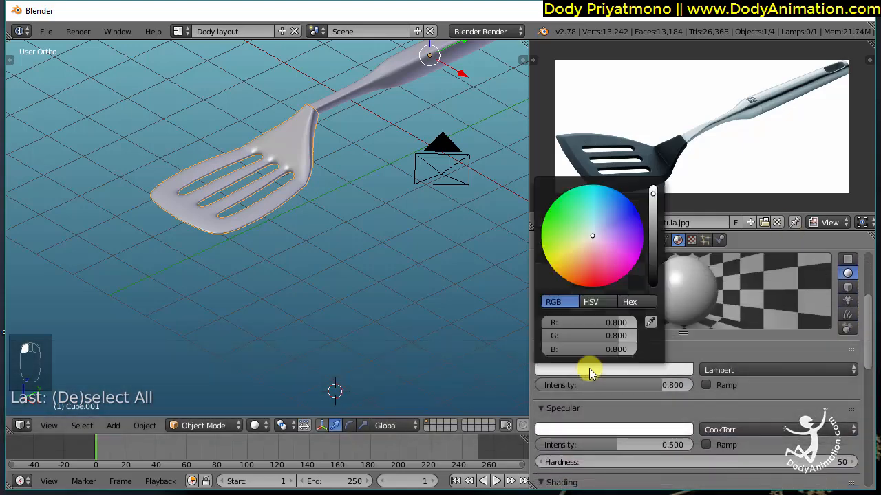
left_click_drag(645, 253, 656, 274)
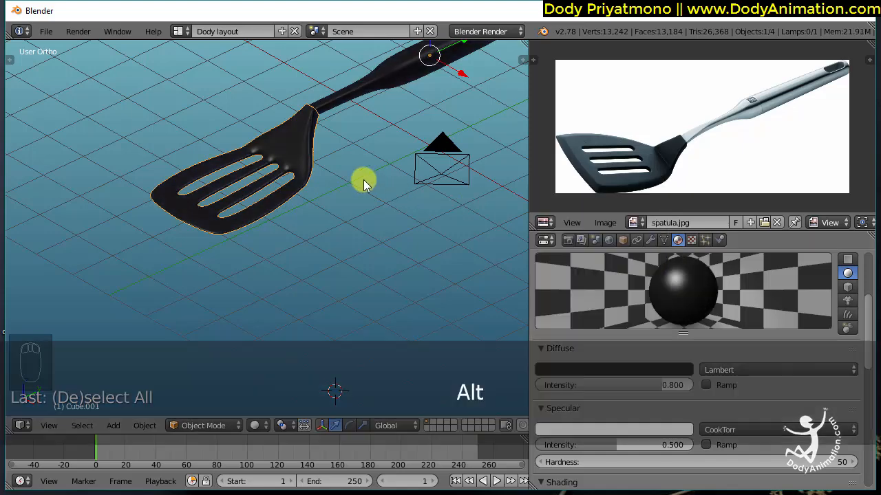
- Select the handle and inspect which material it uses at the start of its material settings
middle_click_drag(403, 72, 360, 165, "shift")
middle_click_drag(443, 172, 332, 200, "shift")
right_click(260, 199, "shift")
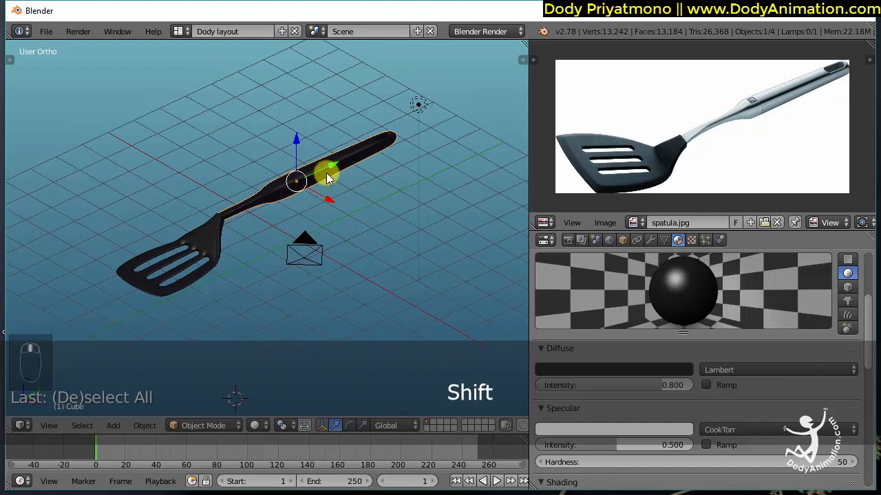
middle_click_drag(328, 168, 332, 147, "shift")
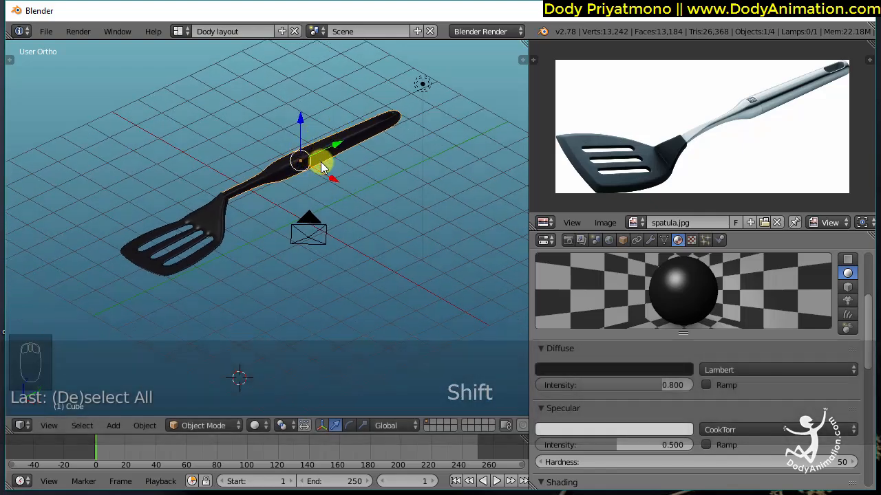
mouse_move(869, 305)
left_mouse_down()
mouse_move(870, 265)
mouse_move(874, 332)
mouse_move(867, 262)
left_mouse_up()
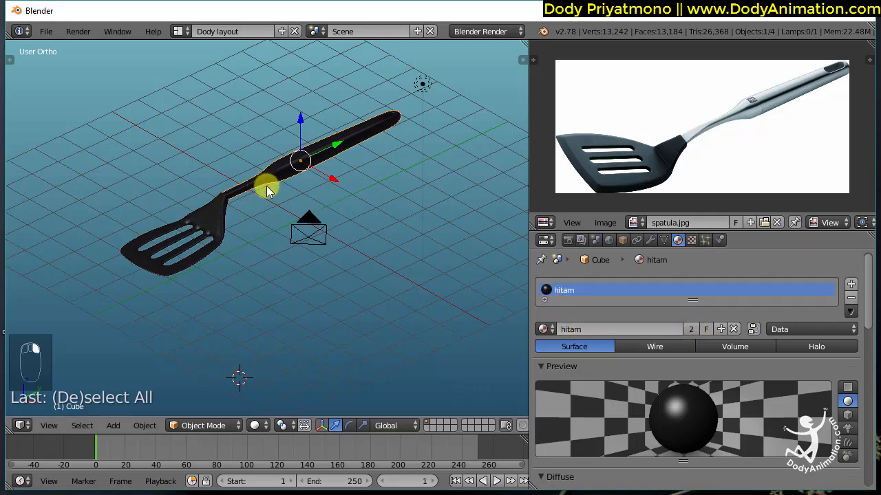
key("s")
right_click(352, 120)
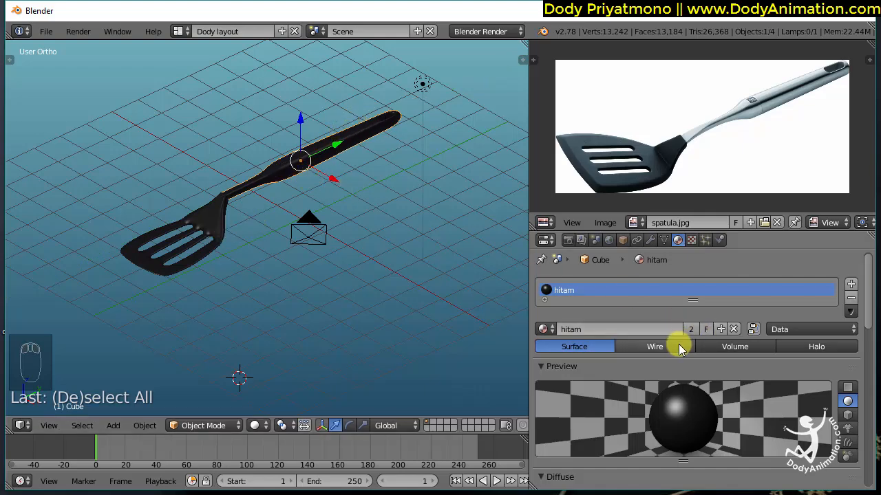
- Add a torus mesh beside the spatula and assign the existing hitam material to it
key("shift+a")
mouse_move(420, 256)
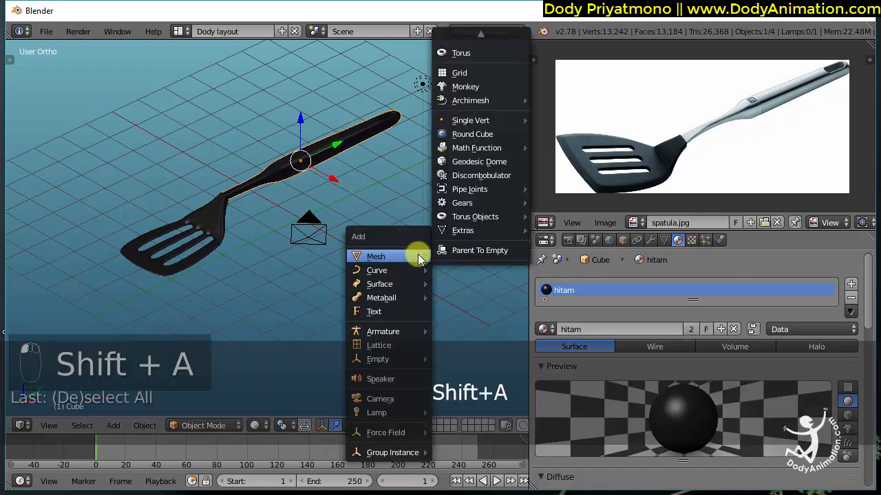
left_click(459, 55)
left_click(544, 329)
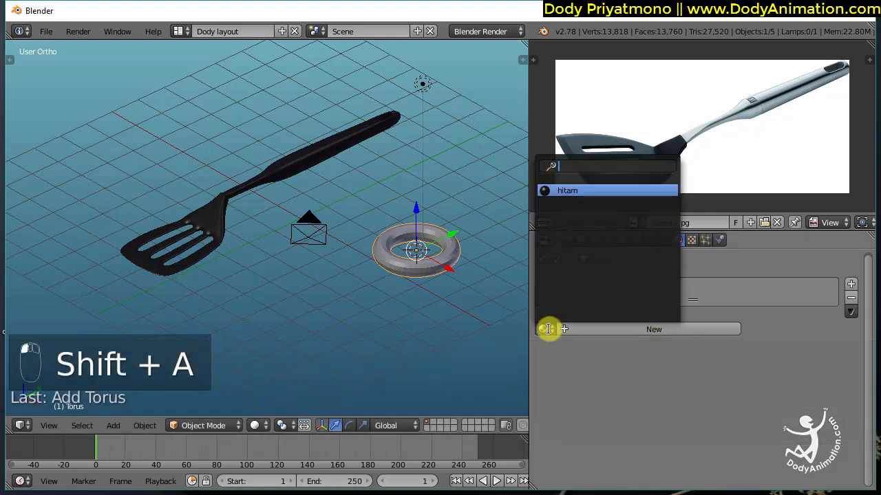
left_click(566, 192)
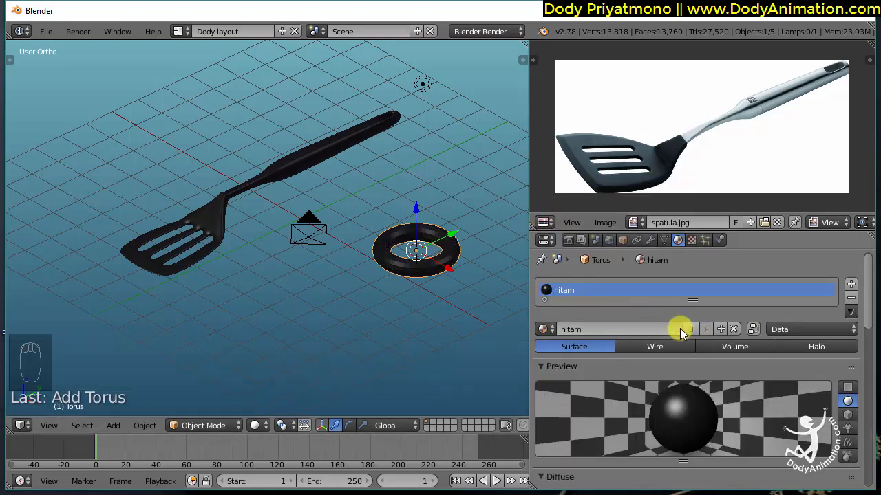
- Compare the handle's material with the torus's, and delete the torus
right_click(293, 163)
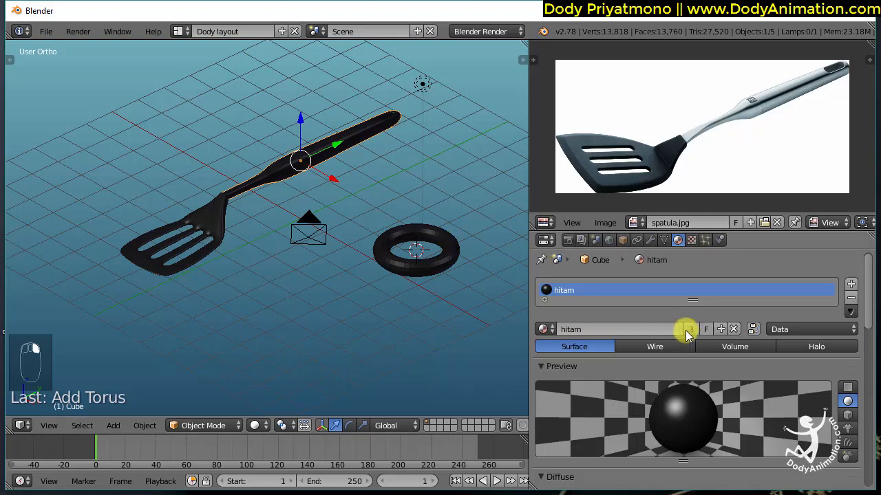
right_click(442, 265)
key("x")
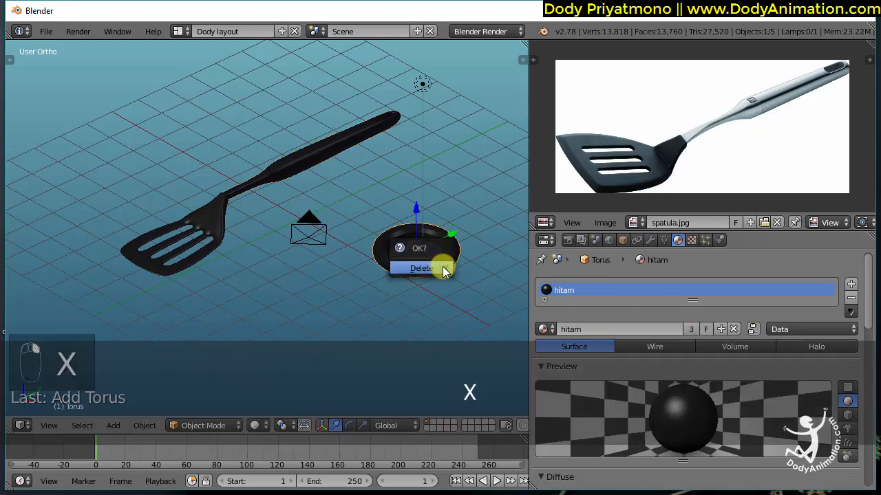
left_click(442, 265)
- Select the handle, make its shared hitam material single-user, and rename the copy to crome
right_click(305, 158)
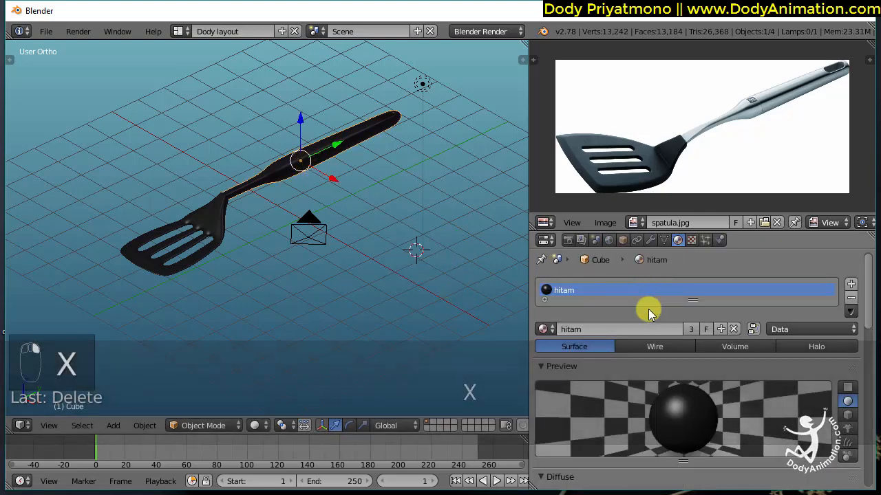
left_click(692, 329)
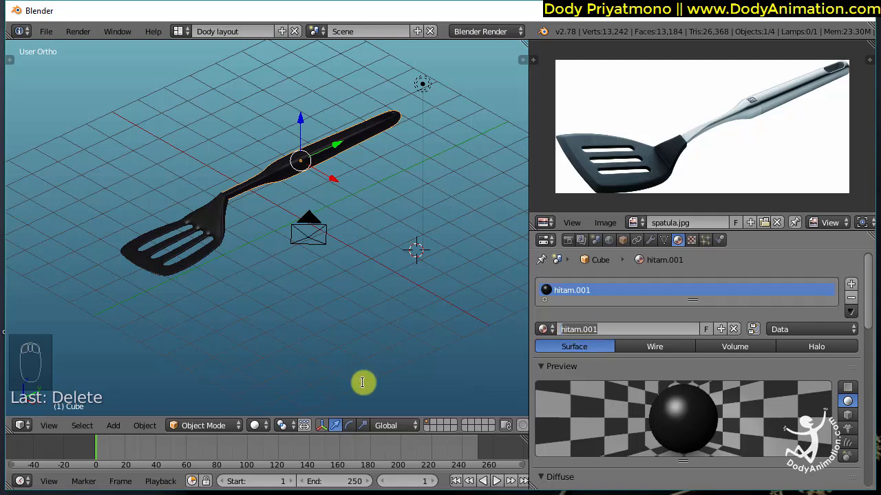
type("cr")
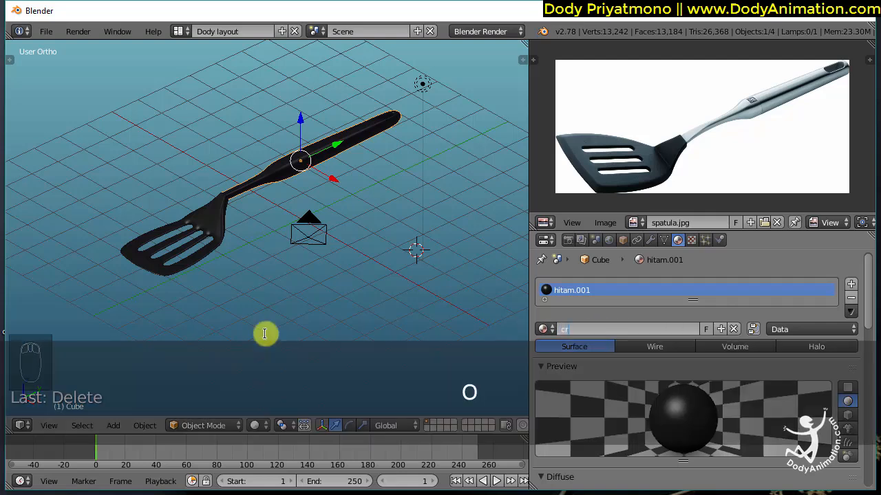
type("ome")
key("Return")
- Lighten the diffuse colour of the crome material to light grey
scroll(861, 318, "down", 5)
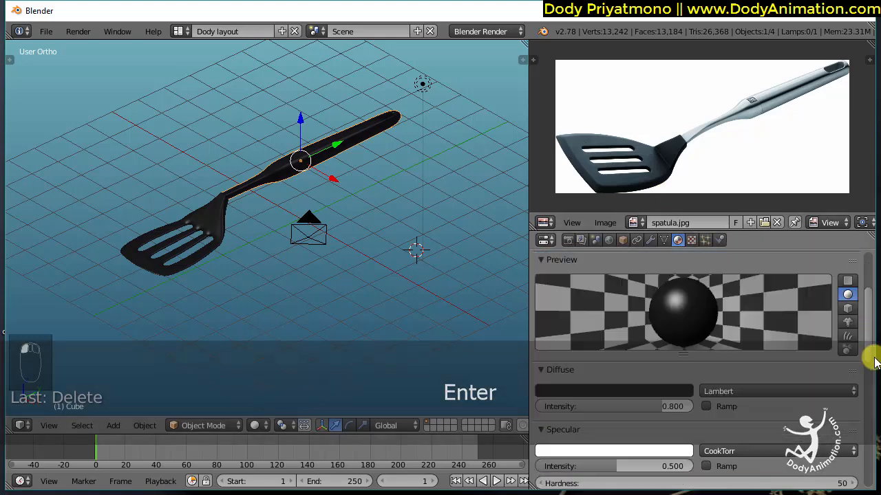
left_click(650, 322)
left_click_drag(658, 184, 654, 157)
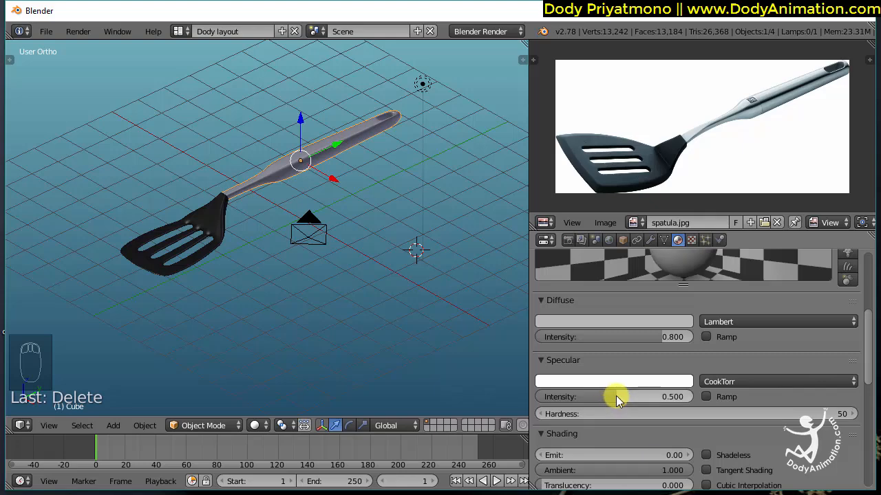
scroll(865, 320, "up", 5)
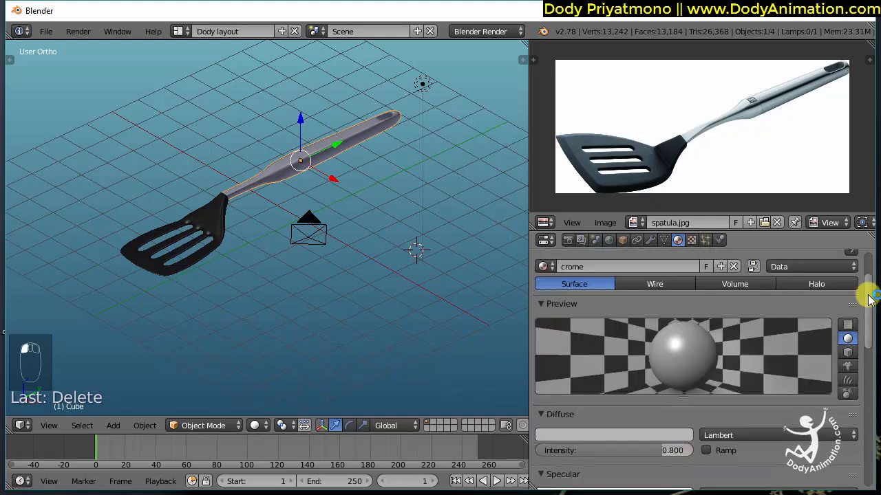
- Add the blade to the handle selection and join both parts into one object
left_click_drag(374, 226, 328, 147, "alt")
key("g")
right_click(239, 193)
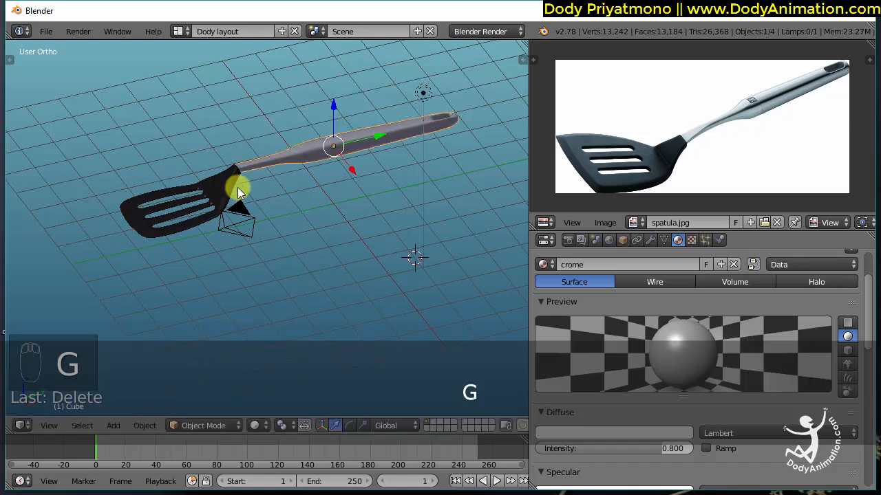
left_click_drag(372, 191, 304, 207, "alt")
left_click_drag(363, 185, 288, 180, "alt")
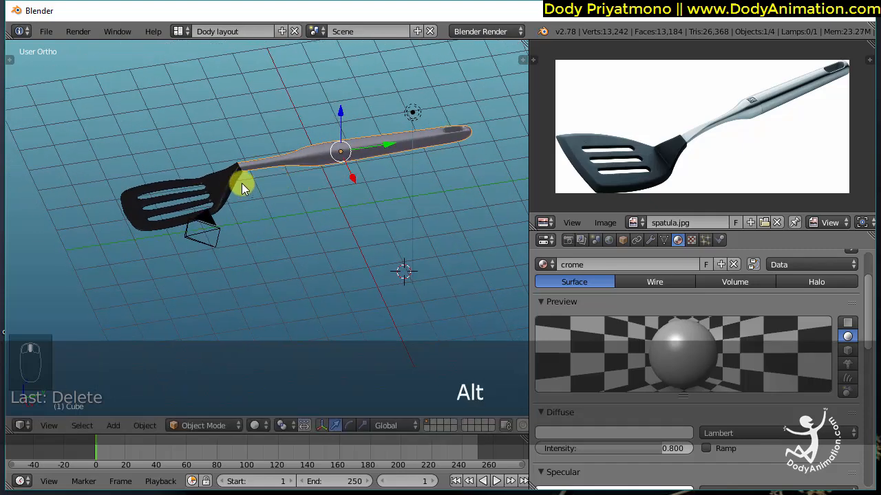
key("shift")
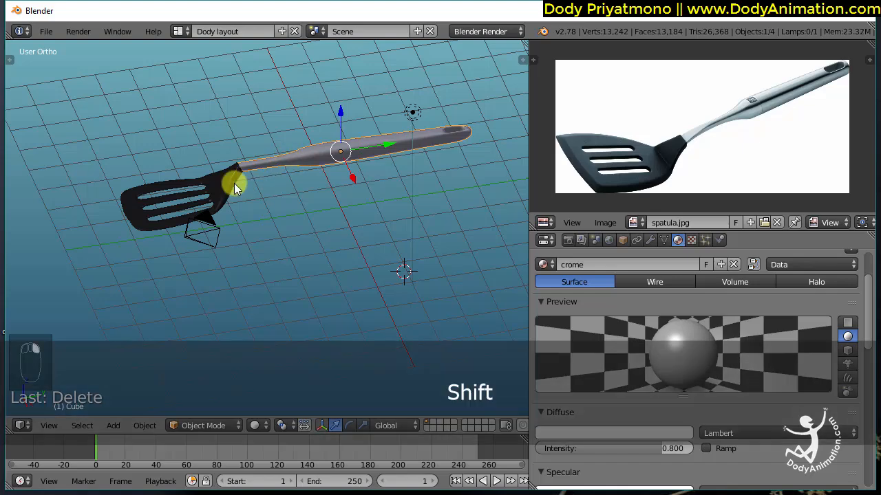
right_click(257, 191, "shift")
key("ctrl+j")
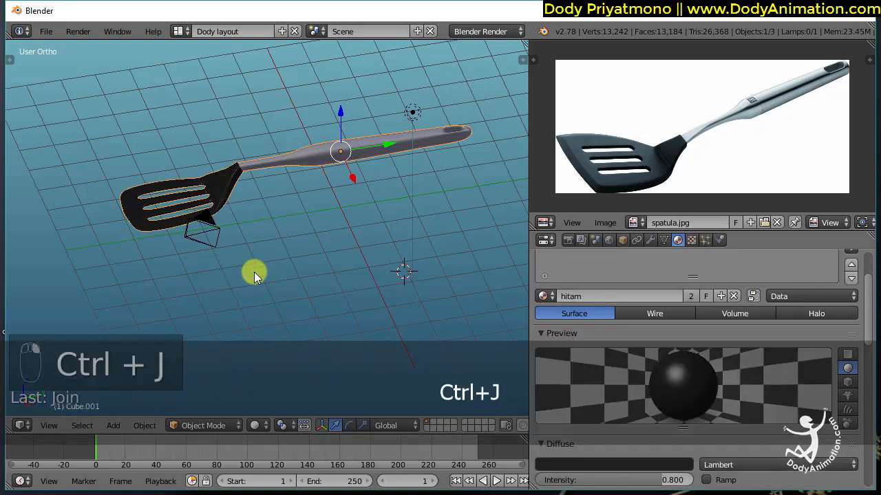
- Try moving the joined spatula as a single object, cancelling each move and keeping it selected
key("g")
right_click(315, 234)
key("a")
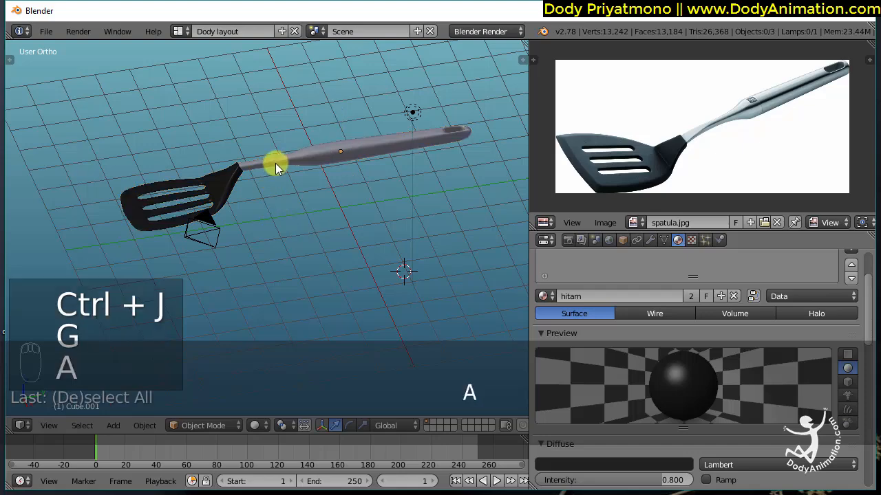
key("a")
key("g")
right_click(402, 196)
scroll(379, 204, "down", 1)
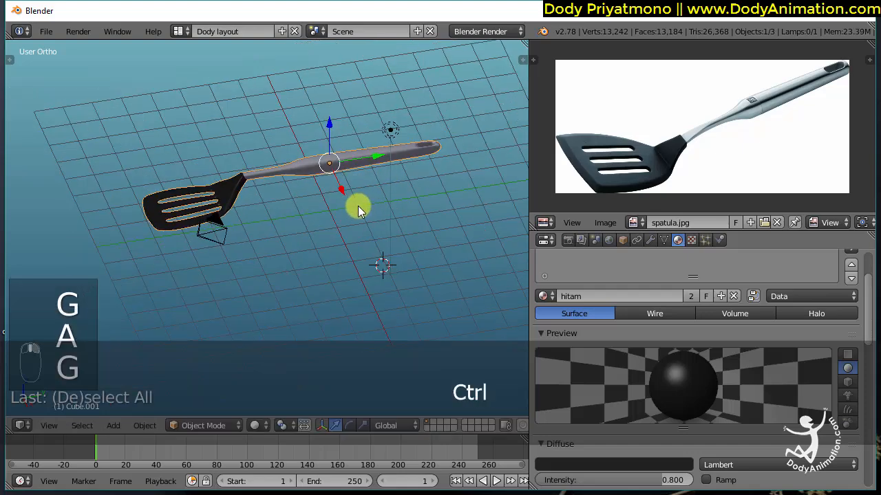
- Undo the join so that the blade and handle are separate objects with only the handle selected
key("ctrl+z")
key("ctrl+z")
key("ctrl+z")
key("ctrl+z")
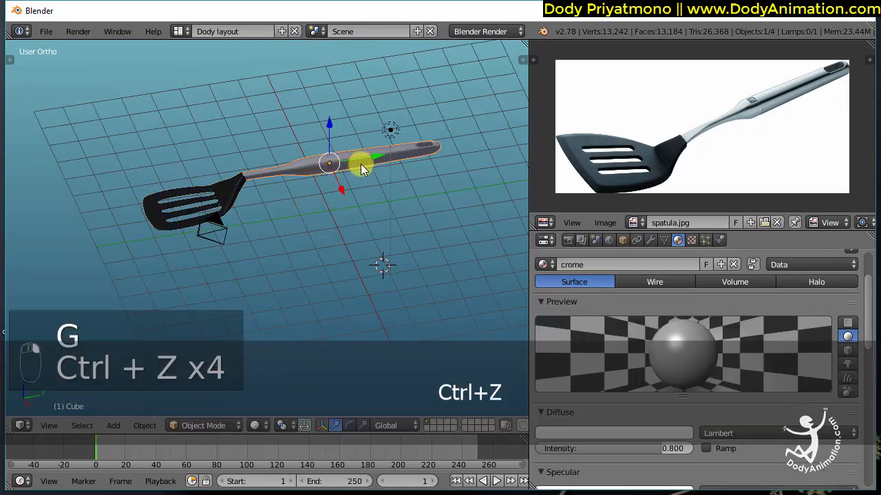
- Select the blade and then the handle, and parent the blade to the handle with Object (Keep Transform)
key("g")
middle_click_drag(364, 208, 303, 187, "ctrl")
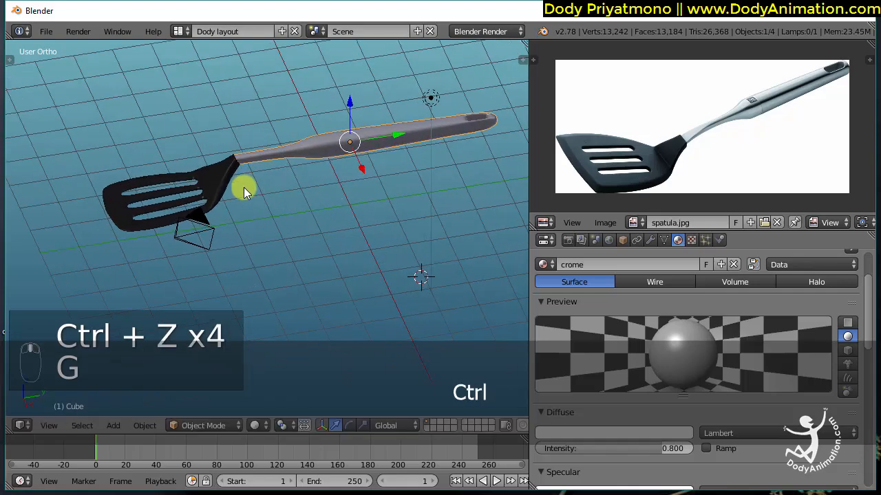
right_click(216, 190)
key("g")
right_click(201, 201)
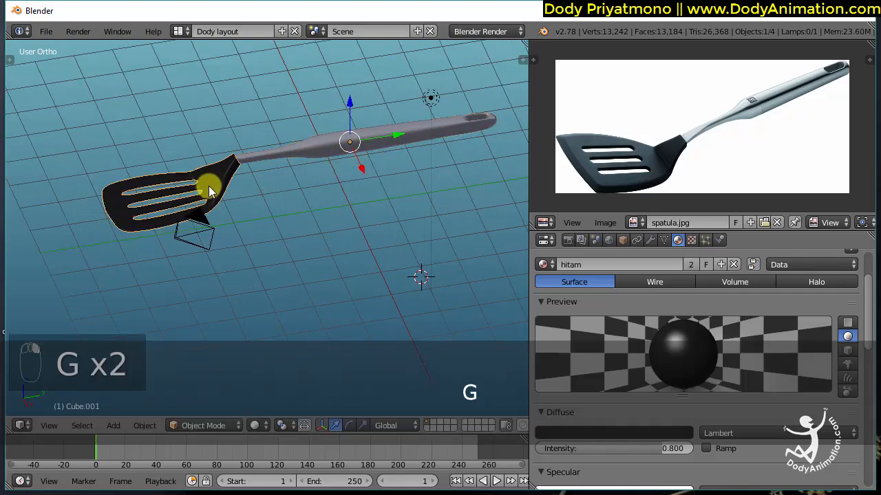
right_click(314, 145, "shift")
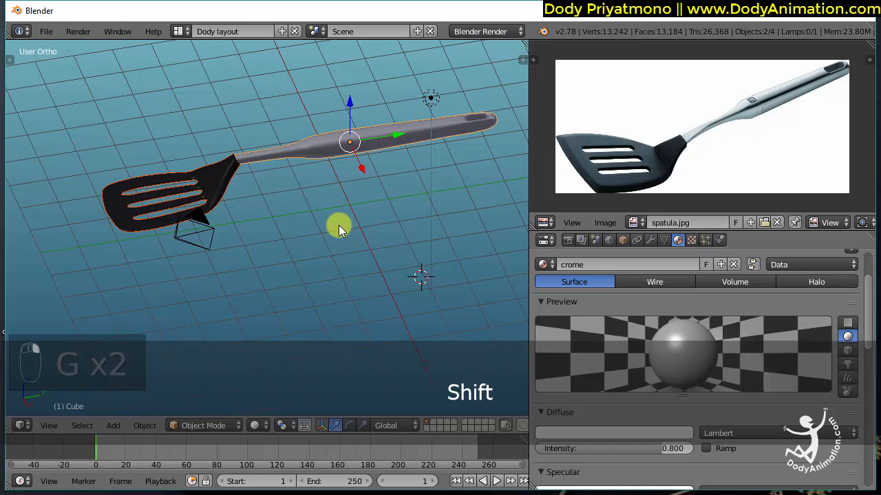
key("ctrl+p")
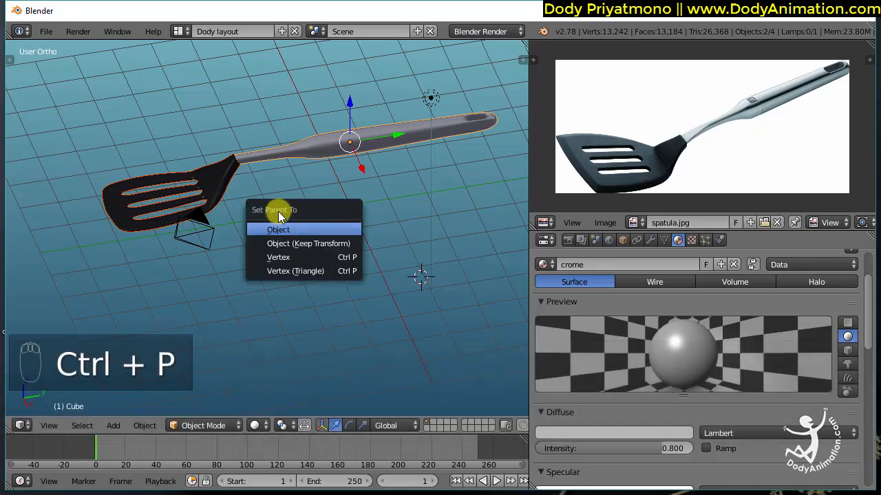
left_click(300, 245)
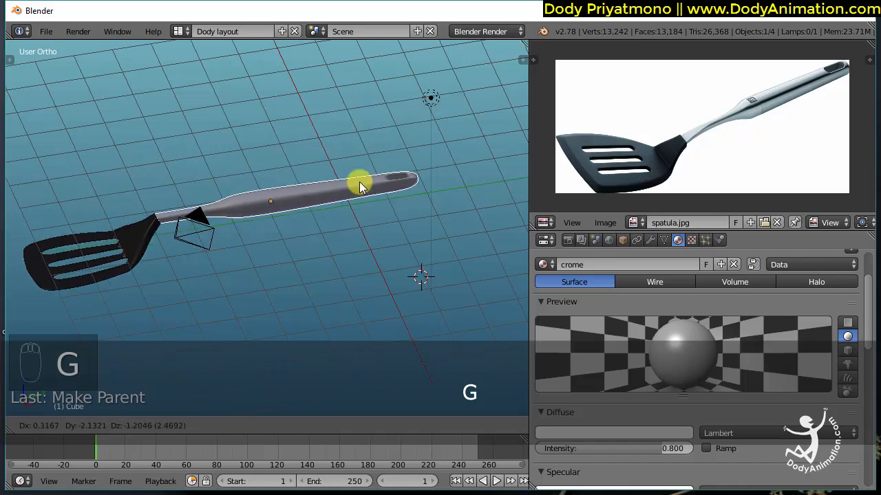
- Test the parenting by trial-moving the handle and the blade in turn, cancelling every move
right_click(358, 187)
right_click(161, 207)
key("g")
right_click(138, 236)
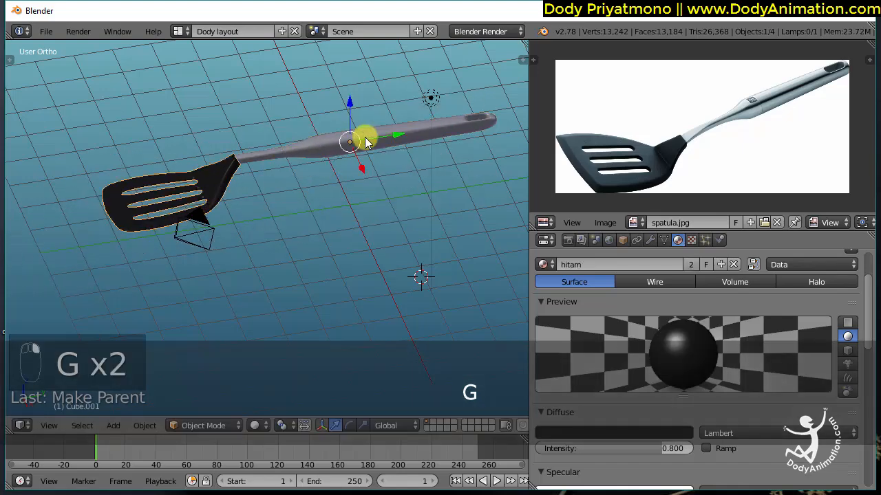
right_click(375, 144)
key("g")
right_click(307, 160)
right_click(145, 221)
key("g")
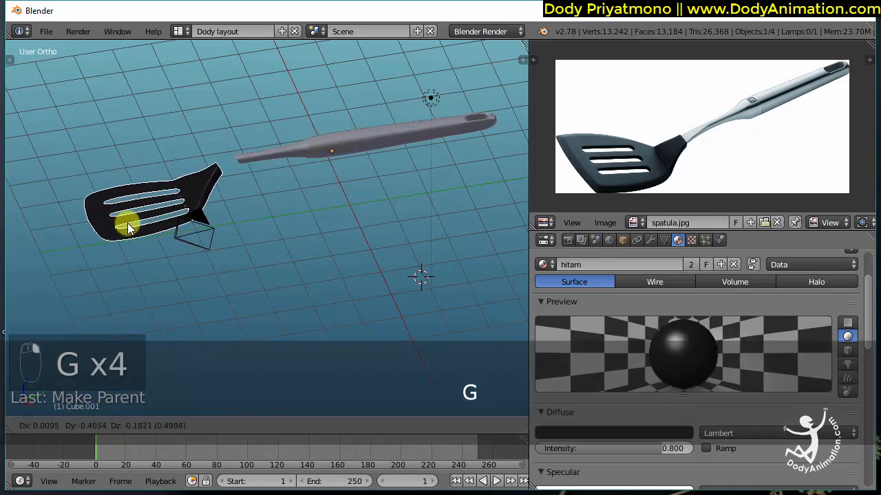
right_click(128, 229)
- Select the handle, check once more that the blade moves with it, cancel the move, and deselect everything
middle_click_drag(319, 154, 218, 206)
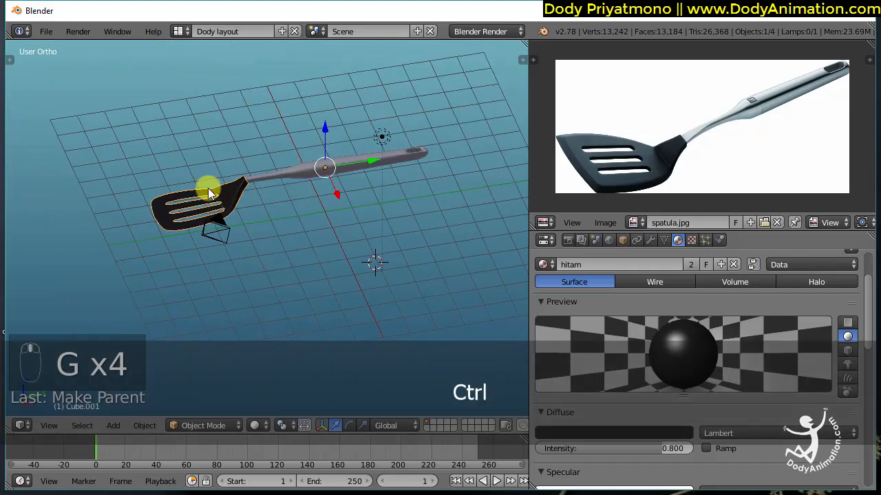
mouse_move(276, 190)
middle_mouse_down("ctrl")
mouse_move(268, 162)
mouse_move(267, 176)
mouse_move(291, 186)
middle_mouse_up("ctrl")
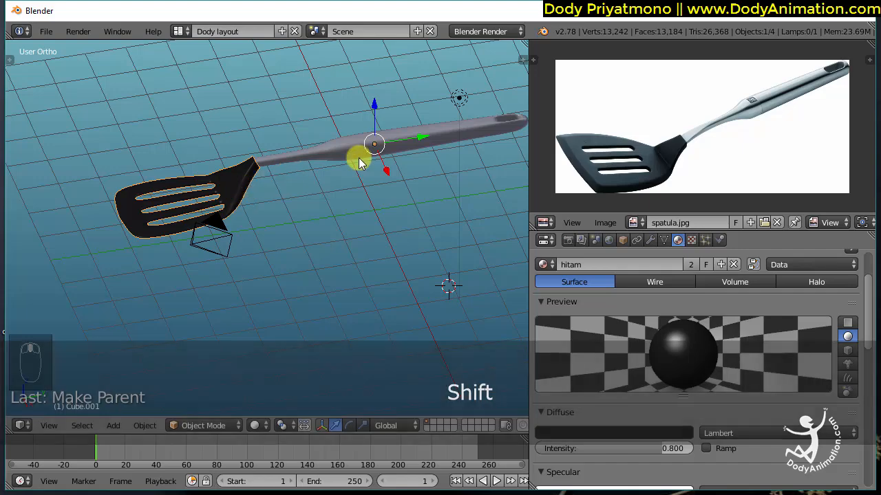
right_click(372, 145)
key("g")
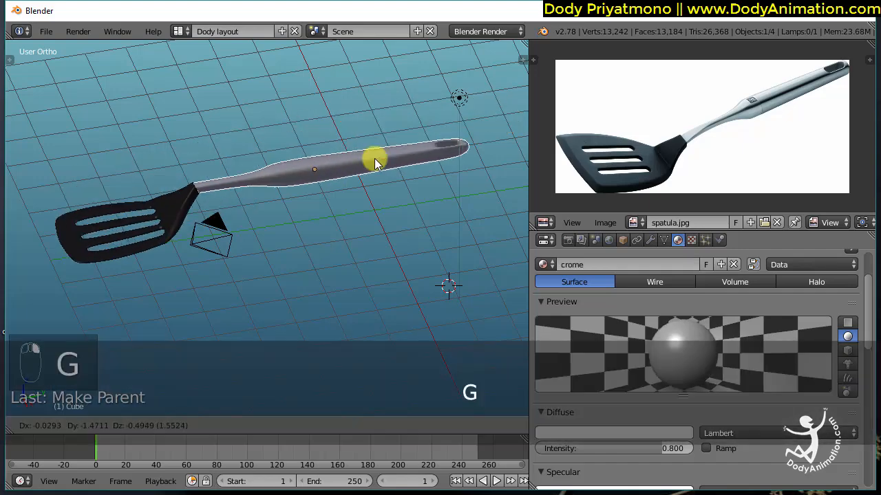
middle_click_drag(385, 166, 383, 209, "ctrl")
key("a")
right_click(322, 149)
mouse_move(322, 149)
left_mouse_down("alt")
mouse_move(315, 168)
mouse_move(314, 127)
mouse_move(311, 152)
left_mouse_up("alt")
key("a")
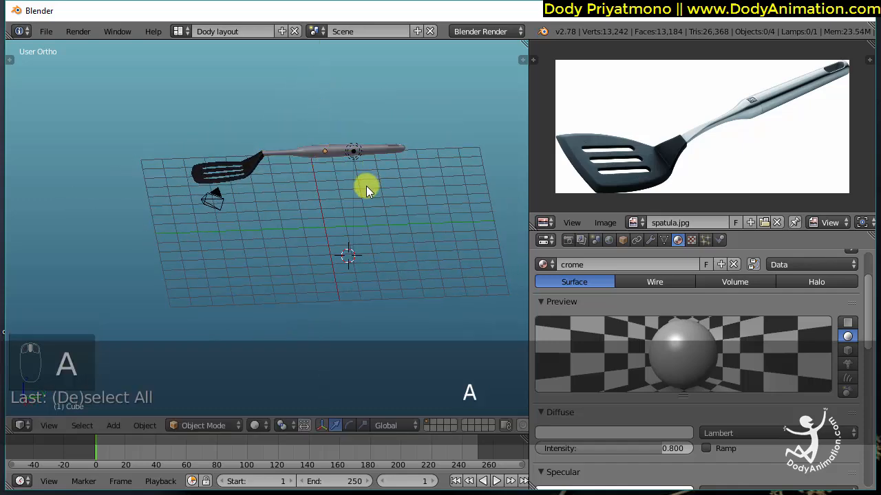
- Enter Edit Mode on the blade, select the edge loop across its neck above the slots, and show it in the right side view
left_click_drag(349, 187, 276, 154, "alt")
right_click(258, 177)
key("Tab")
left_click_drag(276, 154, 348, 216, "alt+shift")
right_click(293, 179, "alt")
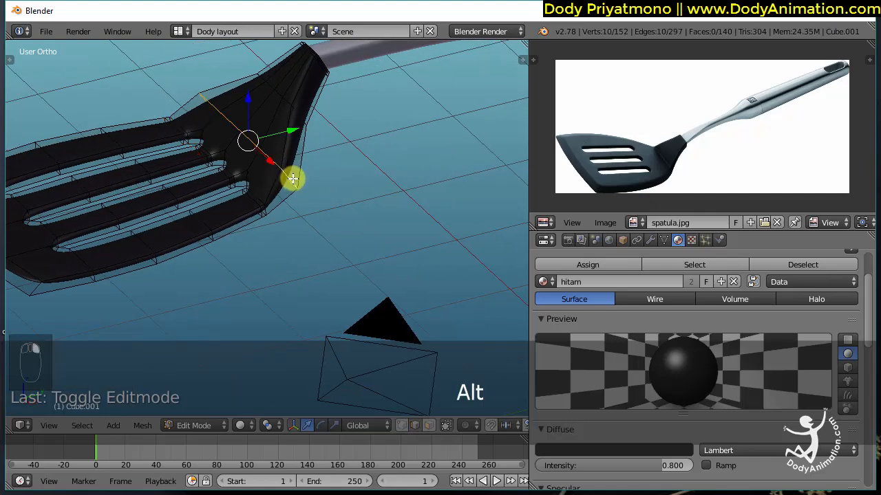
left_click_drag(392, 185, 327, 144, "alt")
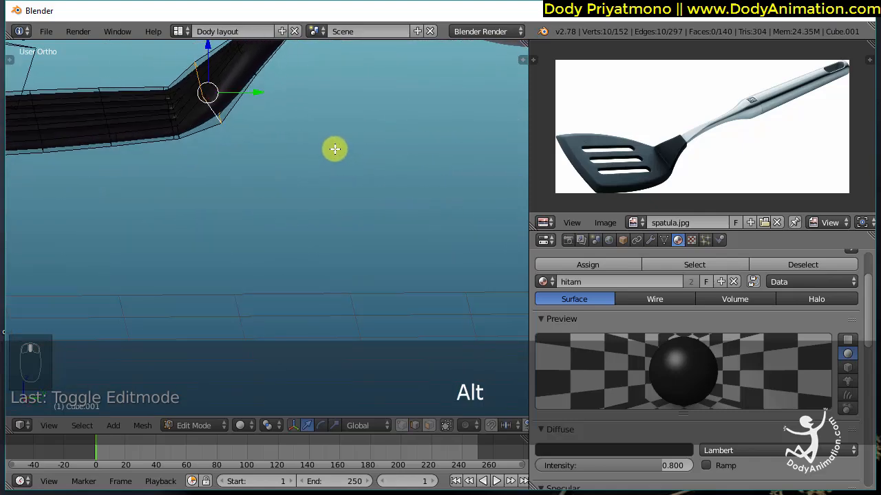
key("KP_1")
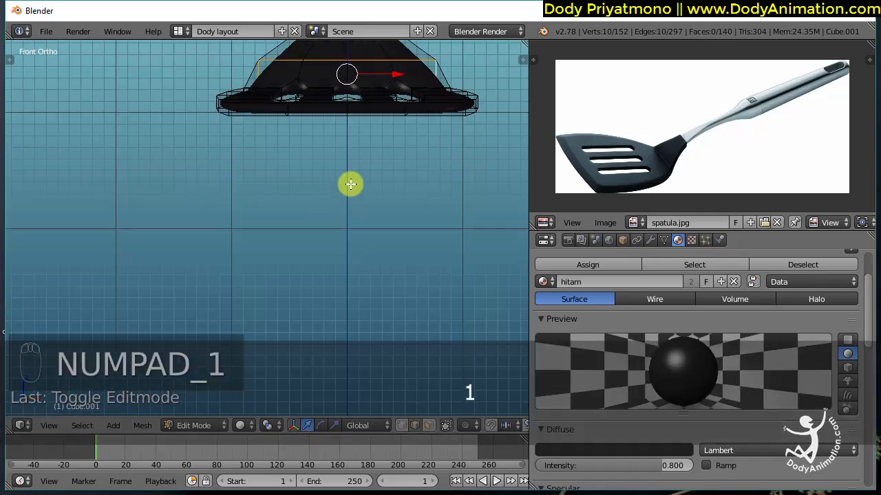
key("KP_3")
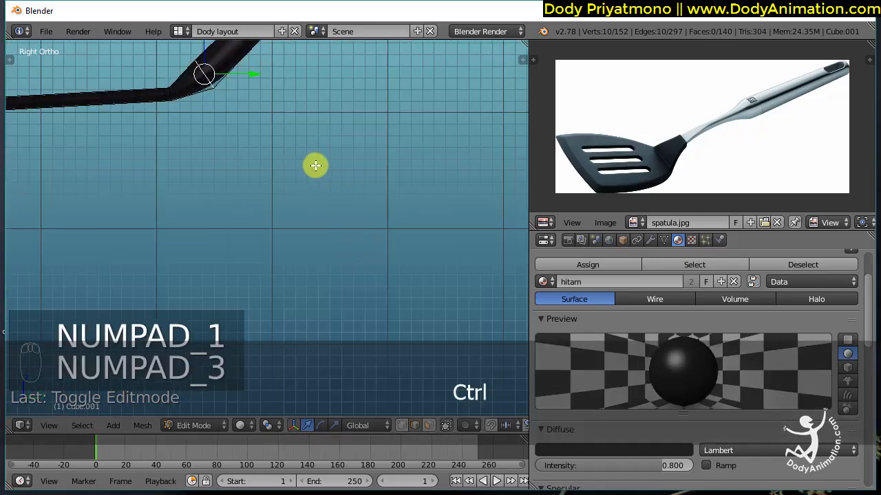
- In vertex select mode with wireframe shading, circle-select five vertices along one side of the neck loop and move them slightly up toward the blade
key("ctrl+Tab")
left_click(295, 144)
key("z")
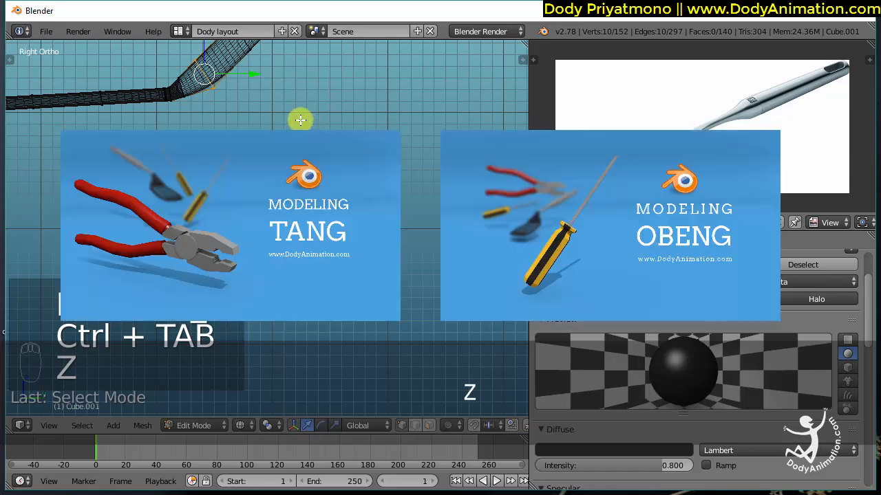
middle_click_drag(300, 120, 358, 200, "shift")
key("a")
key("c")
left_click(271, 160)
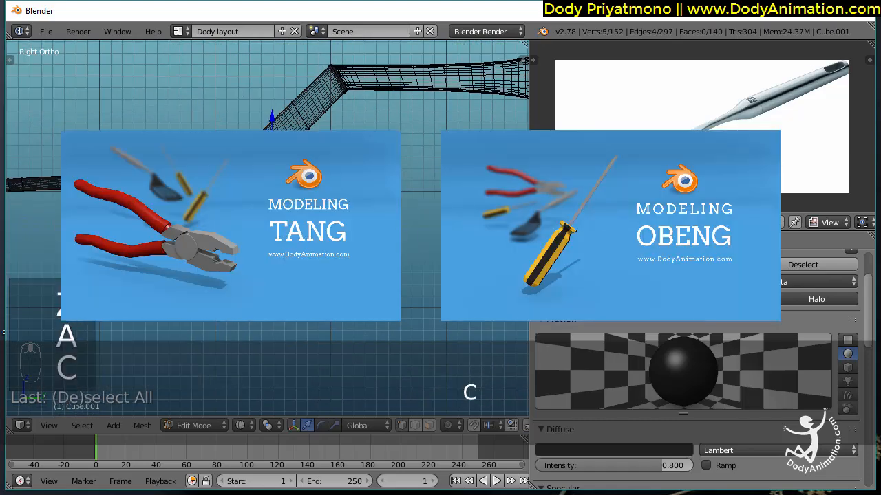
key("g")
key("Return")
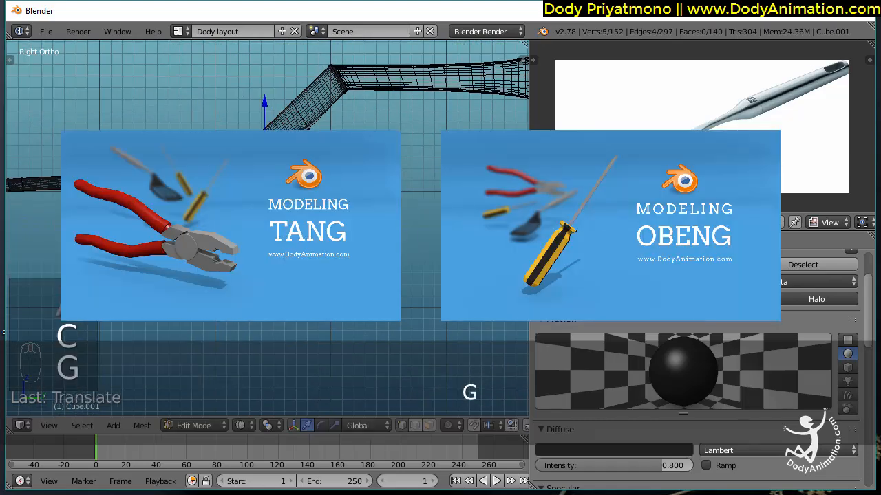
- Circle-select three vertices at the neck bend, move them slightly upward, and return to Object Mode with solid shading
key("a")
key("c")
key("g")
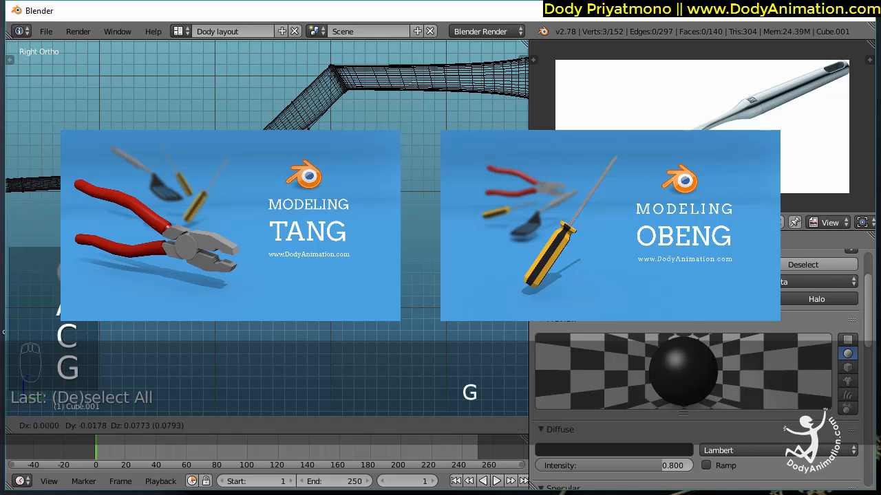
left_click(265, 155)
key("a")
key("z")
key("z")
key("z")
key("Tab")
middle_click_drag(328, 115, 436, 207)
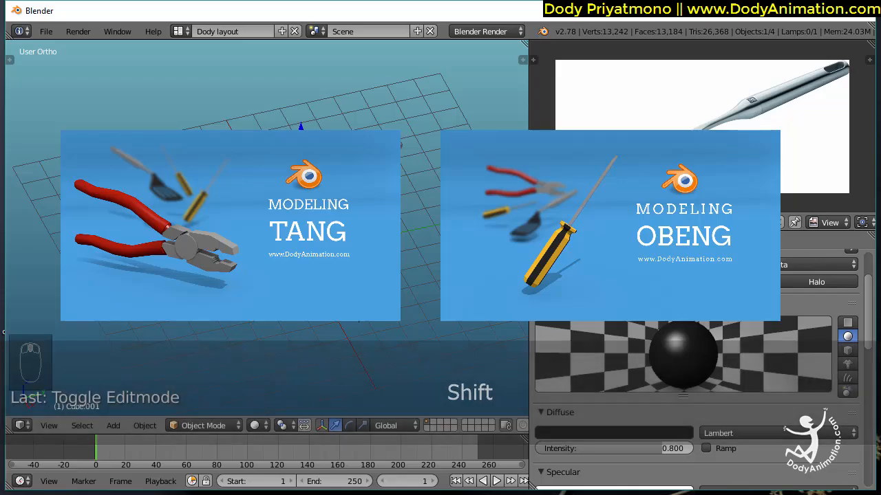